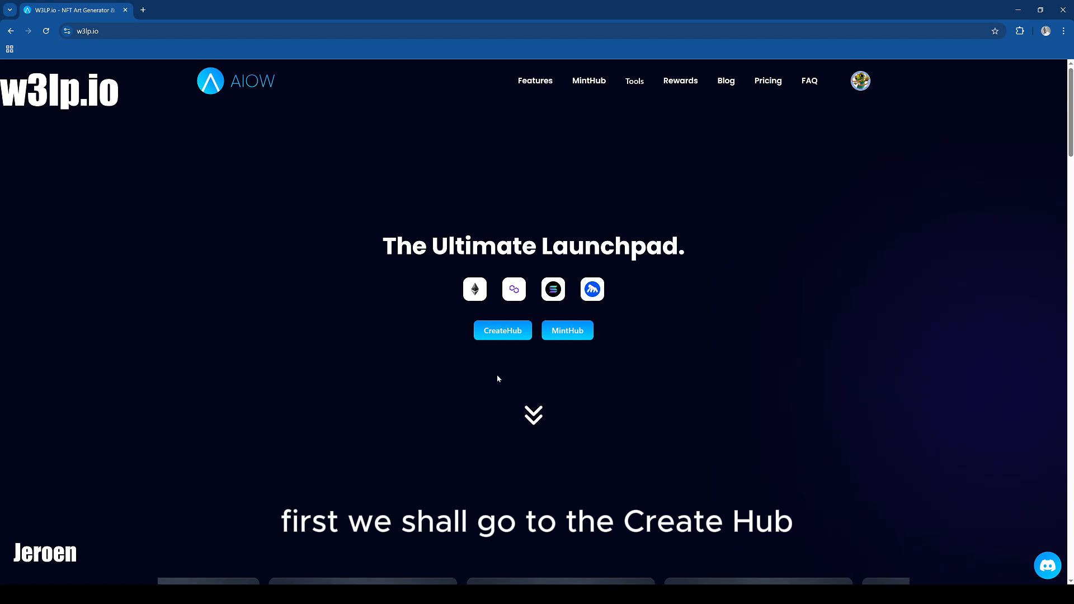
Start a new collection in the CreateHub, naming it test12 with a collection size of 25
left_click(503, 330)
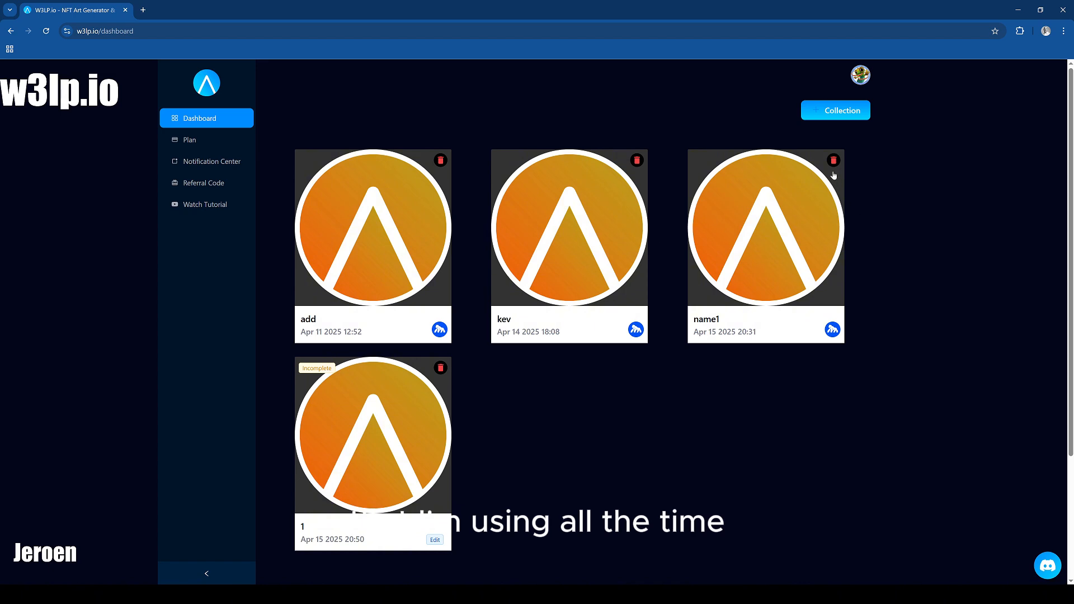
left_click(835, 114)
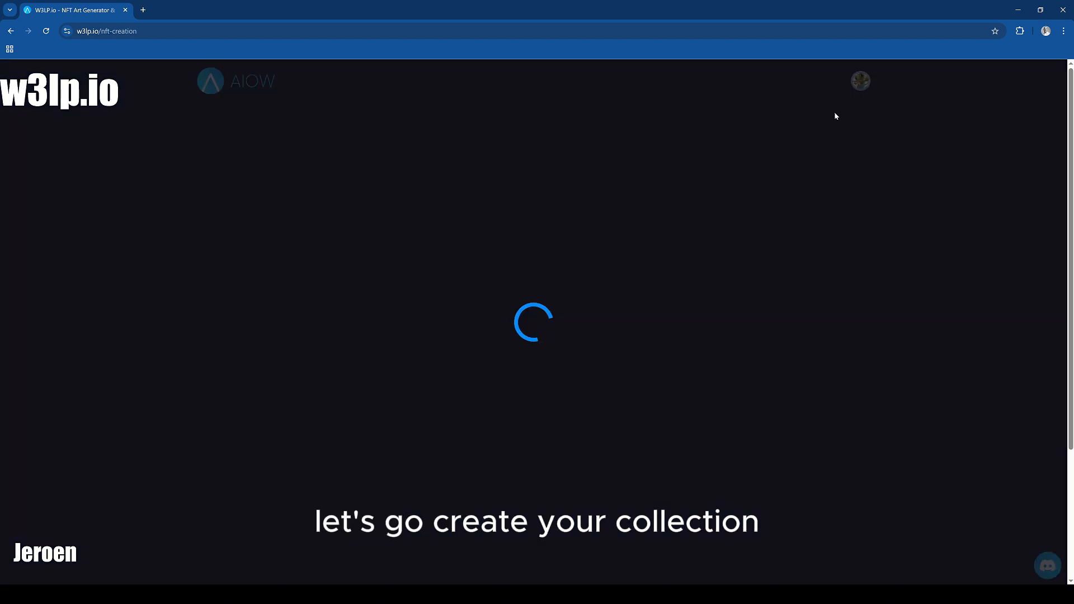
left_click(454, 230)
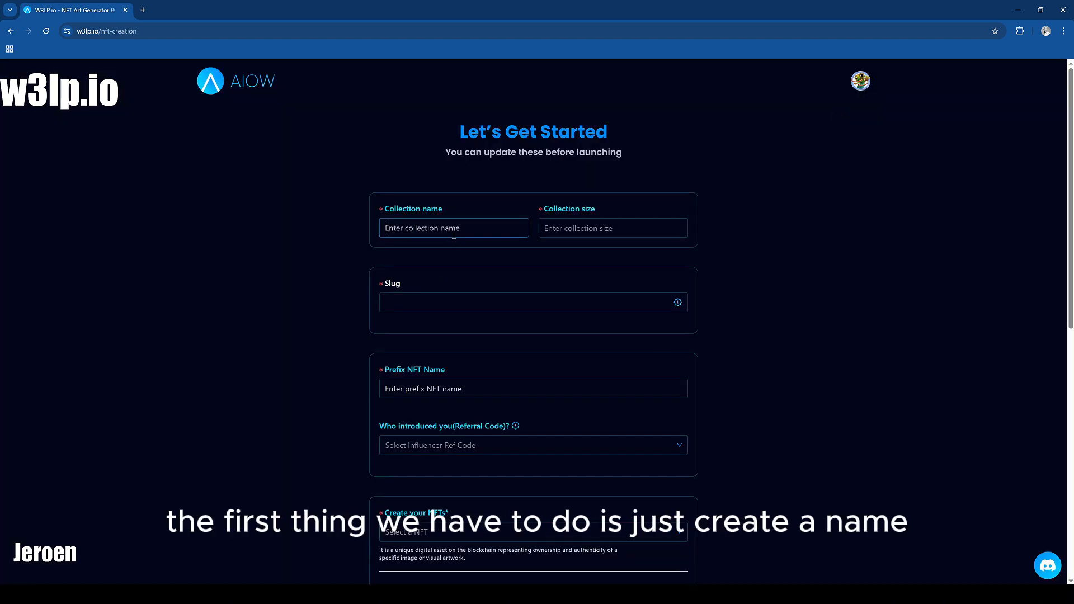
type("test1")
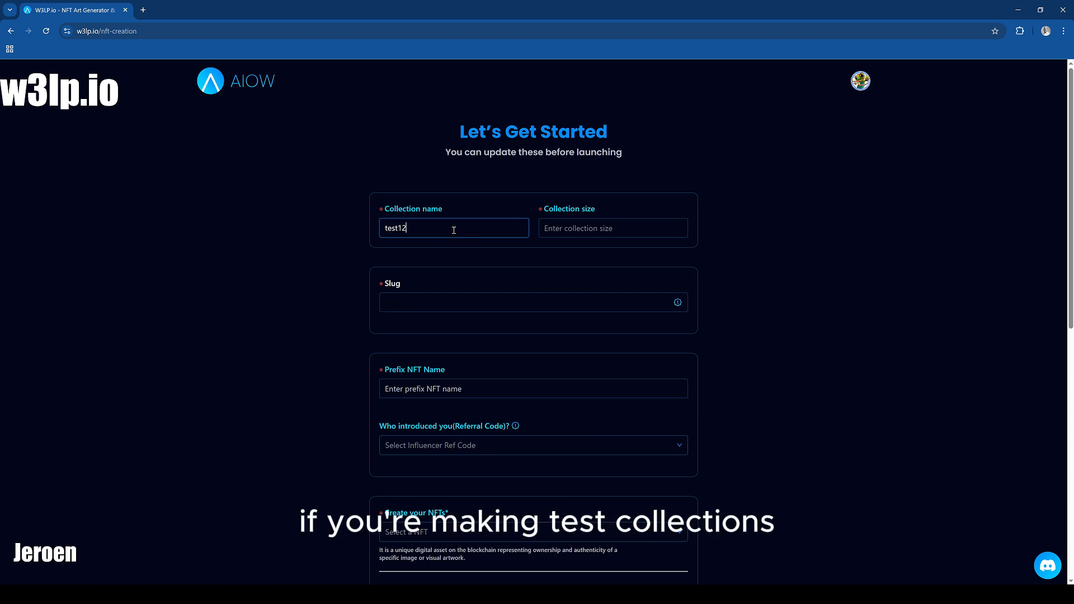
type("2")
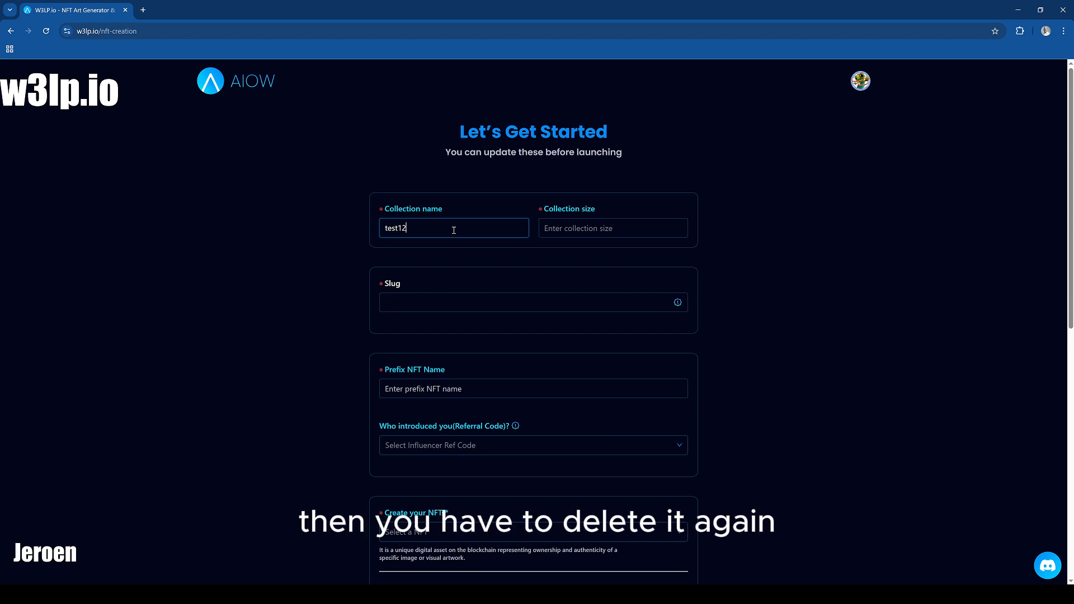
left_click(583, 225)
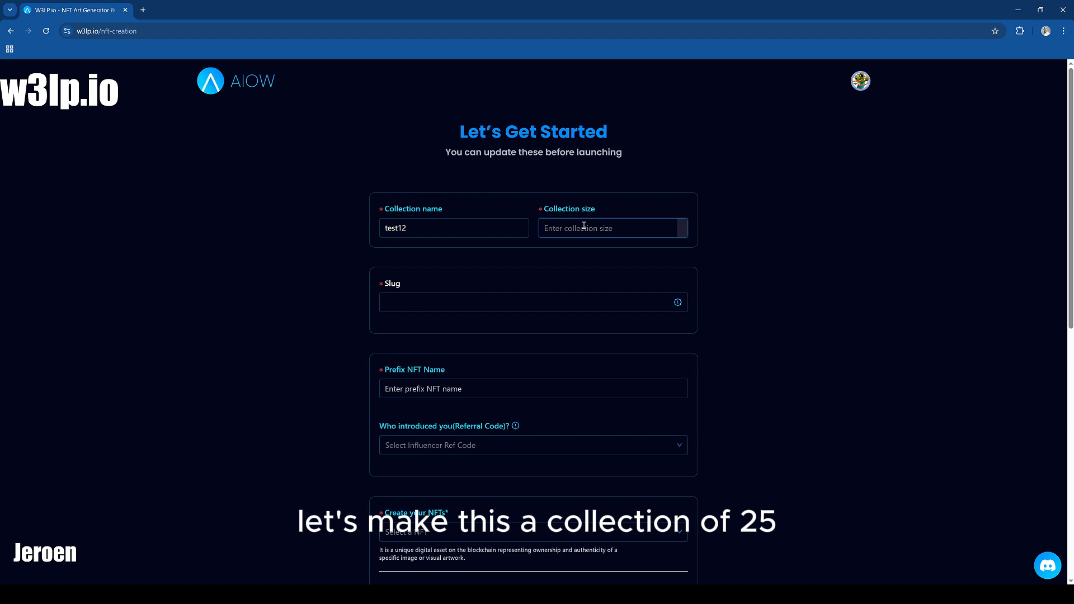
type("25")
Enter test12 as both the collection's slug and its prefix NFT name
left_click(449, 301)
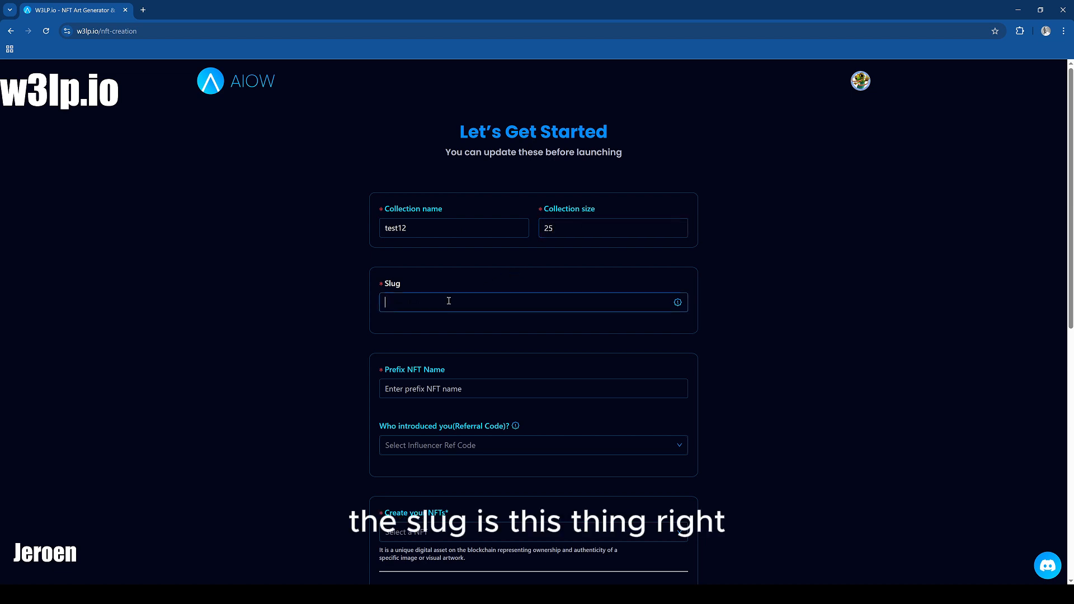
left_click_drag(165, 27, 103, 40)
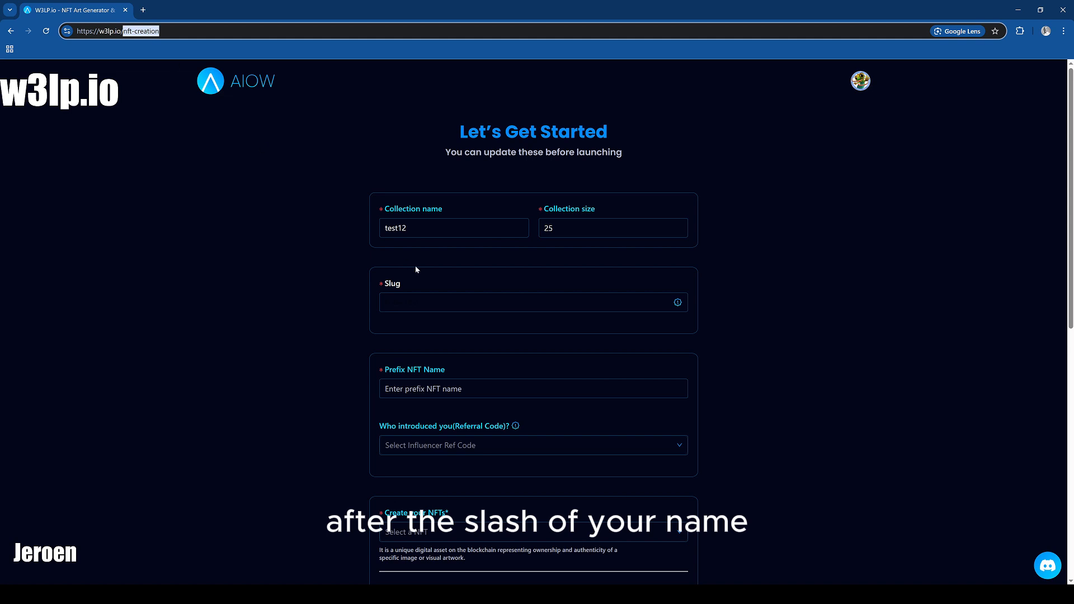
left_click(417, 307)
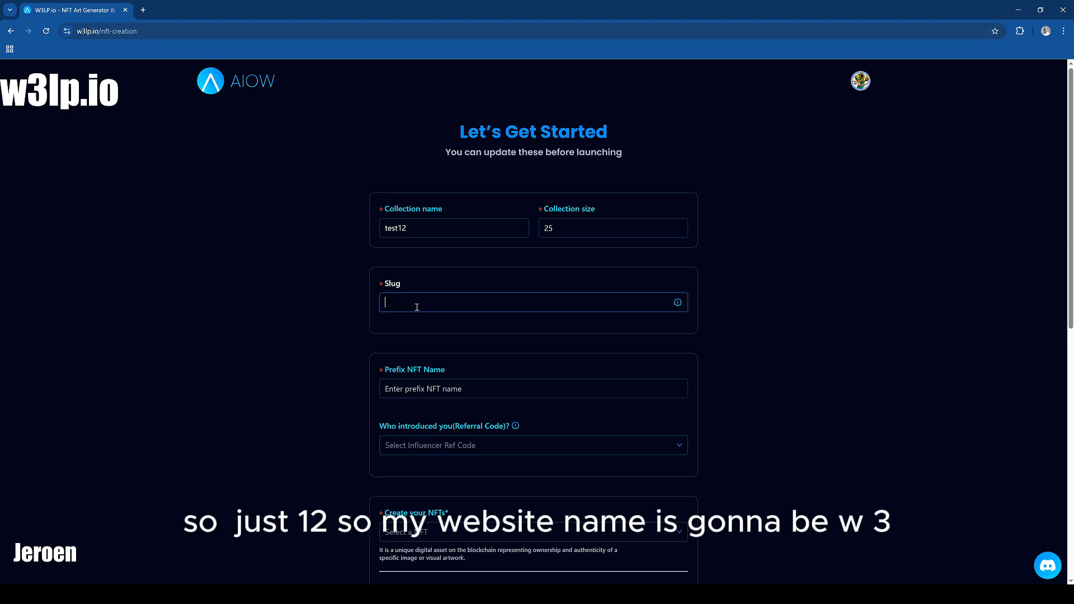
type("test12")
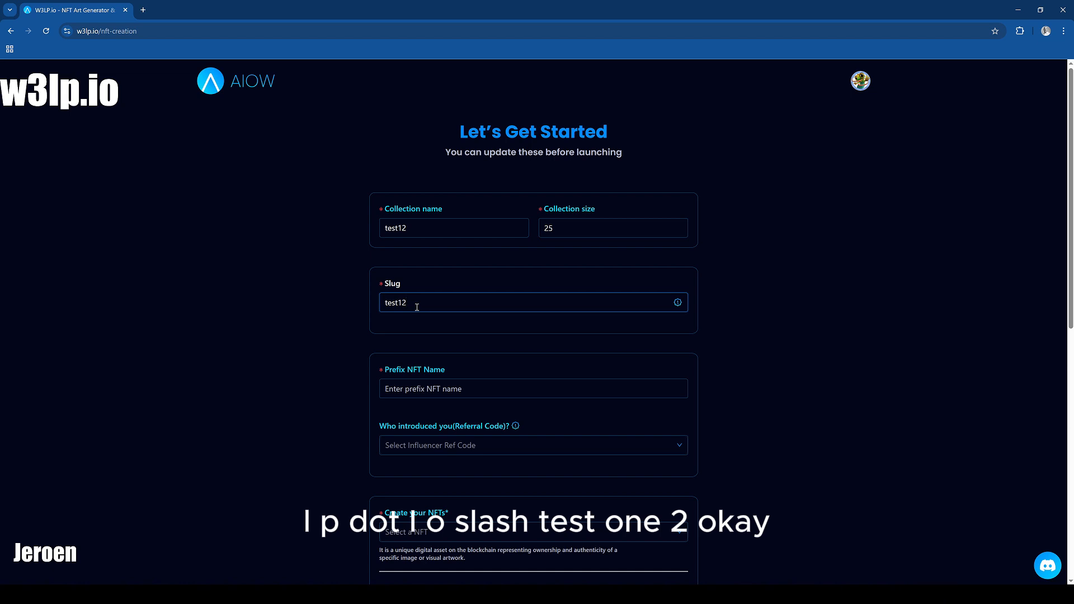
left_click(419, 389)
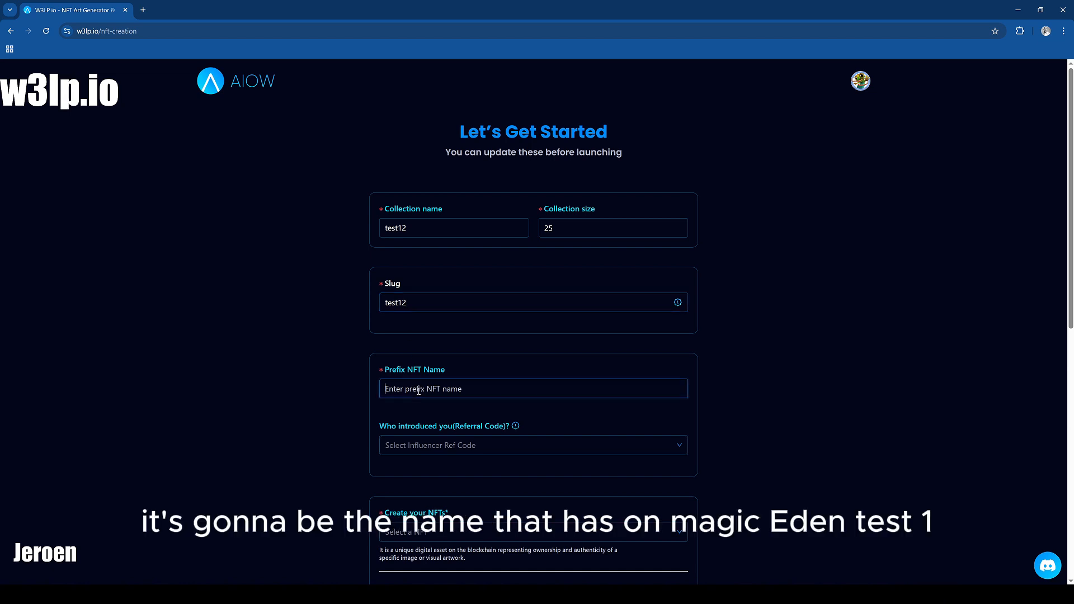
type("test12")
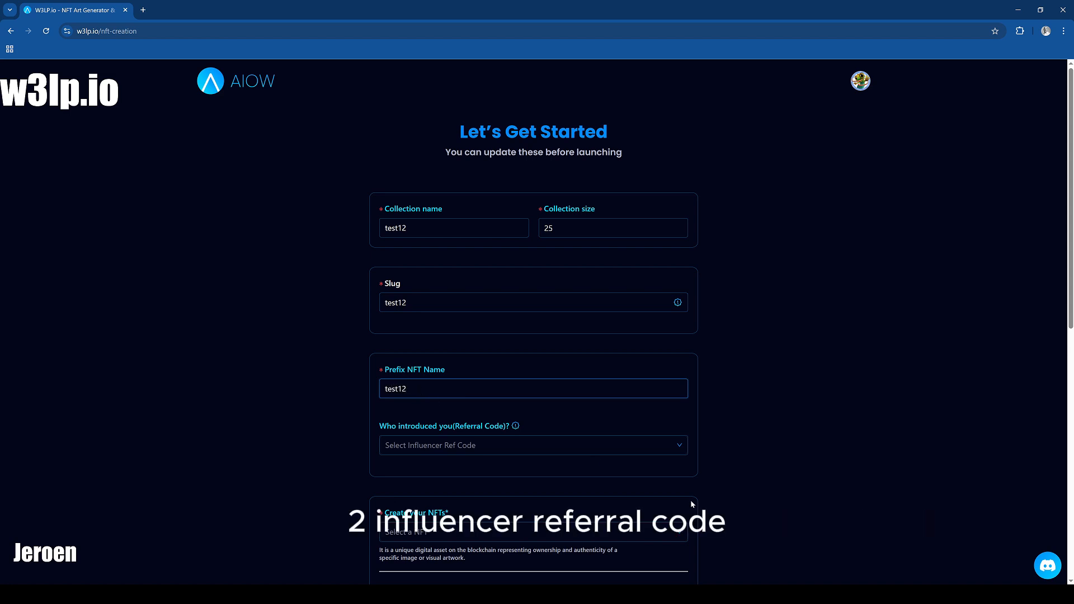
Set the NFT type to Image NFT with the Unique image NFTs option
scroll(688, 502, "down", 2)
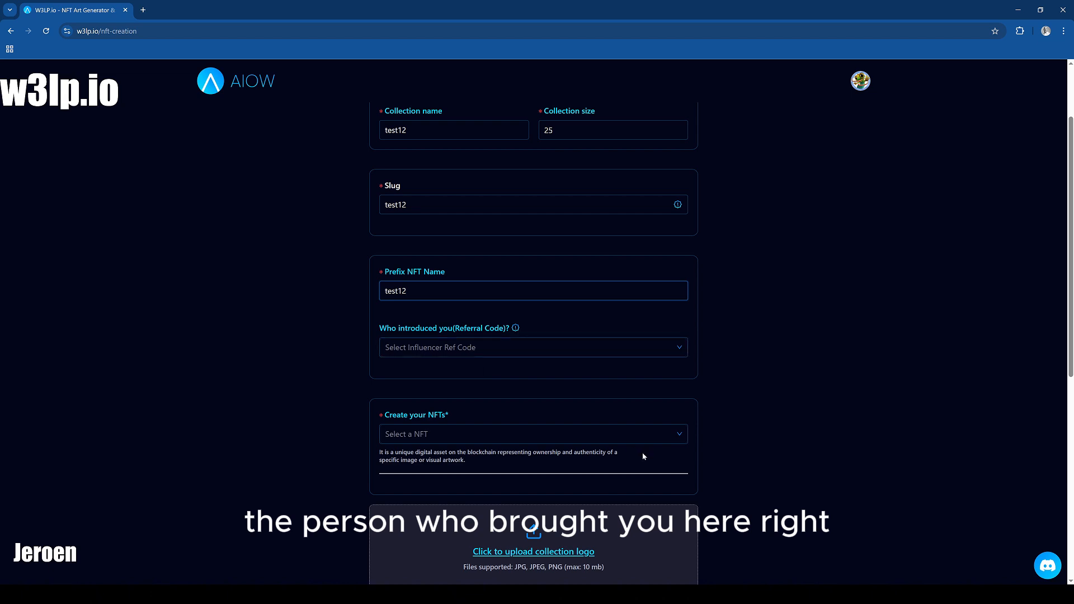
scroll(921, 487, "down", 2)
scroll(922, 489, "up", 1)
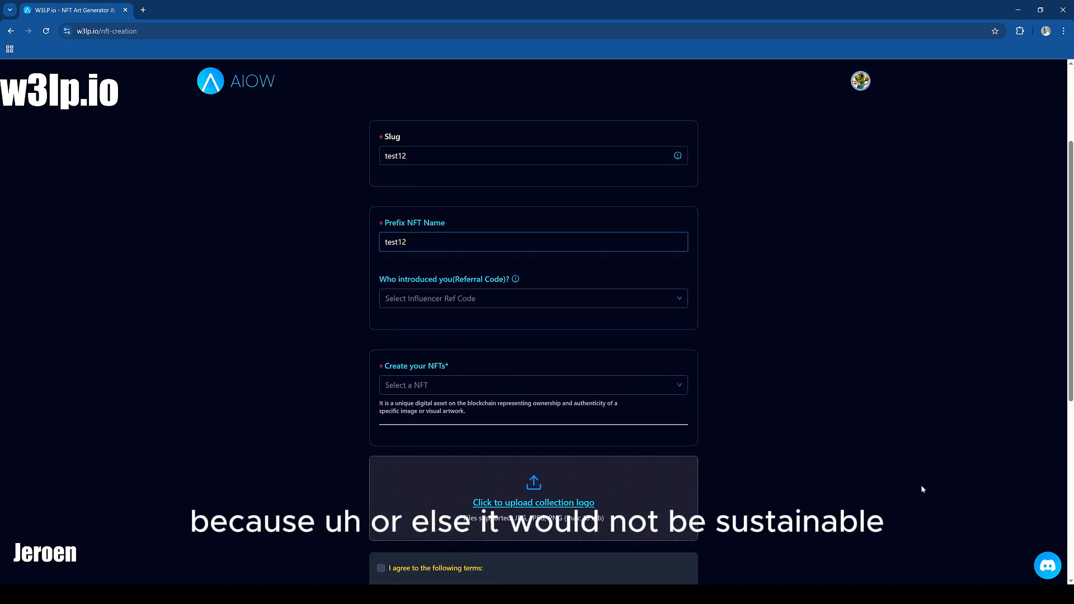
left_click(675, 384)
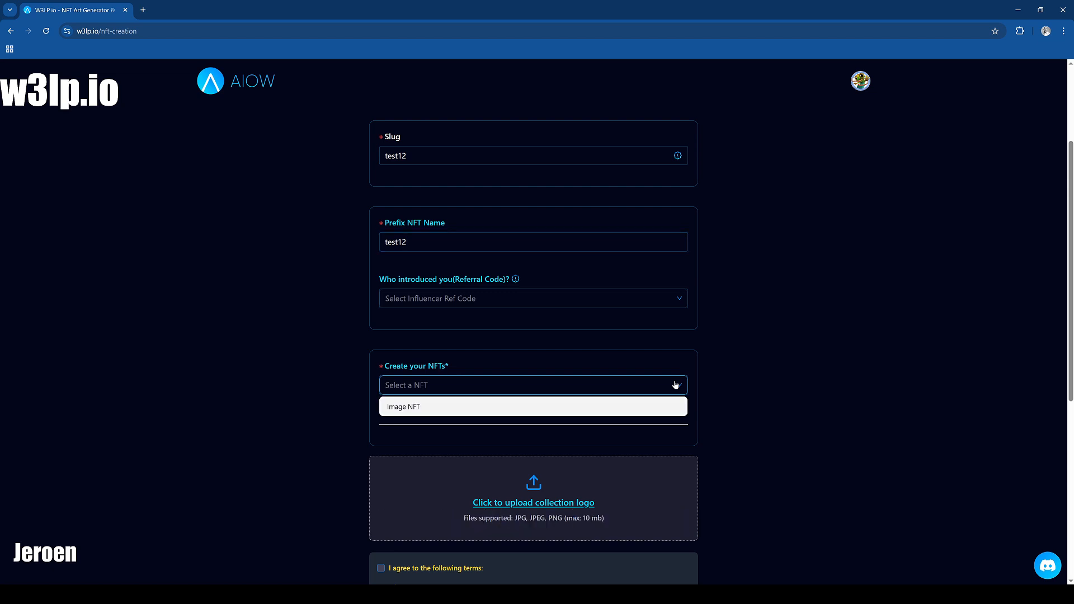
left_click(494, 408)
left_click(448, 472)
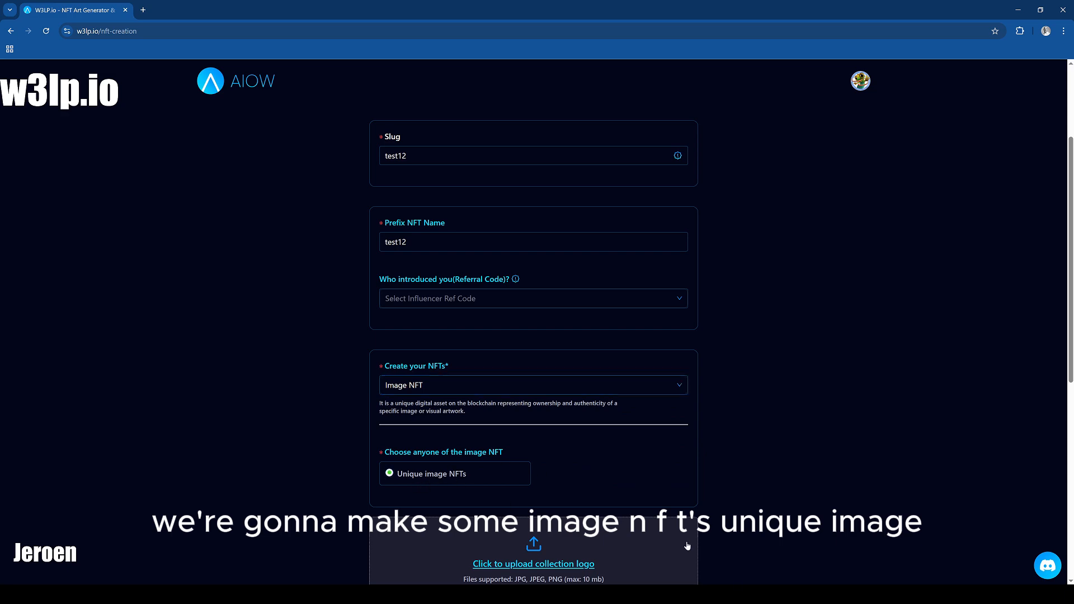
Upload disc oranje.png as the collection logo and save the collection form with the terms accepted
scroll(687, 545, "down", 3)
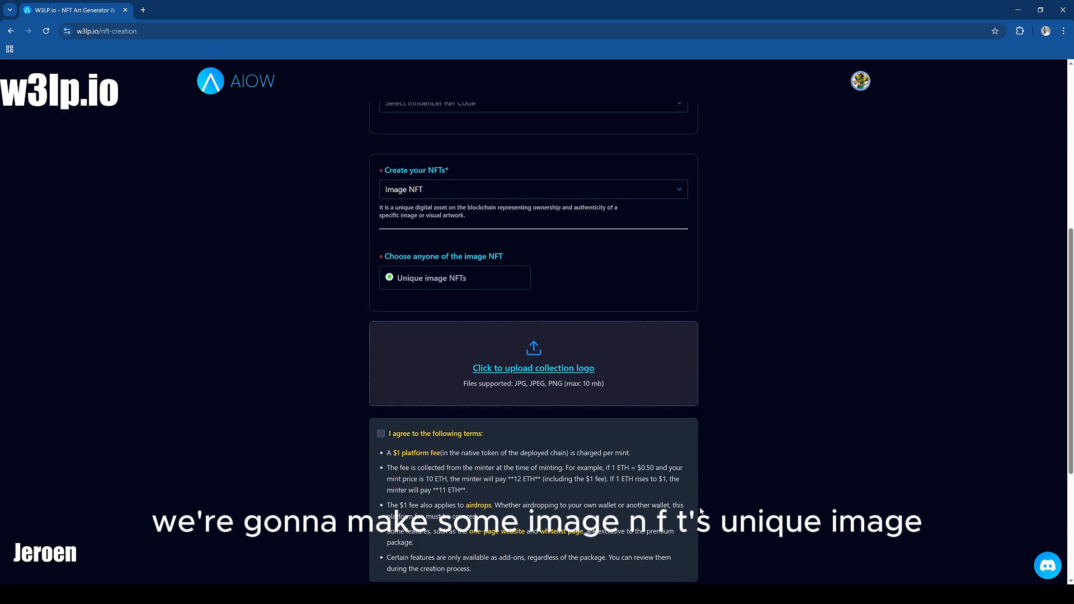
left_click(575, 368)
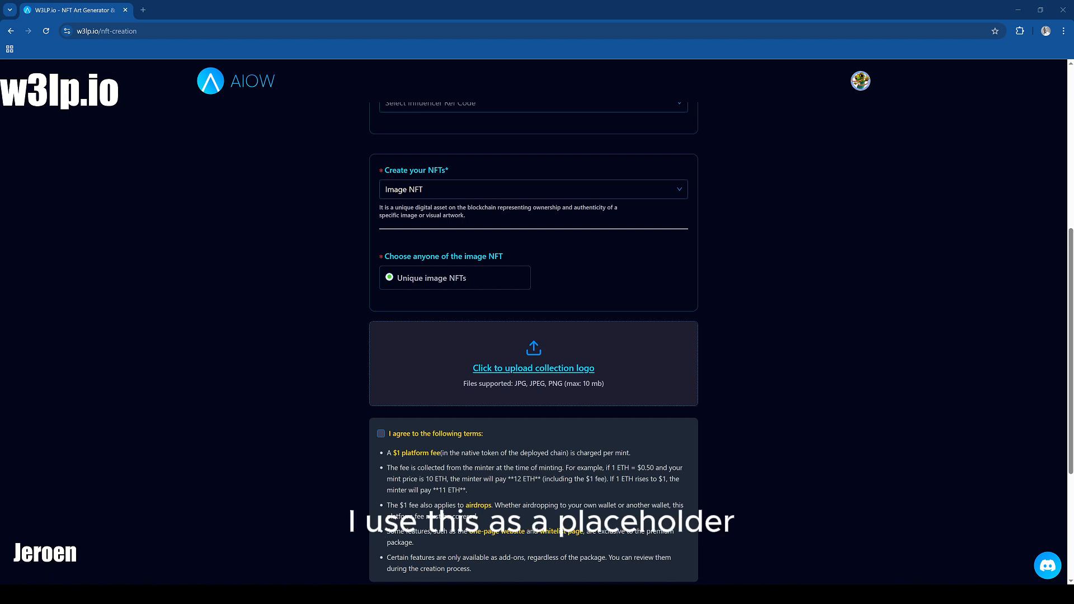
scroll(774, 479, "down", 3)
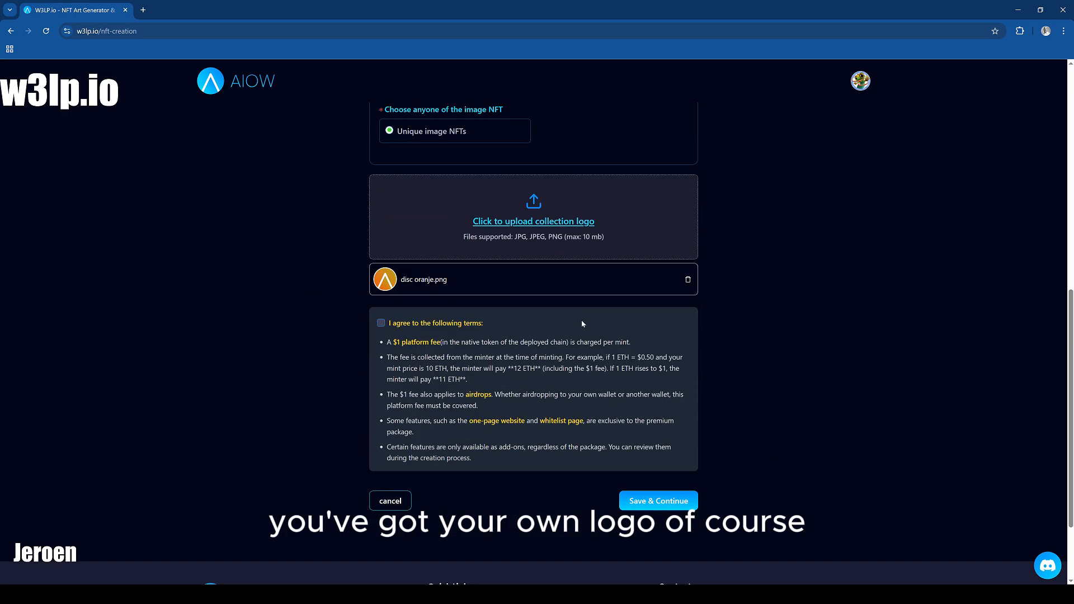
left_click(380, 324)
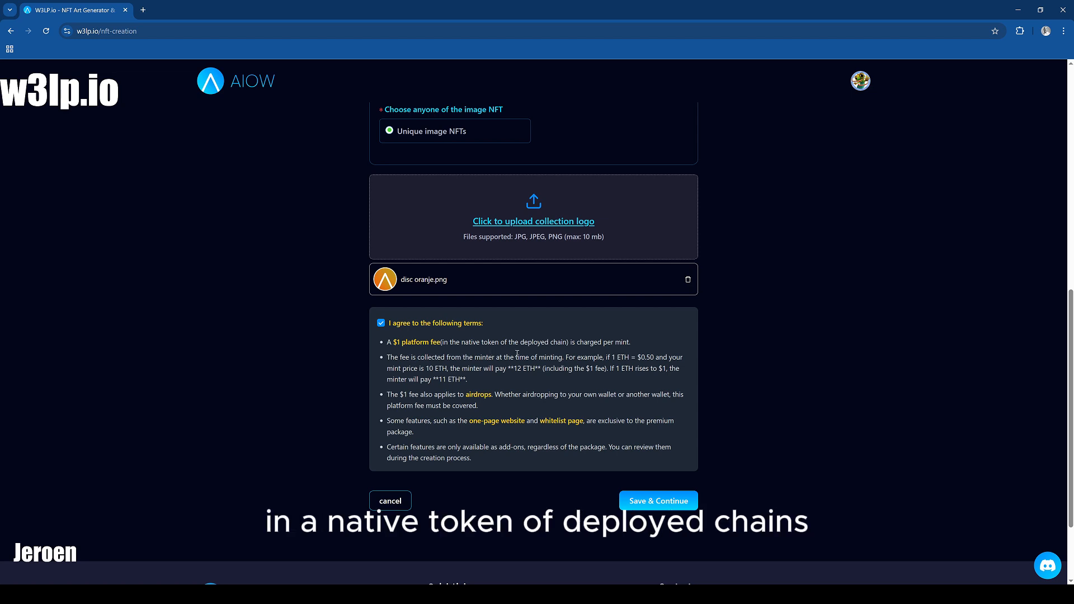
left_click(668, 502)
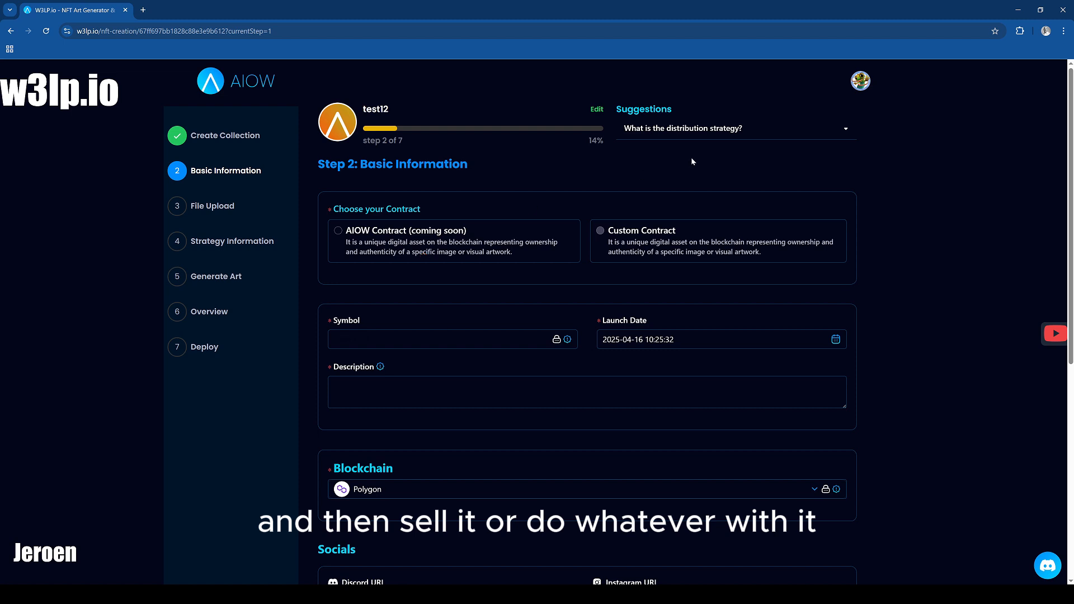
Choose the Custom Contract and fill in the symbol test and the description "test collection"
left_click(661, 257)
left_click(420, 334)
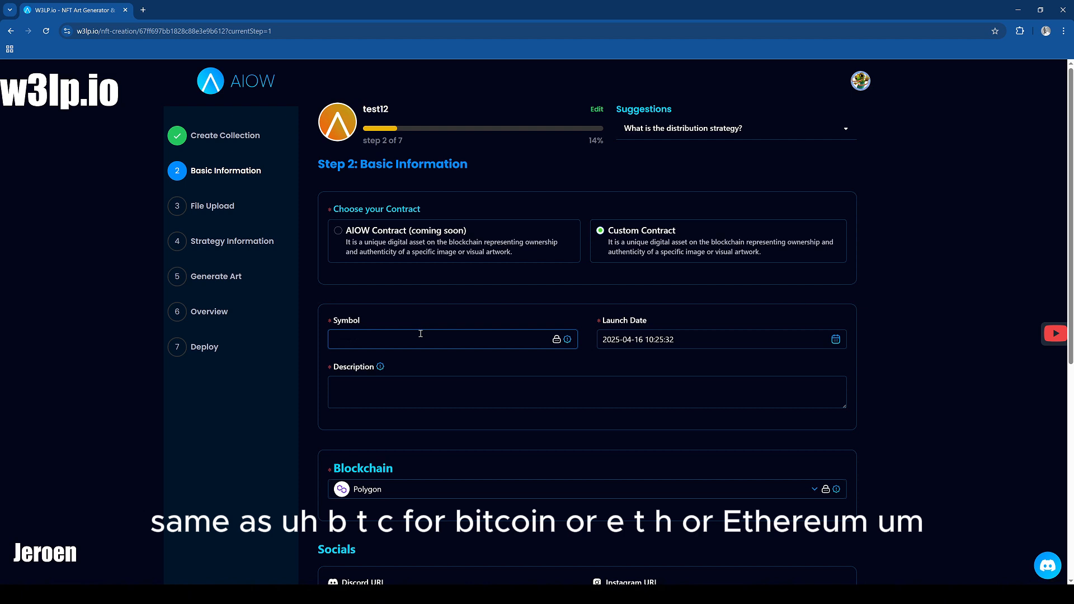
type("est")
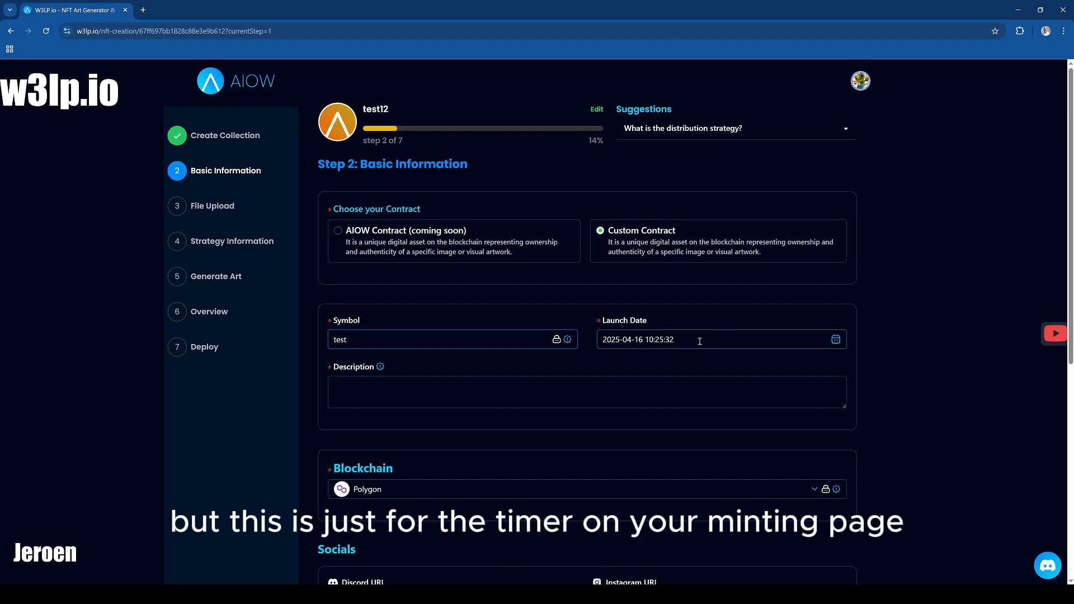
left_click(402, 390)
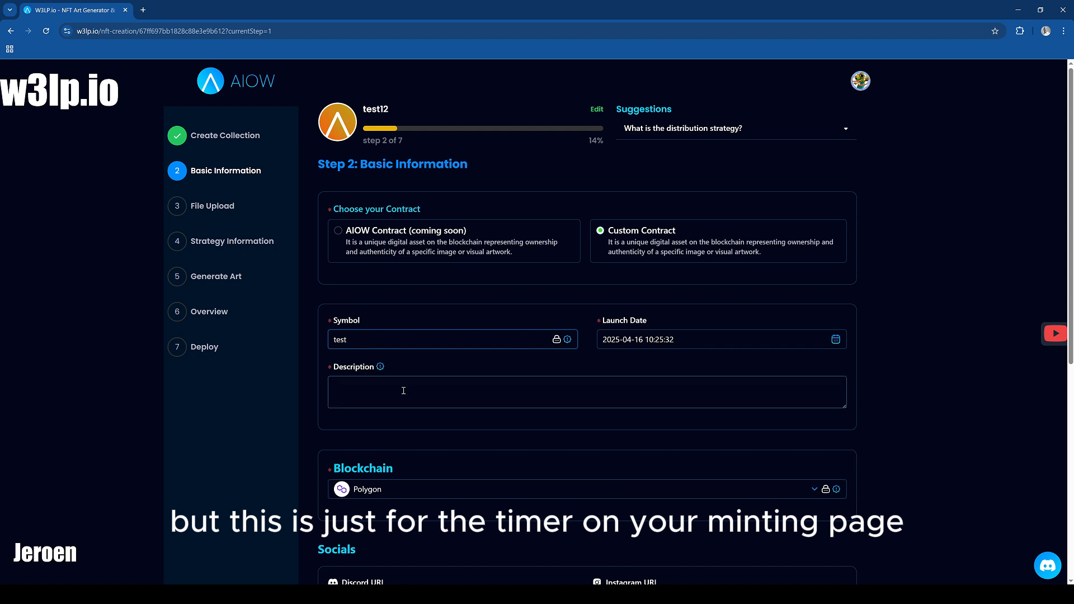
type("test collection")
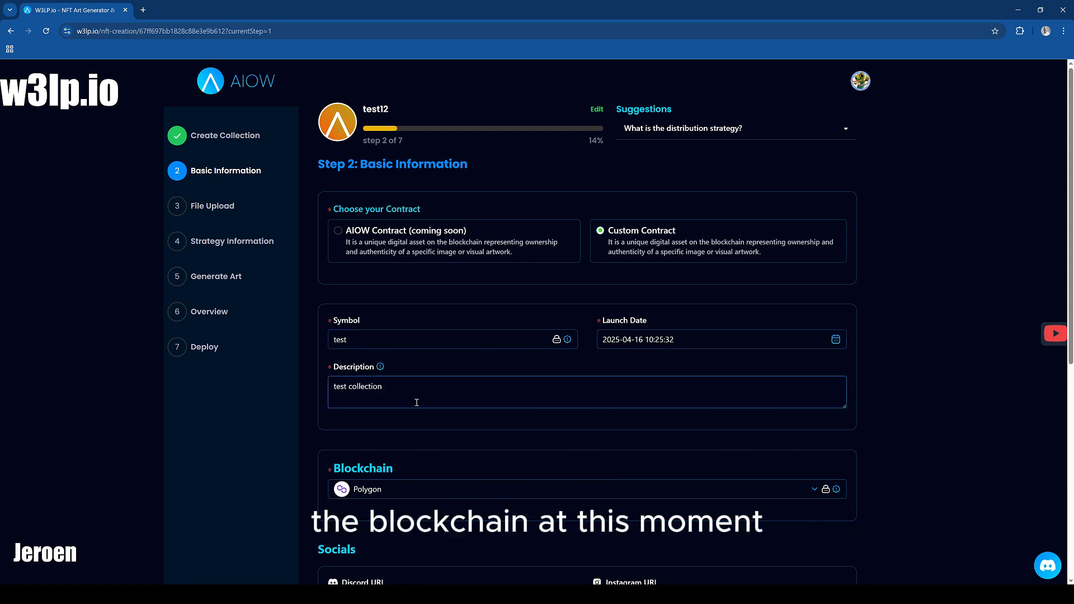
Set the collection's blockchain to Ape Chain
scroll(425, 412, "down", 2)
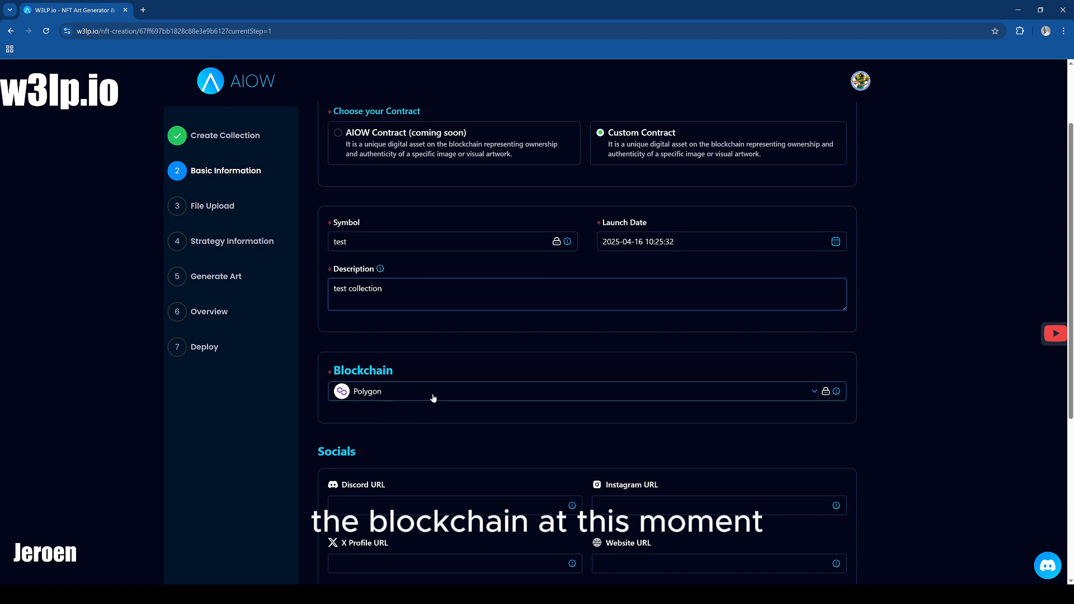
left_click(433, 393)
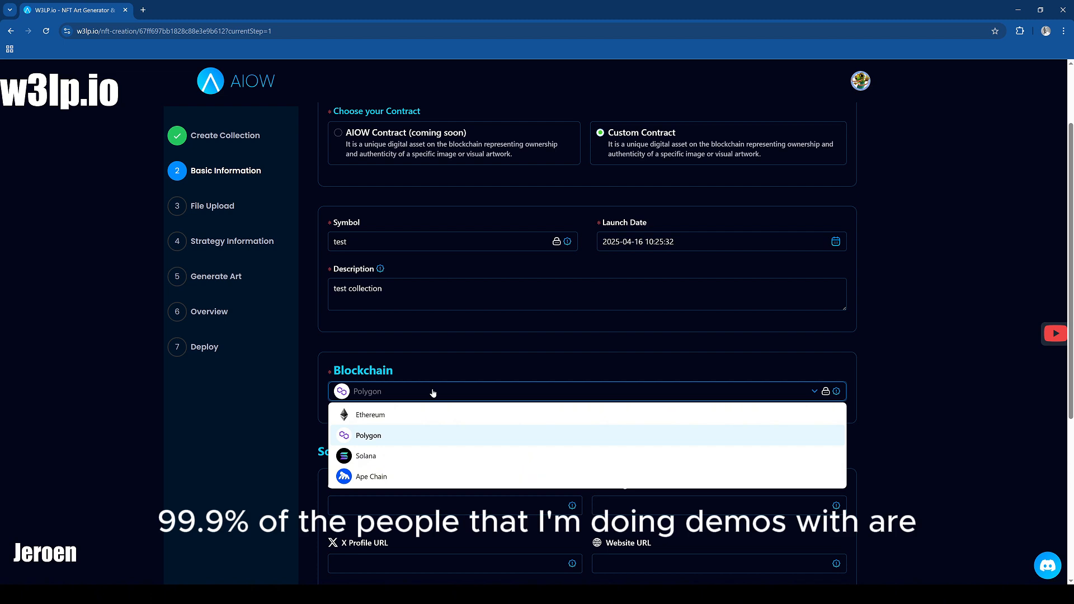
left_click(376, 479)
Switch the Announcement option on and back off, and save the basic information to continue to the file upload
scroll(424, 456, "down", 2)
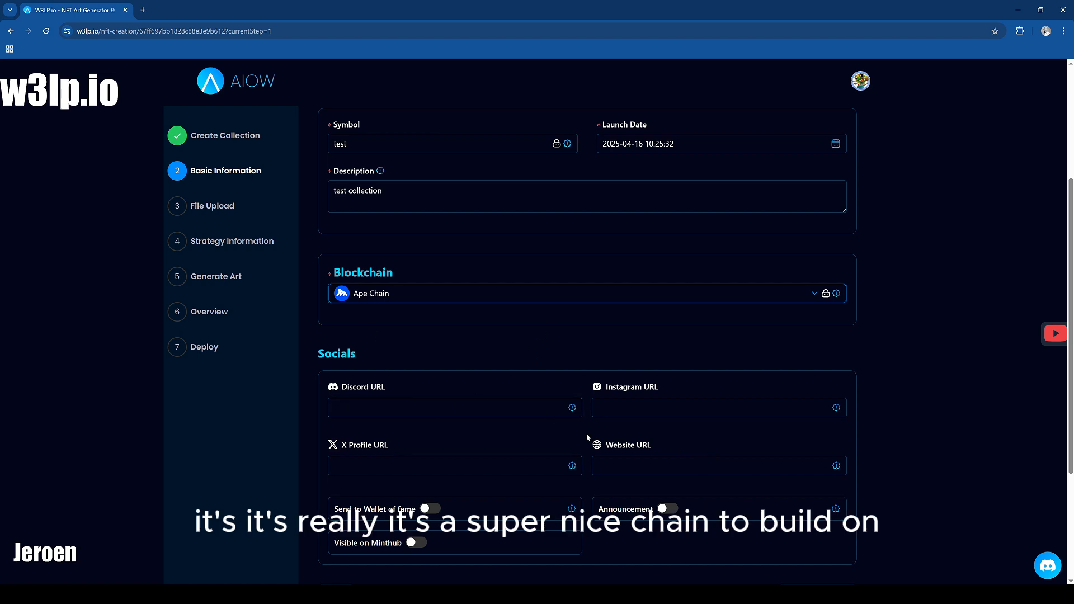
scroll(744, 454, "down", 1)
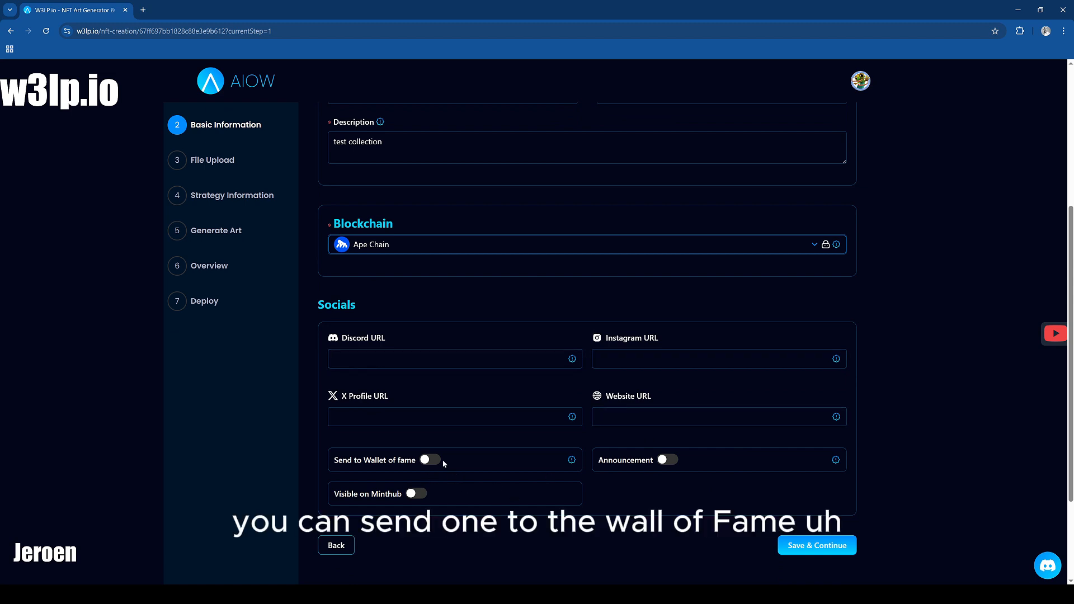
left_click(675, 462)
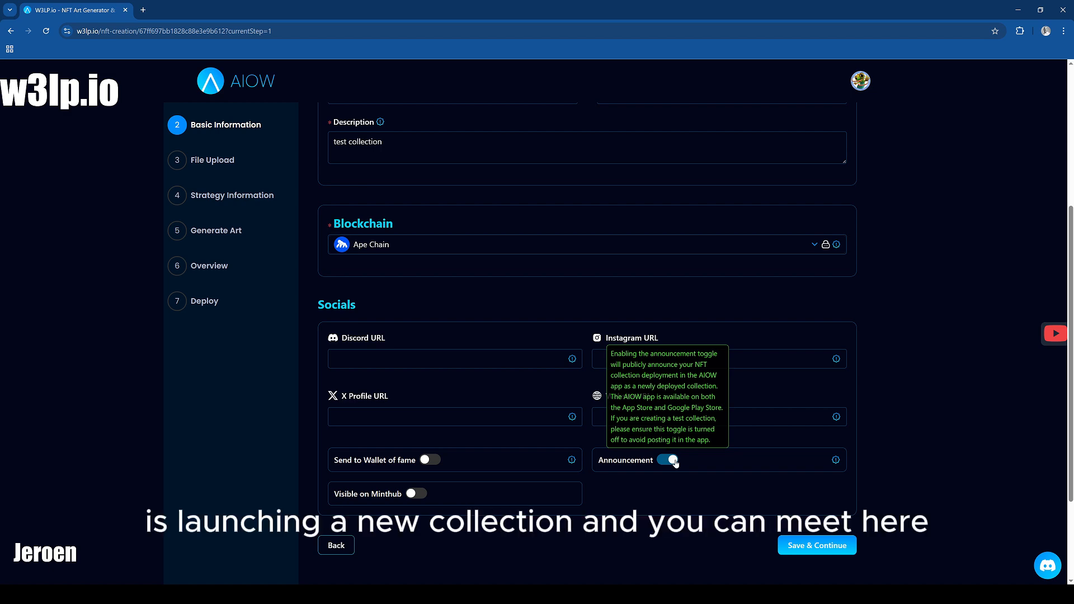
left_click(675, 462)
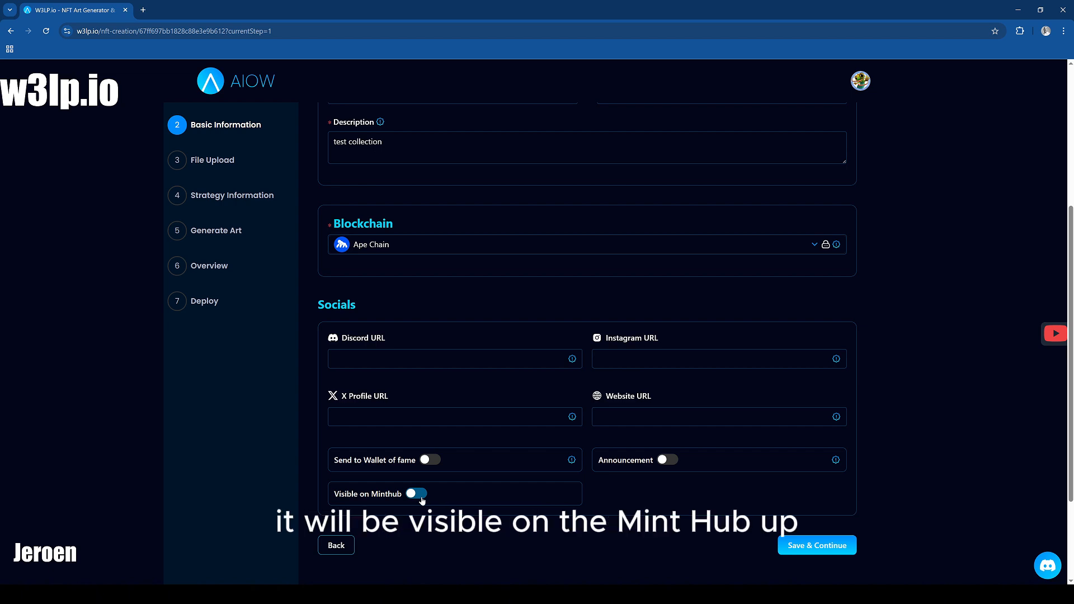
left_click(808, 545)
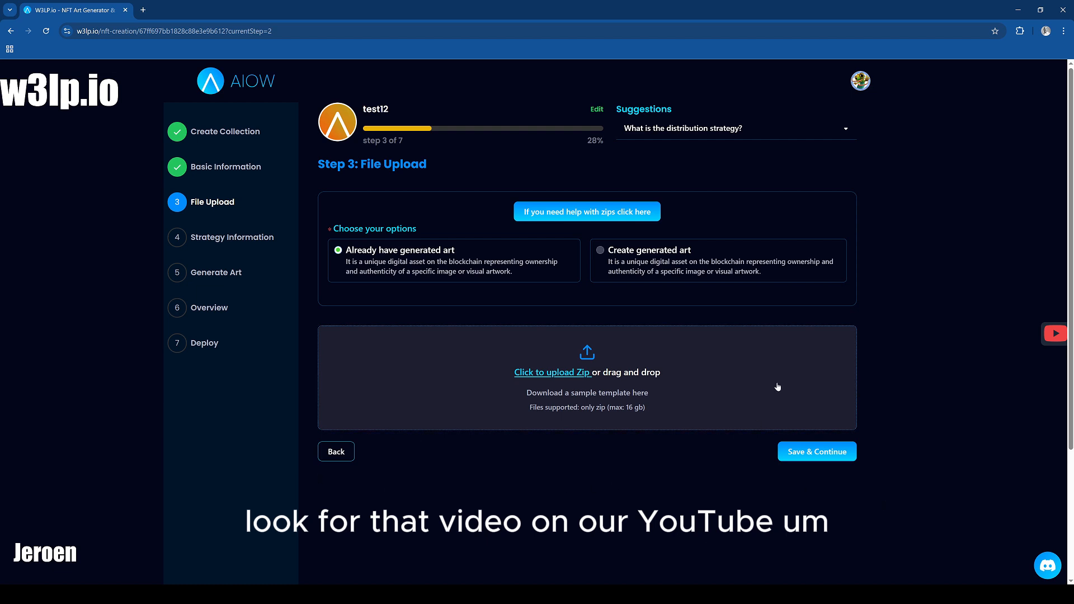
Choose Create generated art and upload DEMO.zip as the source of the artwork layers
left_click(628, 253)
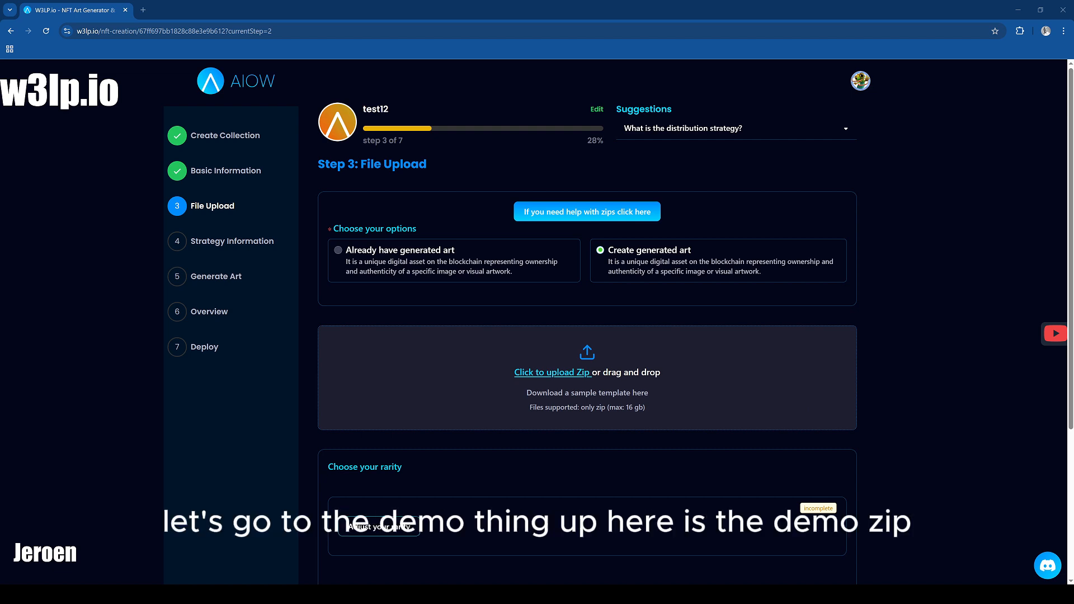
scroll(734, 408, "down", 3)
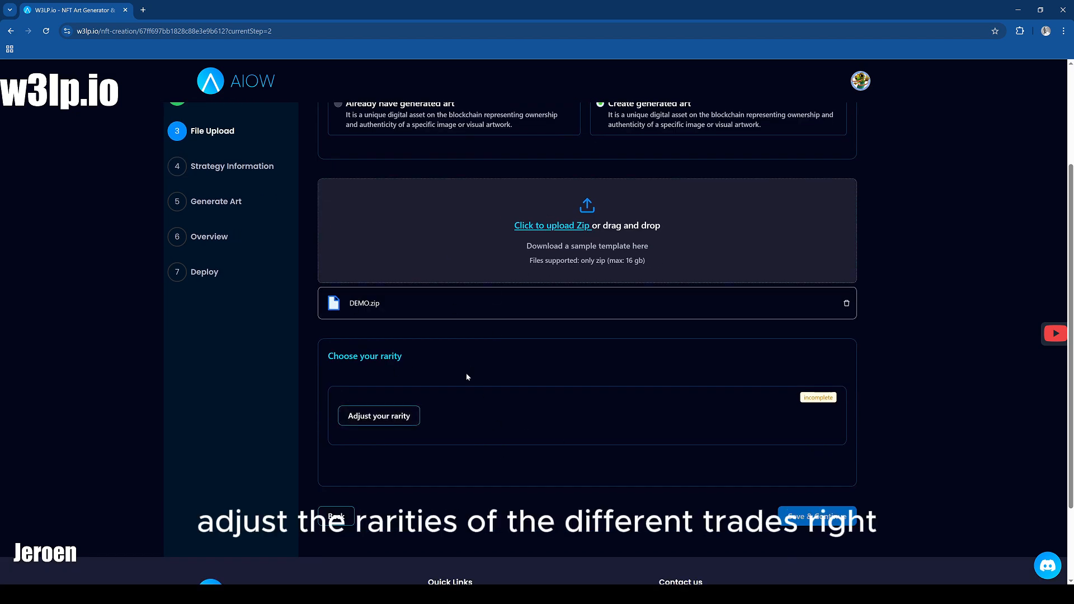
Open the rarity adjustment and look through the traits of the Background, Characters and Circle layers
left_click(397, 417)
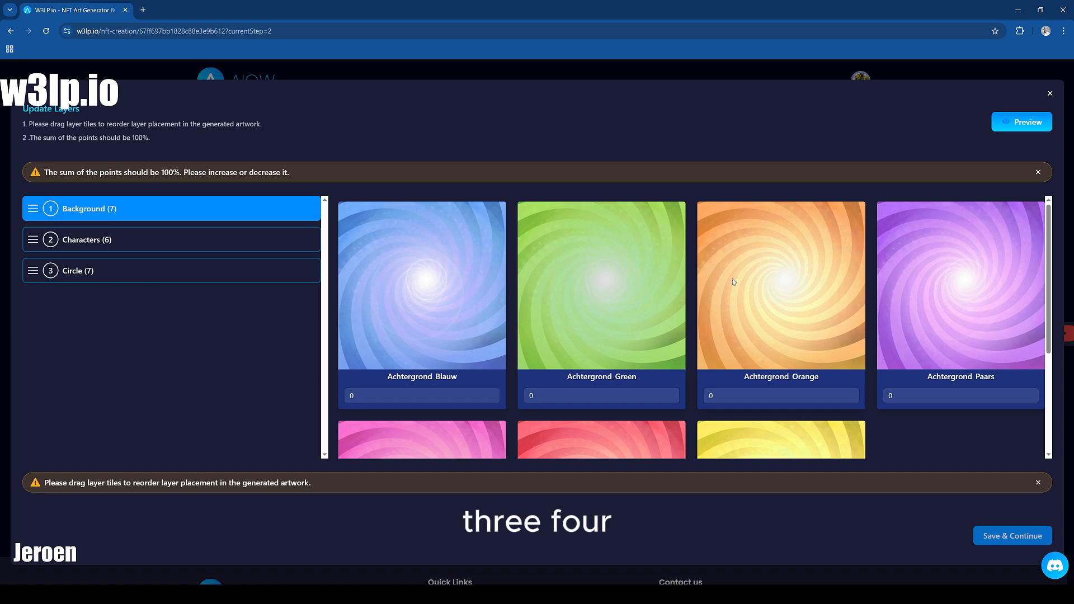
scroll(733, 282, "down", 1)
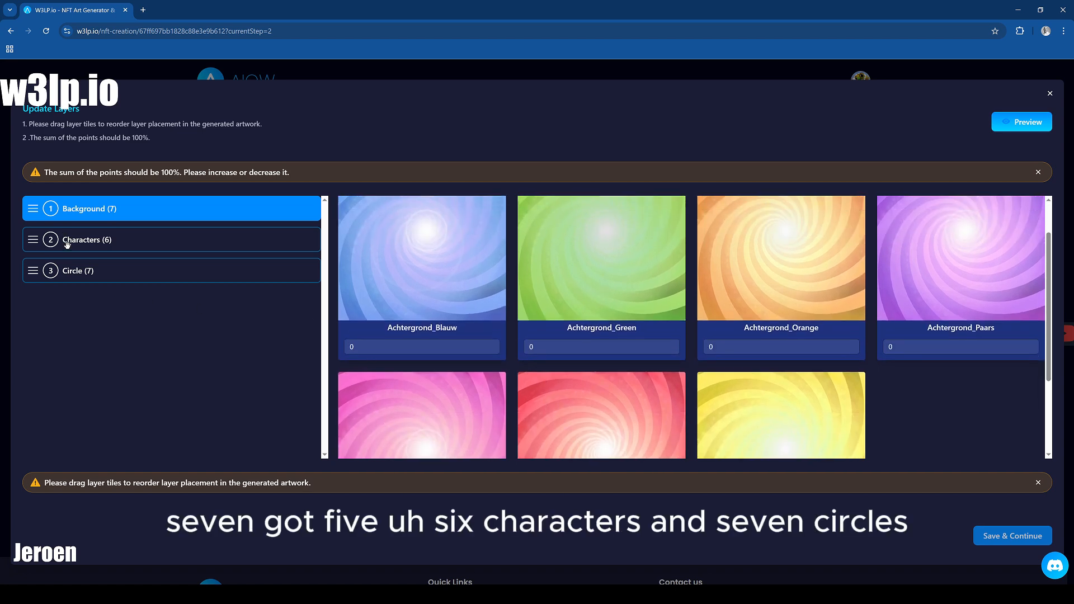
left_click(66, 244)
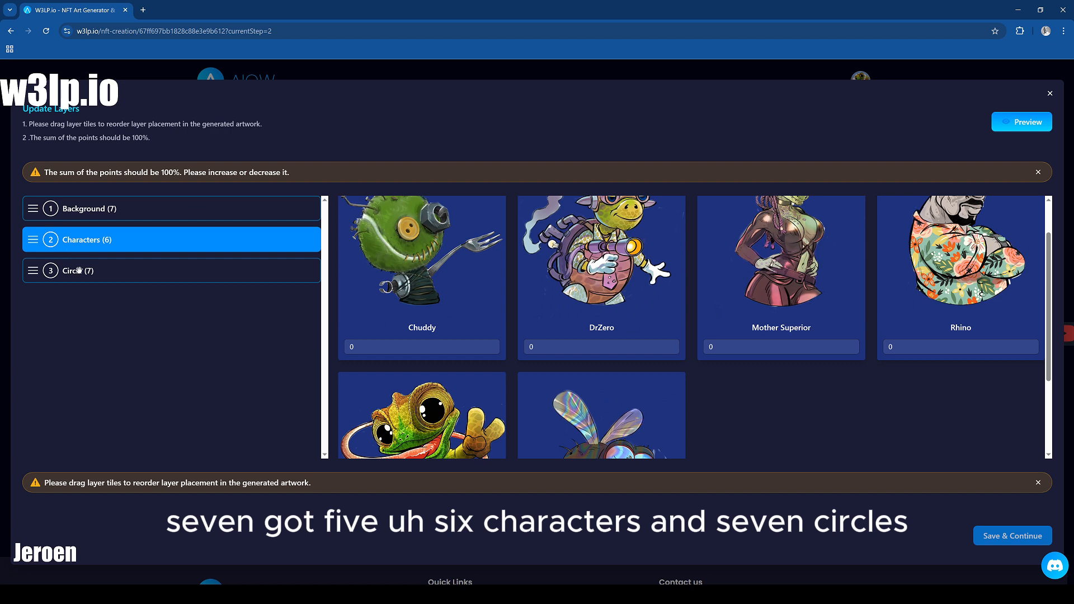
left_click(79, 270)
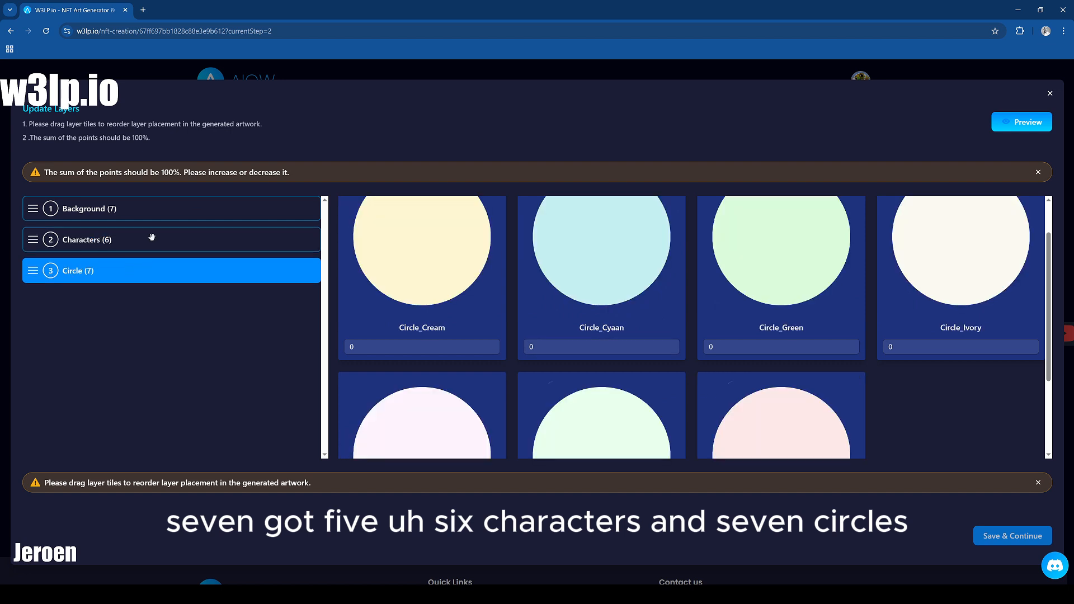
left_click(150, 209)
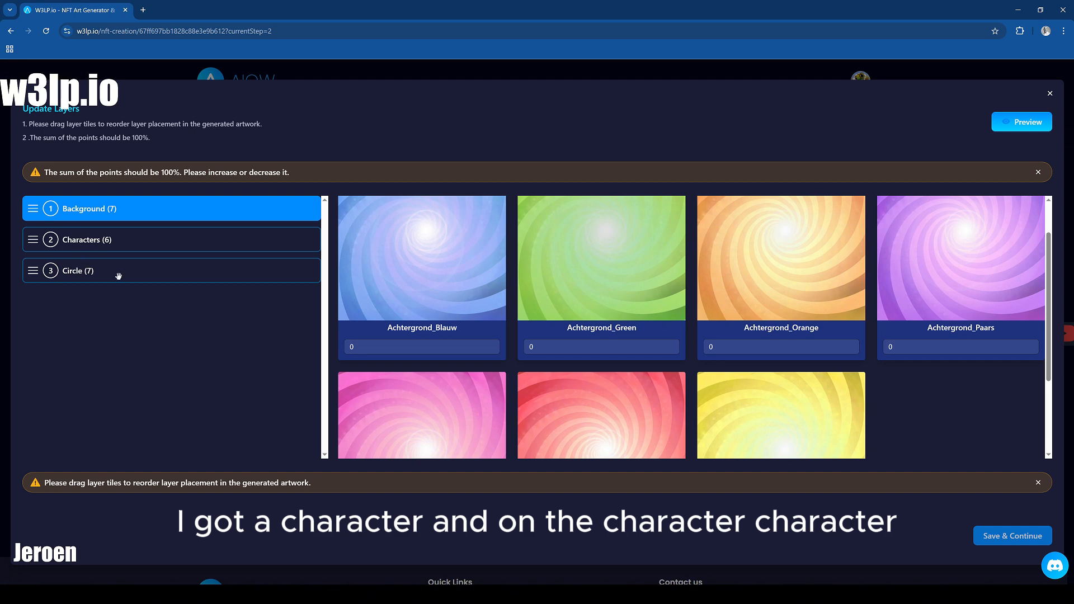
Reorder the layers so Circle sits between Background and Characters, previewing the artwork before and after the change
left_click(1036, 123)
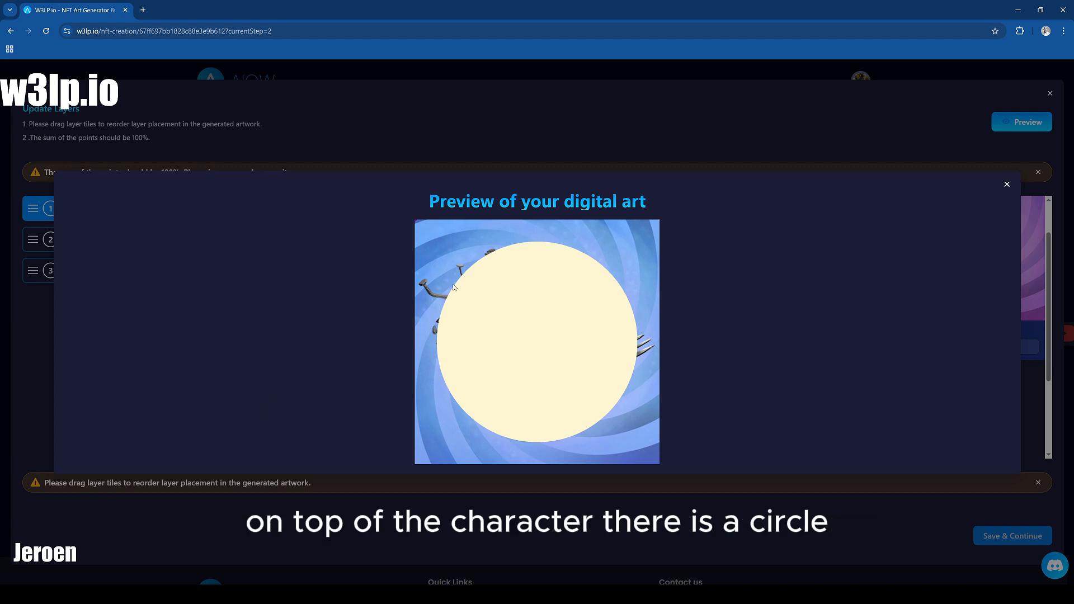
left_click(1007, 185)
left_click_drag(124, 270, 127, 230)
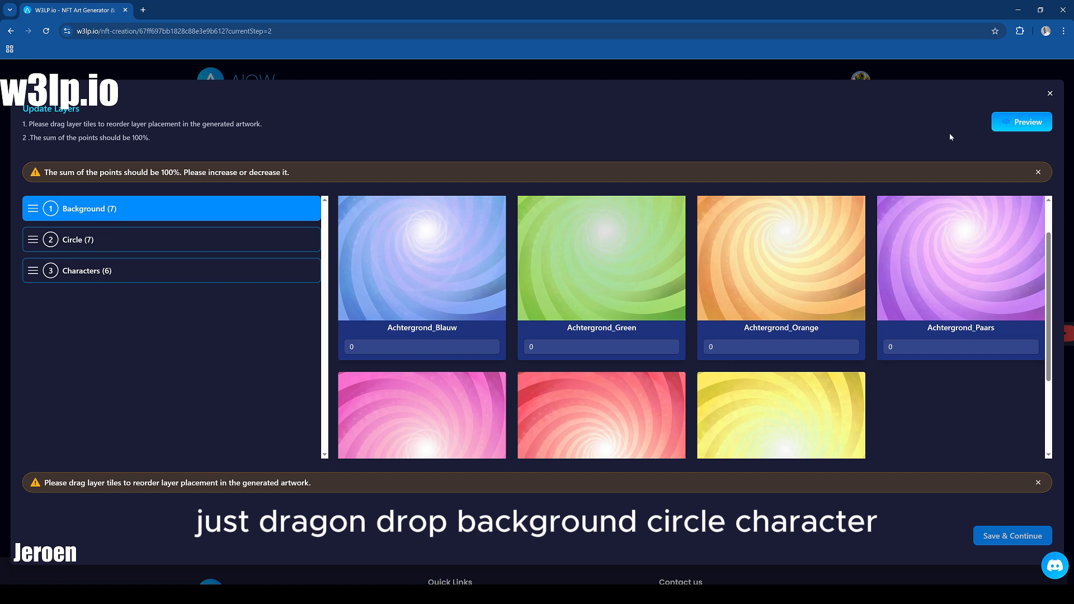
left_click(1021, 122)
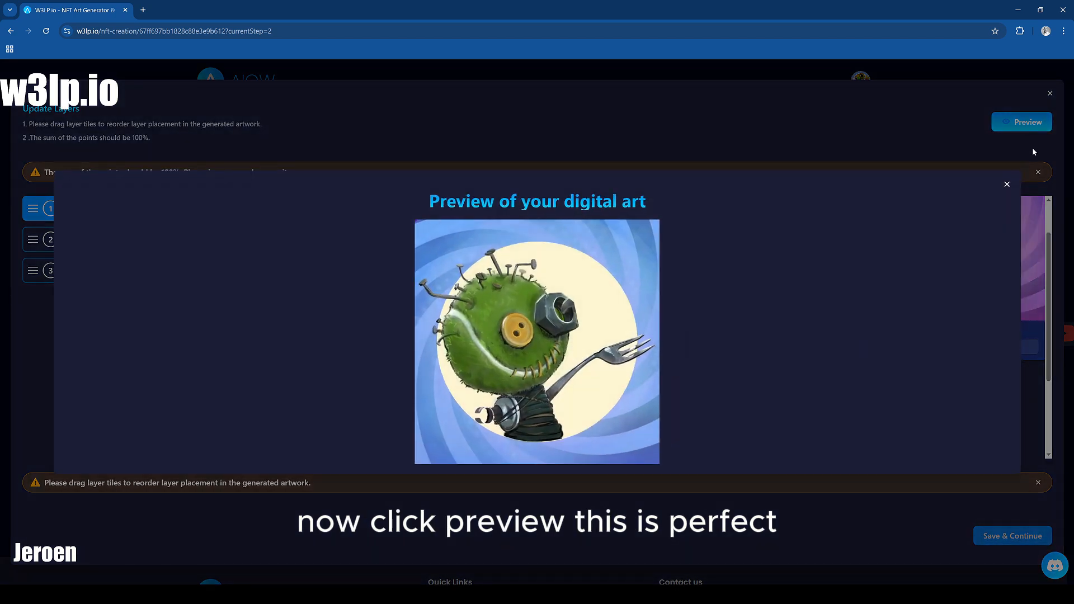
left_click(1006, 185)
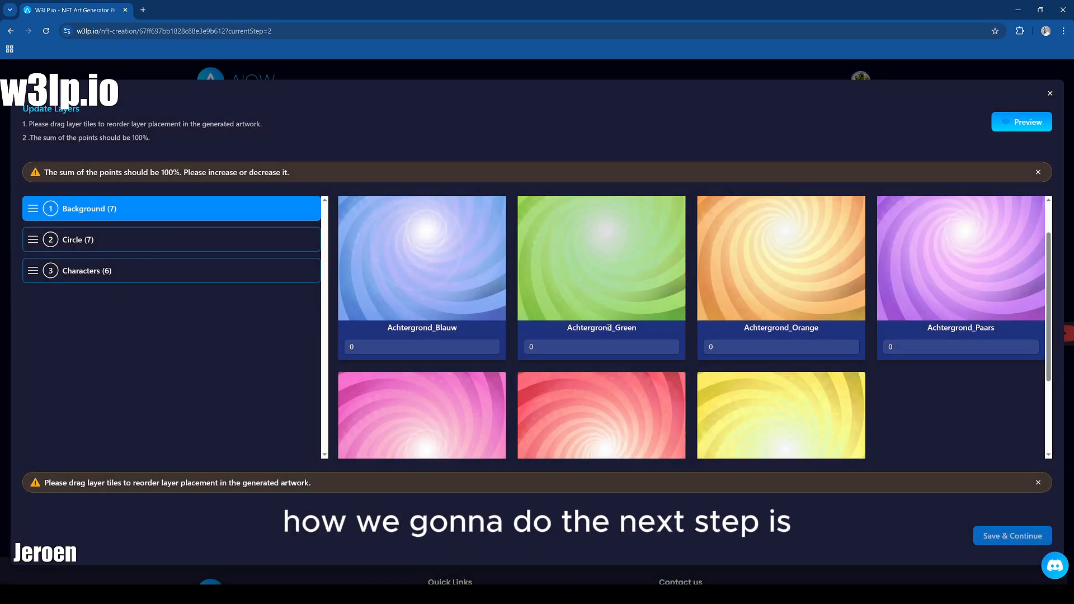
In the Background layer, set the rarity of Achtergrond_Blauw to 2 and Achtergrond_Green to 20
scroll(606, 280, "down", 3)
scroll(649, 394, "up", 3)
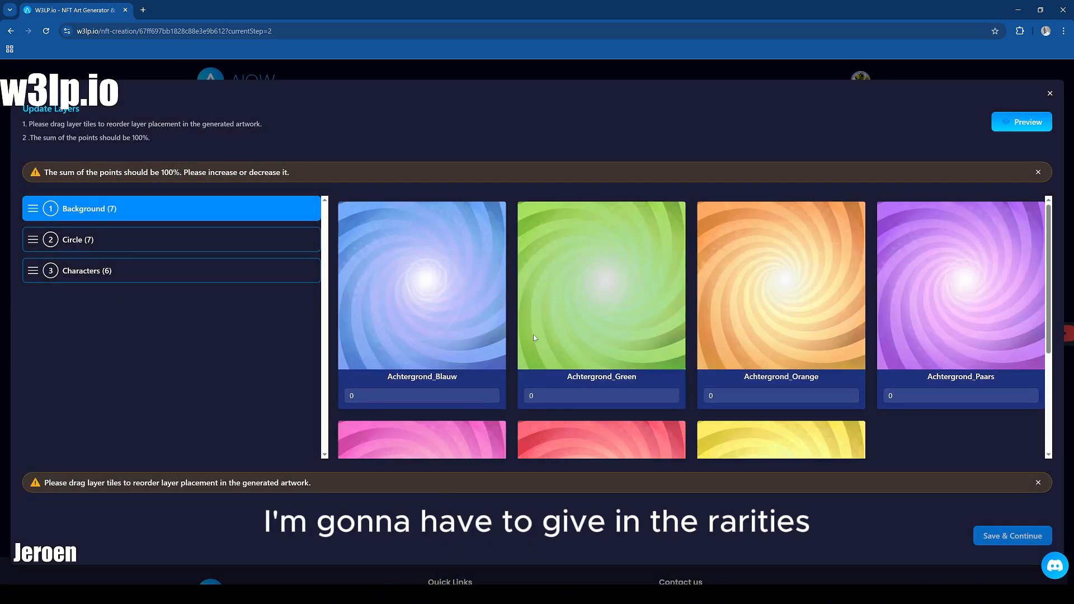
left_click(364, 396)
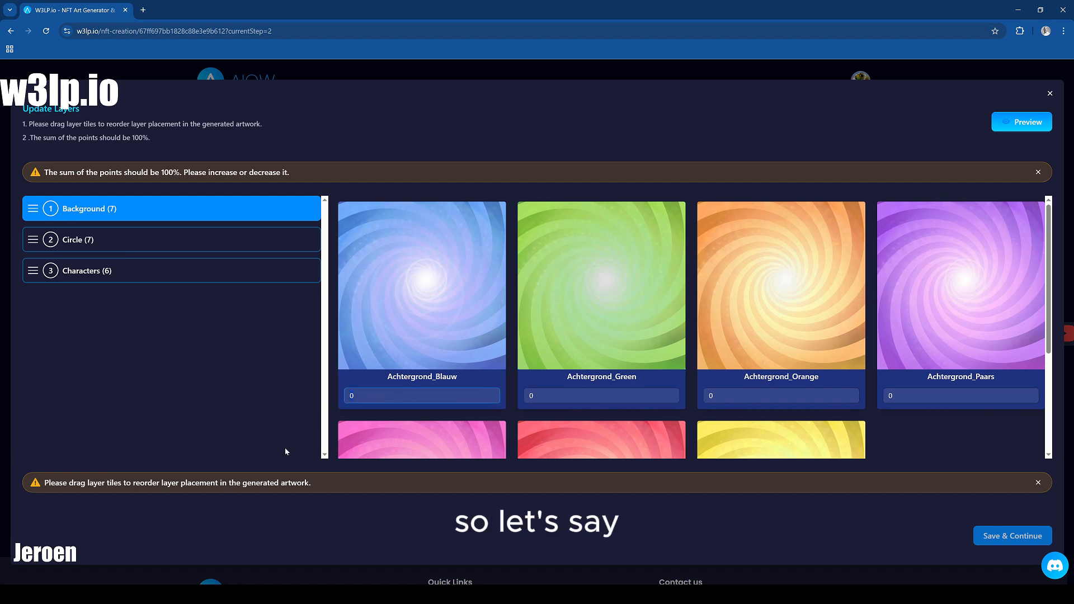
type("2")
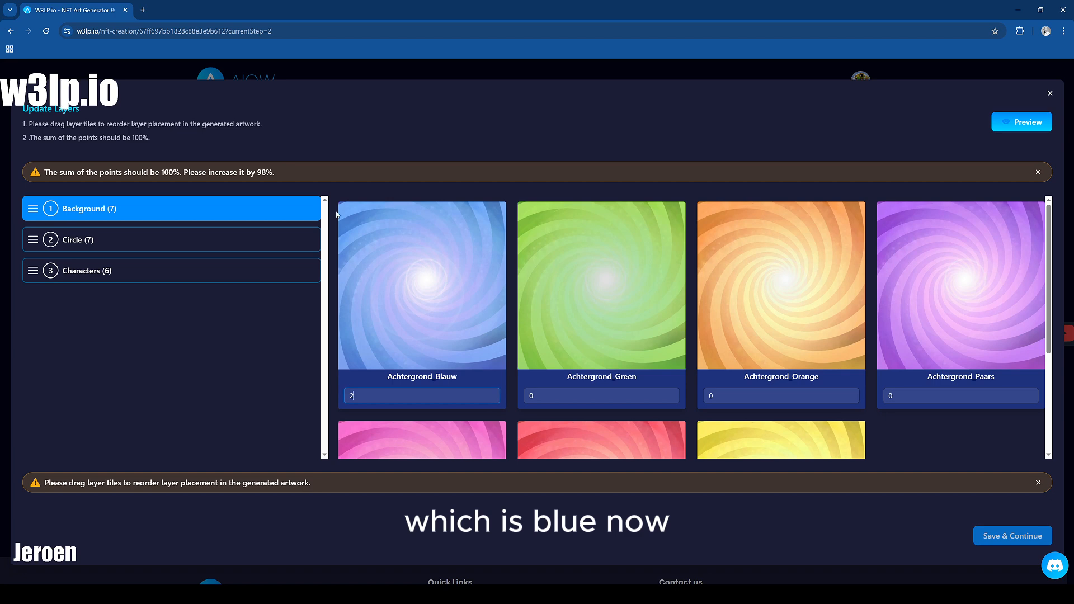
left_click_drag(256, 172, 275, 173)
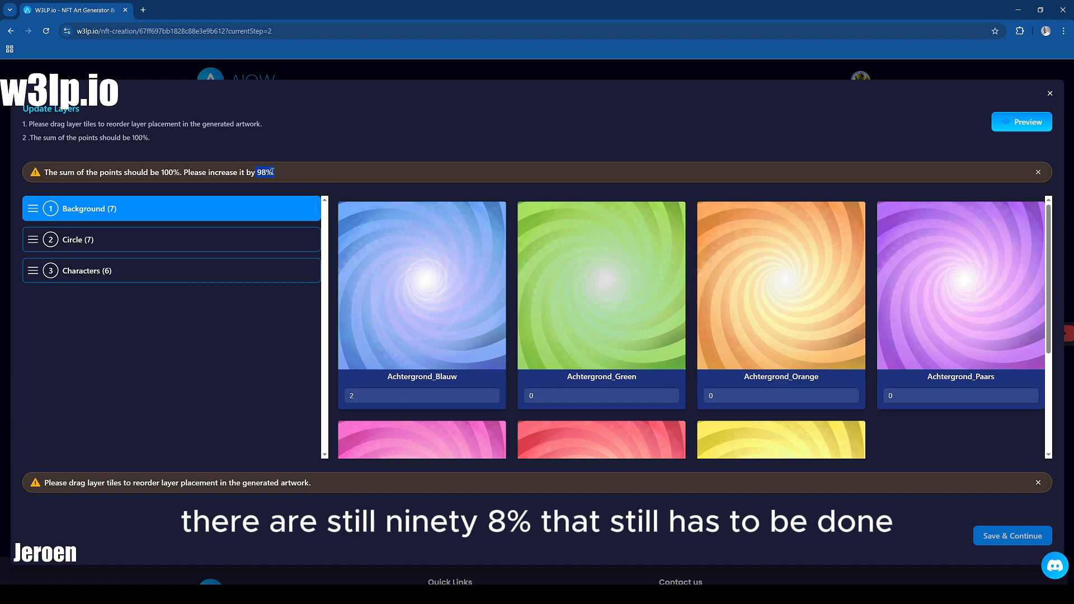
left_click(565, 395)
type("20")
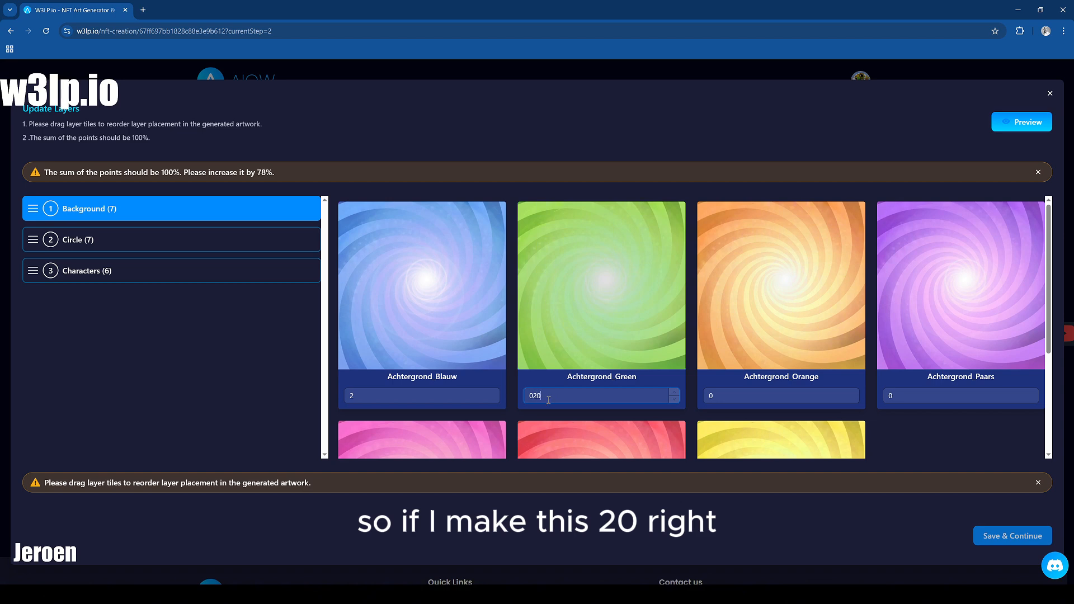
left_click(303, 343)
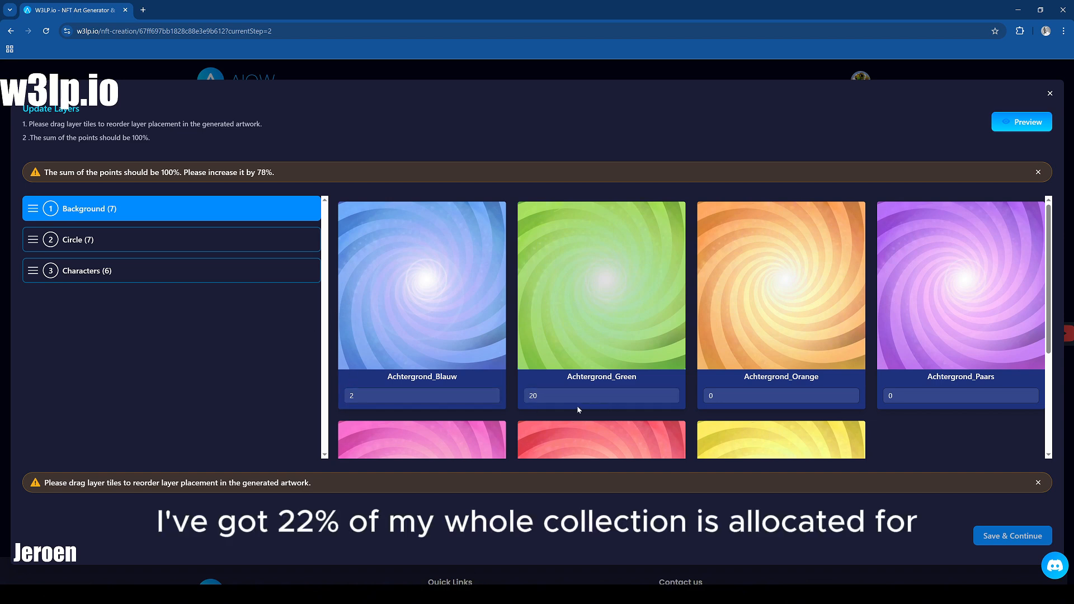
Set the rarity of Achtergrond_Orange to 11 and Achtergrond_Paars to 10
scroll(573, 400, "down", 2)
scroll(596, 373, "up", 1)
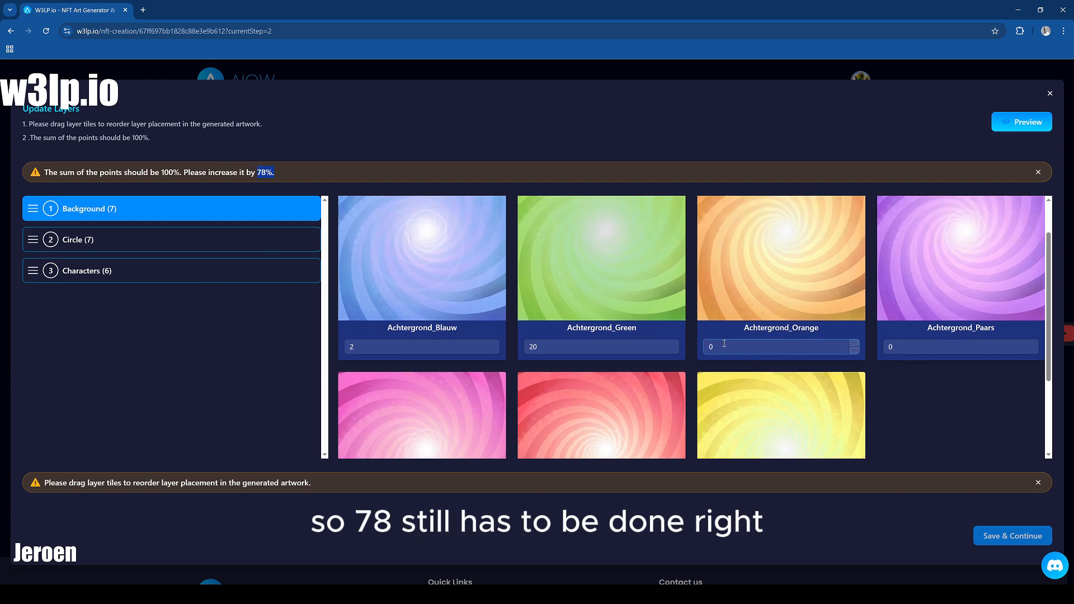
left_click(724, 347)
type("11")
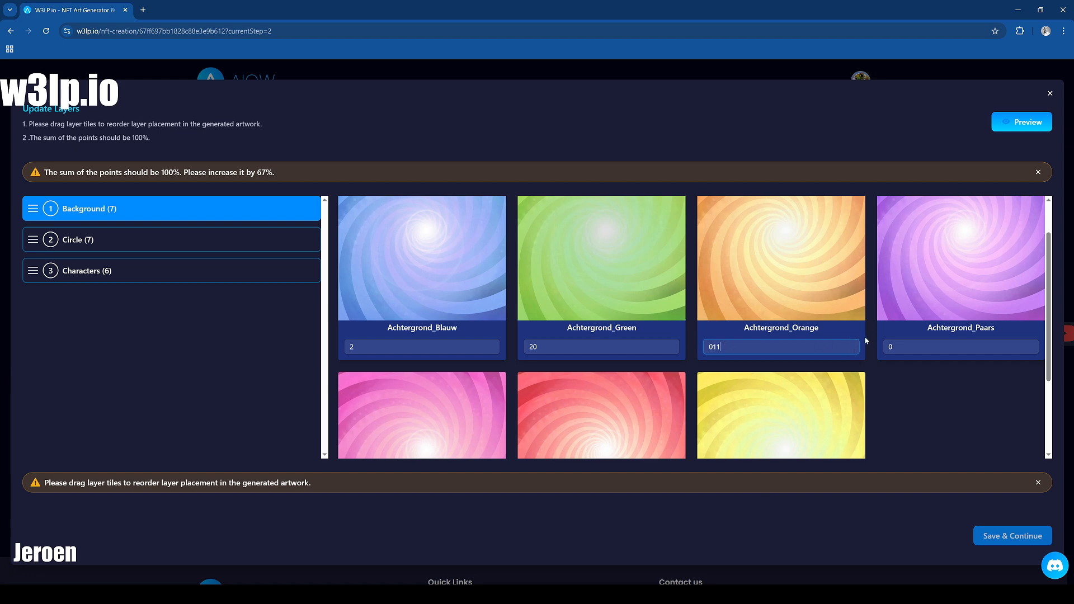
left_click(891, 348)
type("10")
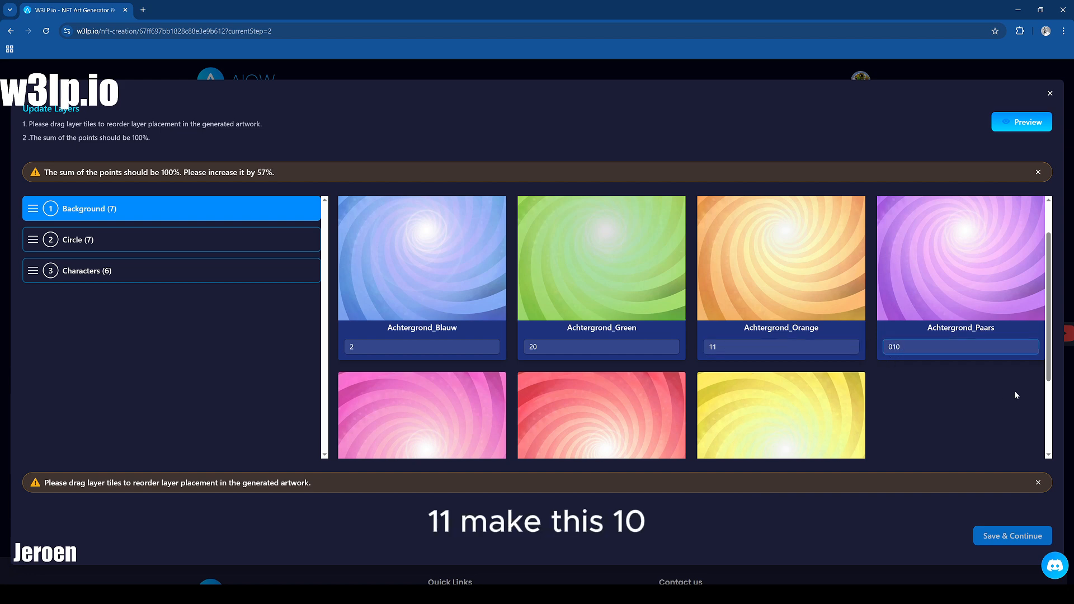
Set Achtergrond_Pink to 11, Achtergrond_Rood to 20 and Achtergrond_Yellowe to 26, completing the Background layer
scroll(508, 347, "down", 3)
left_click(363, 445)
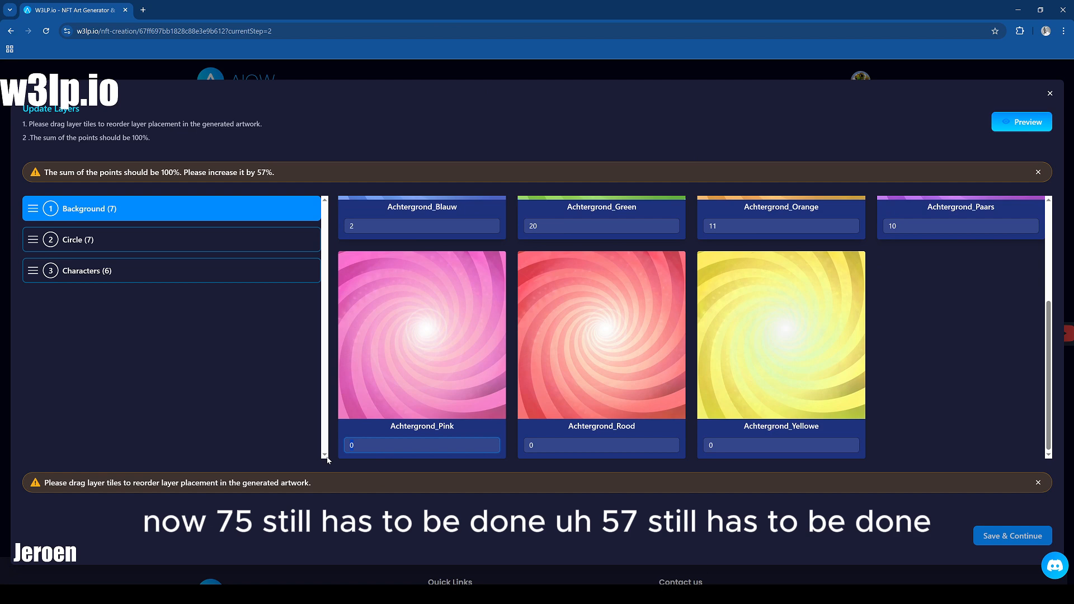
type("11")
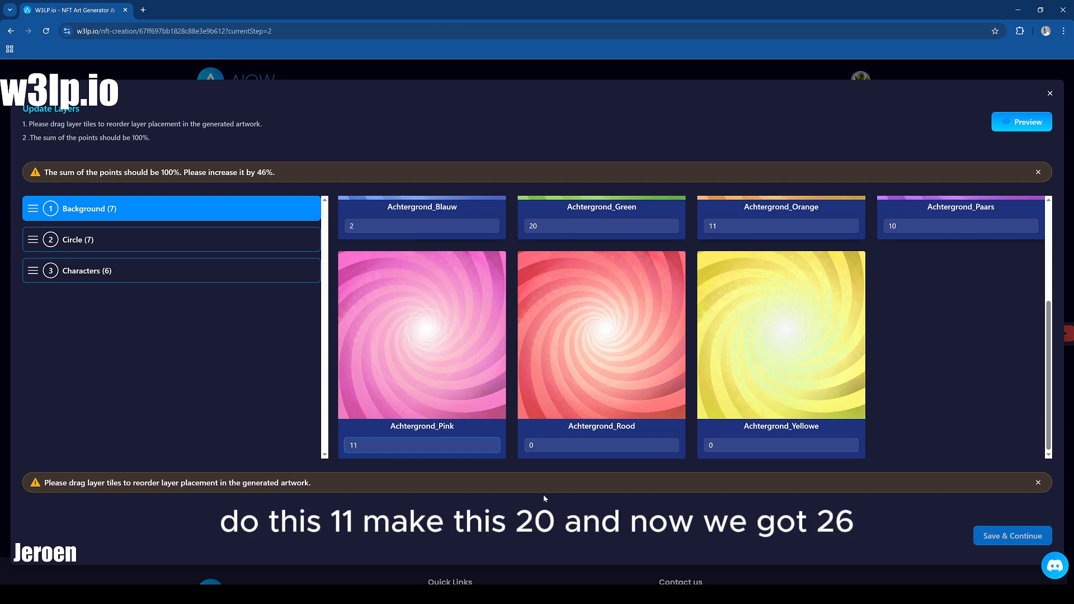
left_click(526, 447)
type("2")
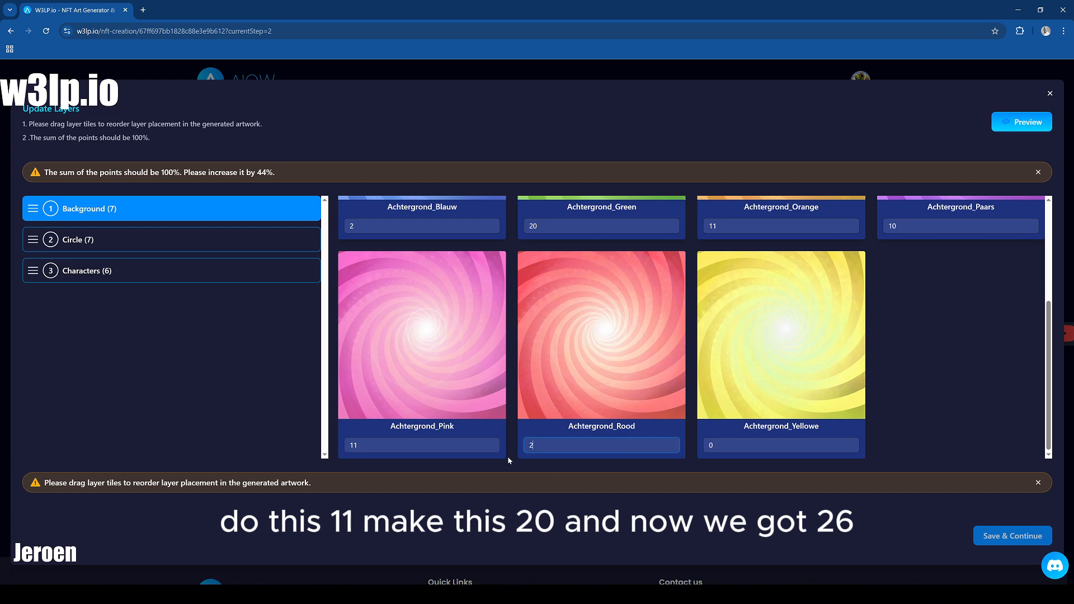
type("0")
left_click_drag(730, 447, 682, 462)
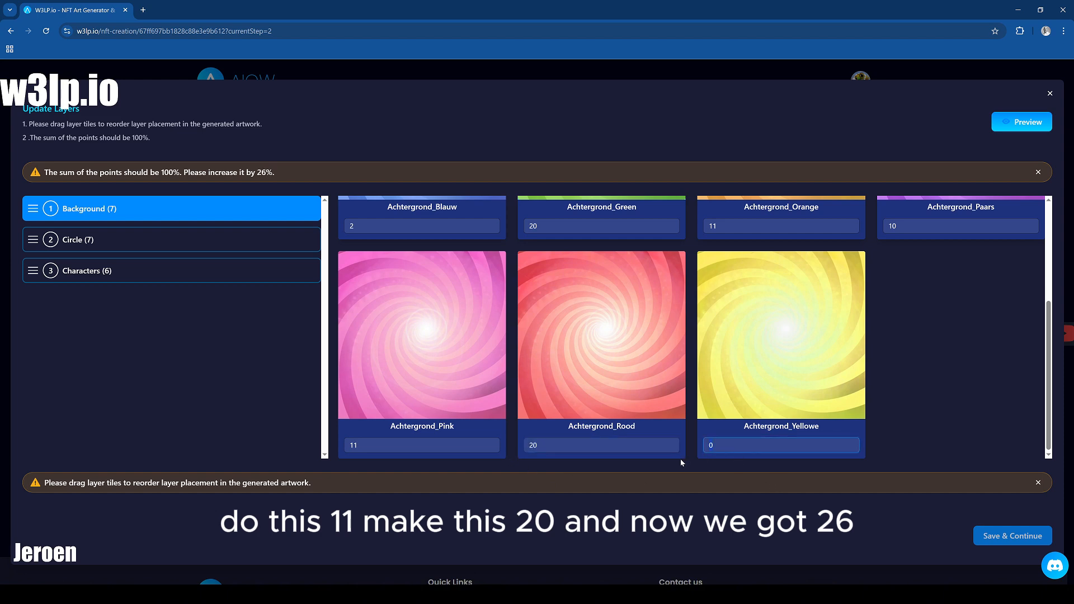
type("26")
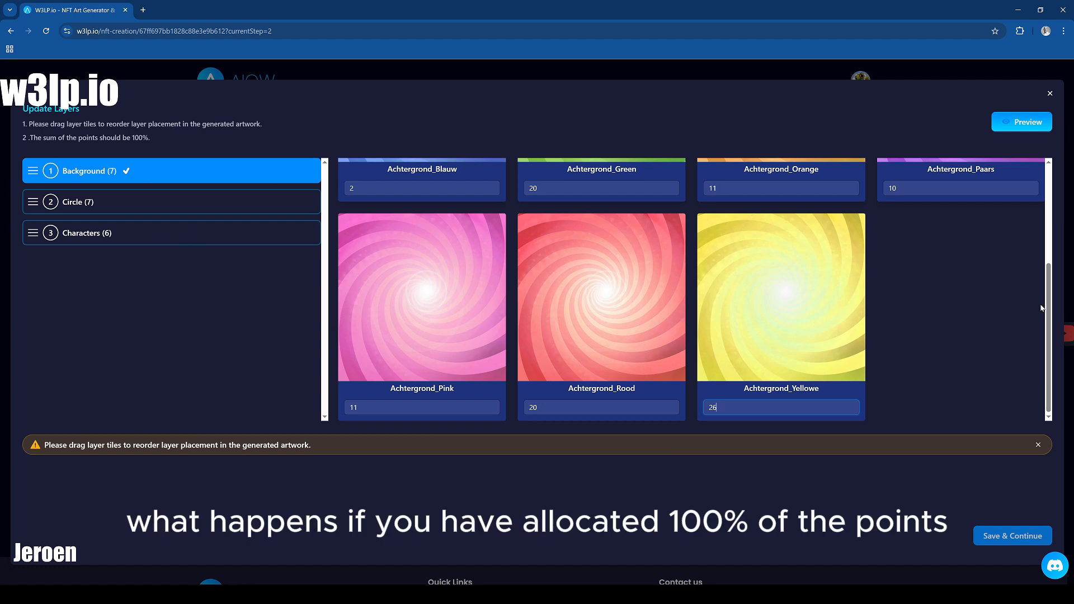
left_click(127, 172)
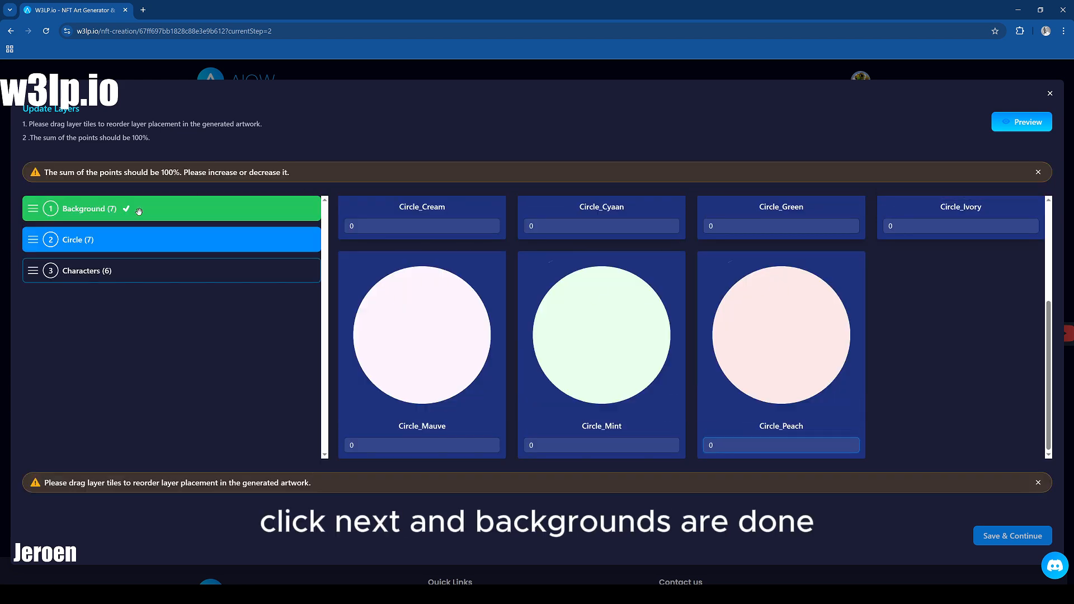
In the Circle layer, set Cream, Cyaan, Green, Ivory, Mauve and Mint to 15 each and Peach to 10, completing the layer
scroll(361, 218, "up", 2)
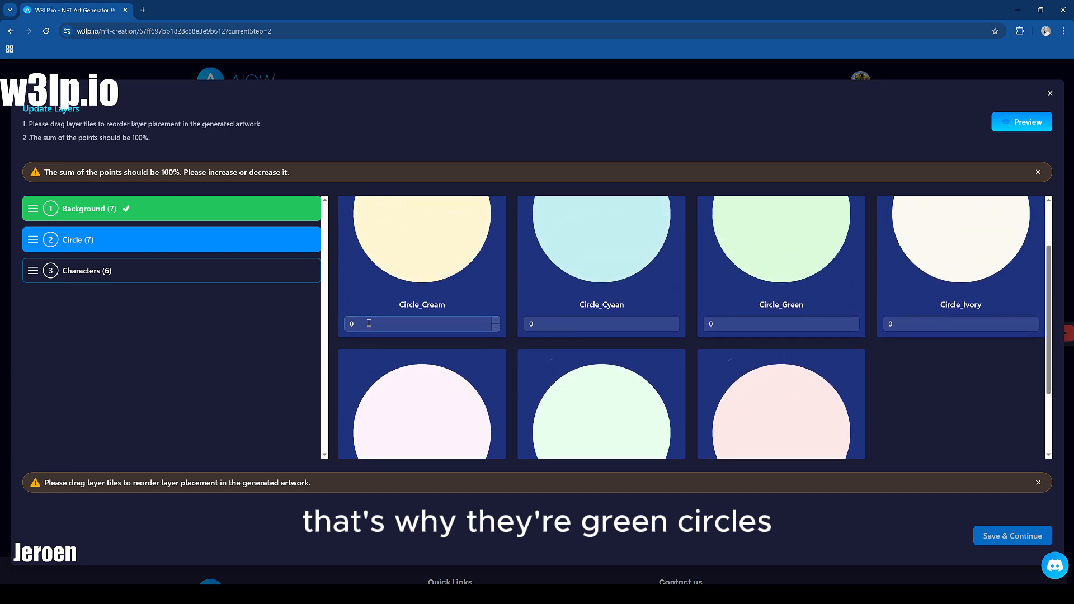
left_click(368, 323)
type("15")
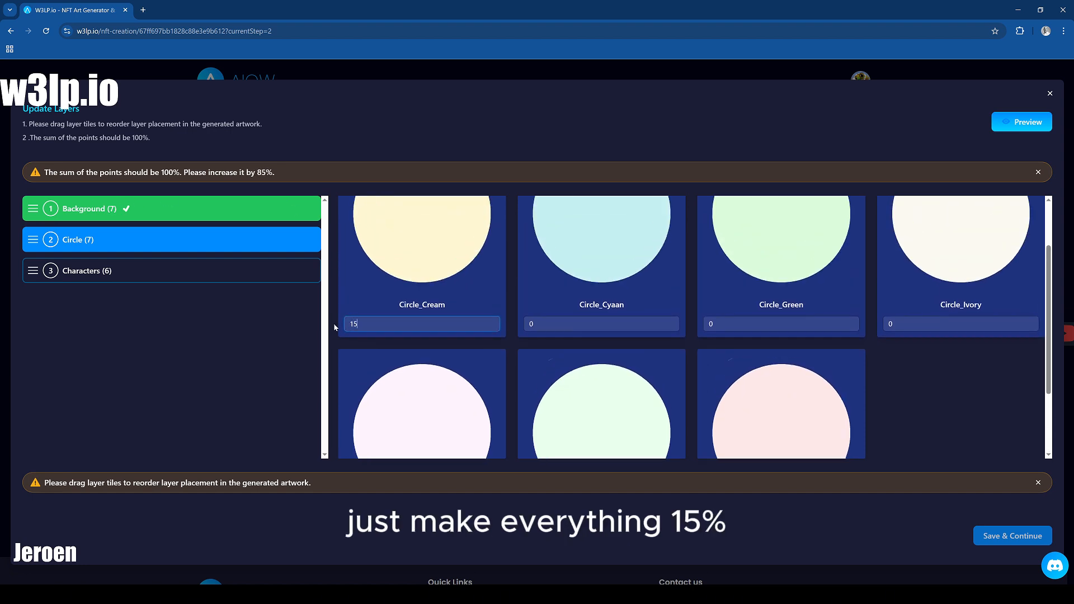
key("Tab")
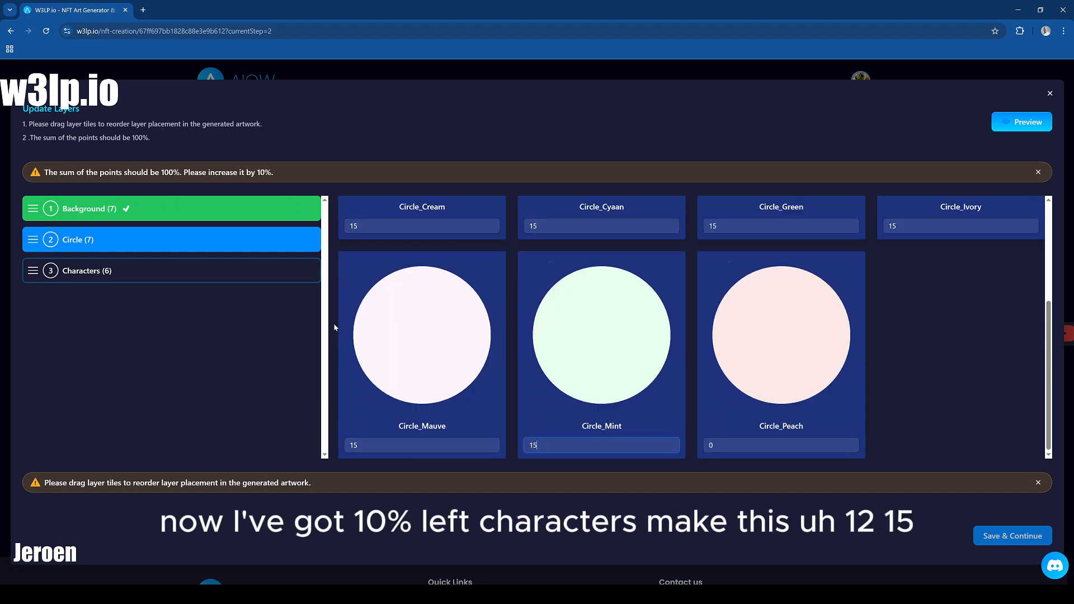
key("Tab")
type("1")
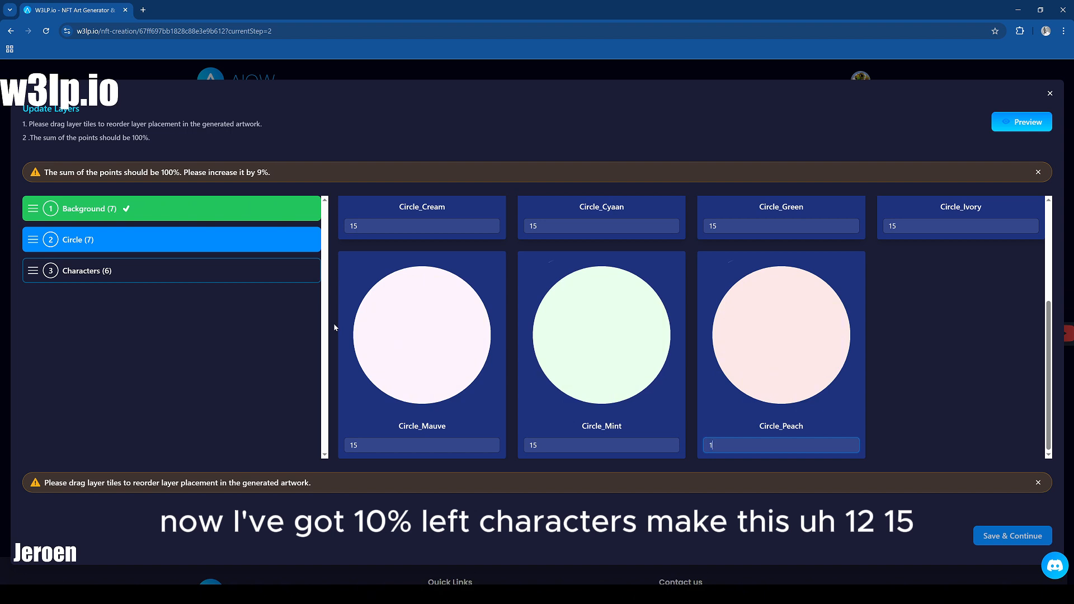
type("0")
left_click(144, 240)
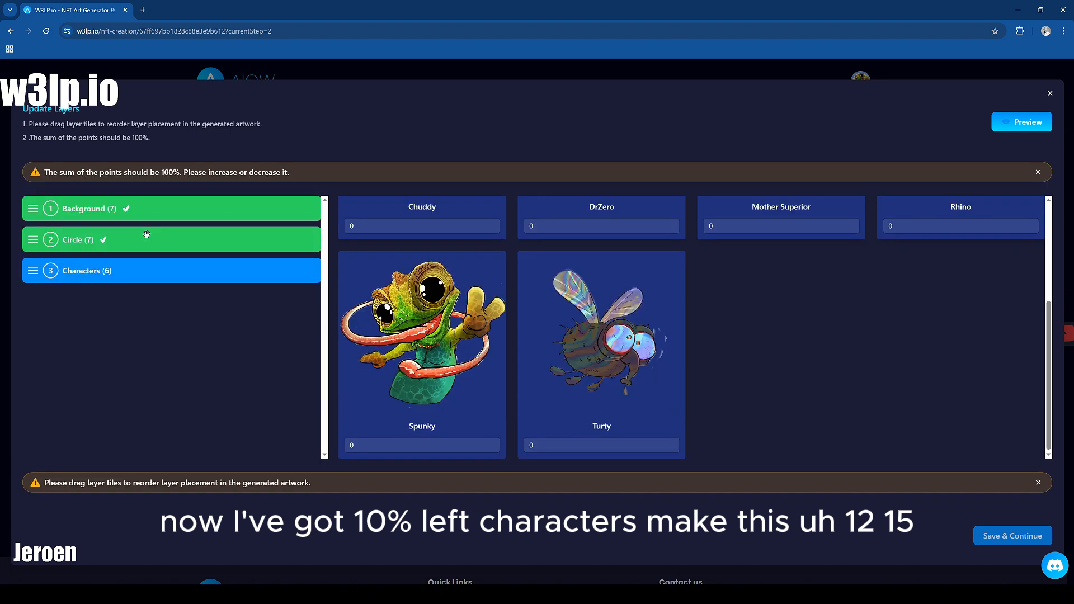
In the Characters layer, set the rarities to 12 for Chuddy, 15 for DrZero, 11 for Mother Superior and 15 for Rhino
left_click(414, 227)
type("12")
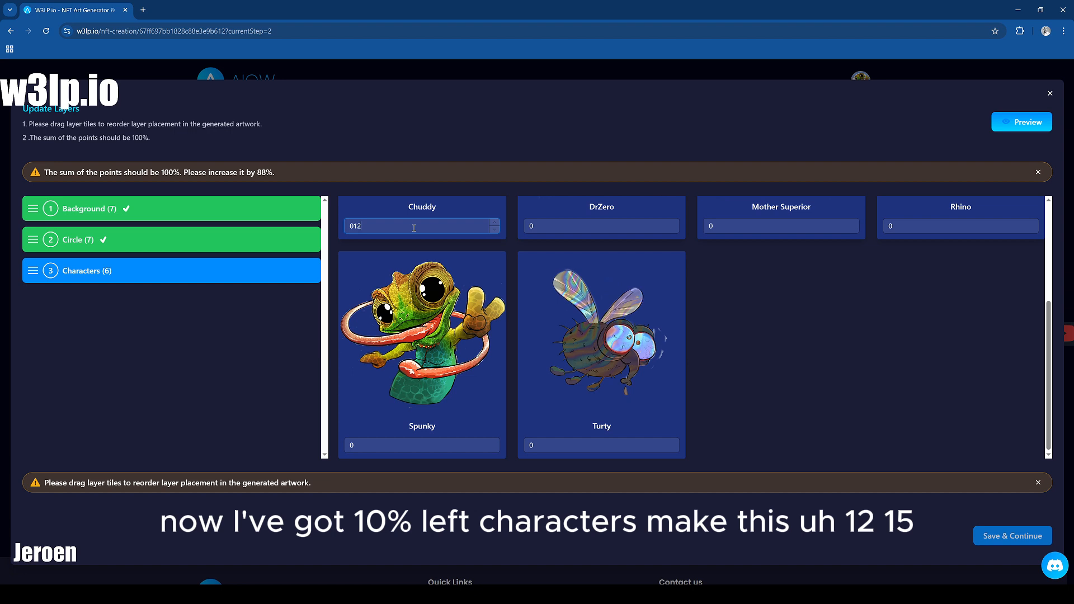
key("Tab")
type("15")
key("Tab")
type("11")
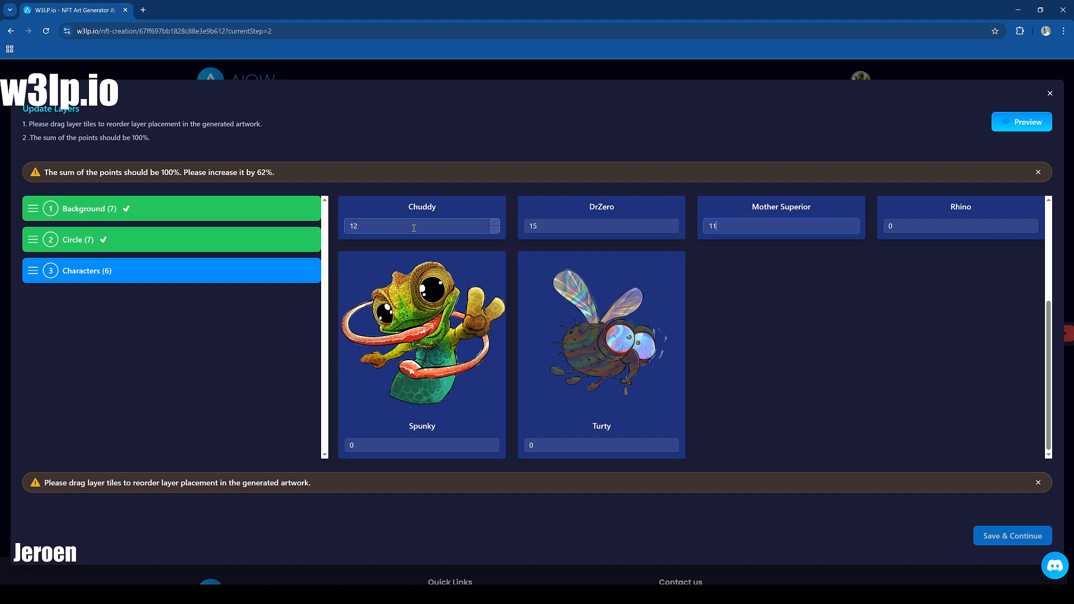
key("Tab")
type("15")
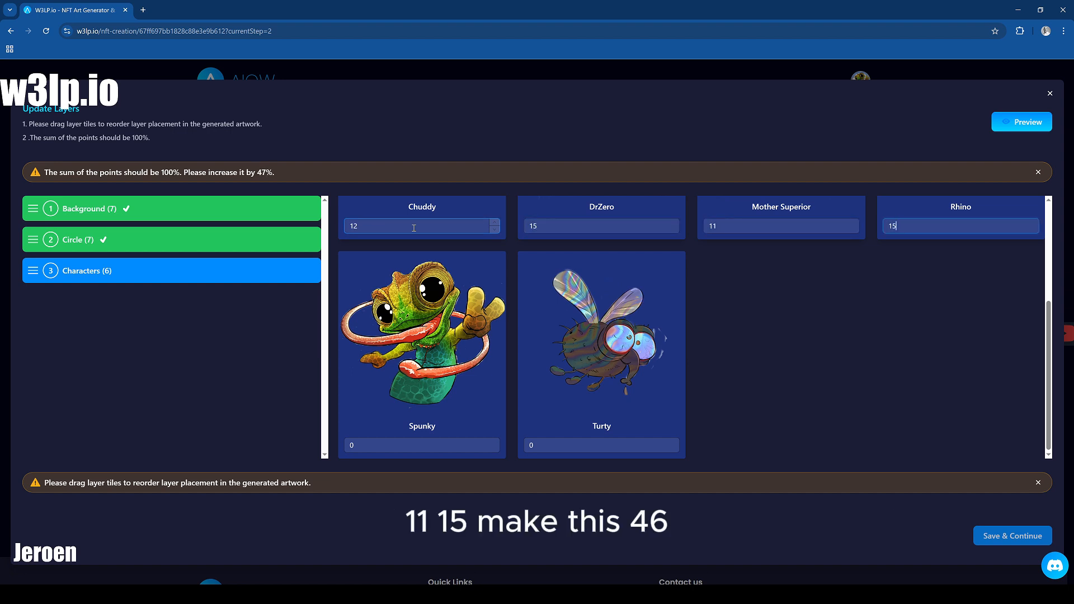
Set Spunky's rarity to 1 and Turty's to 46, and save the layer rarities to continue
key("Tab")
type("1")
key("Tab")
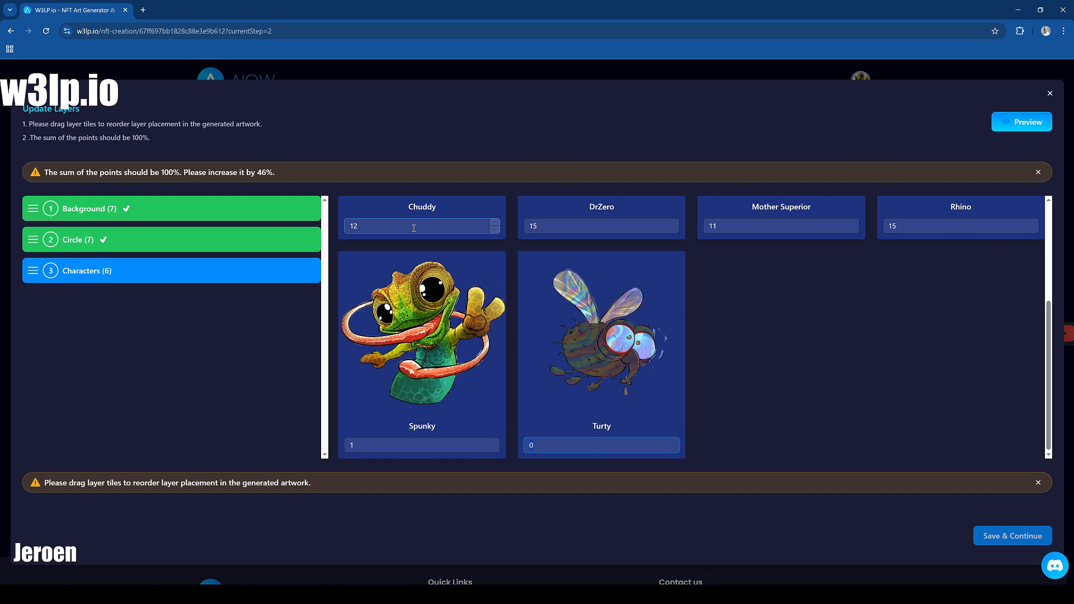
type("467")
key("BackSpace")
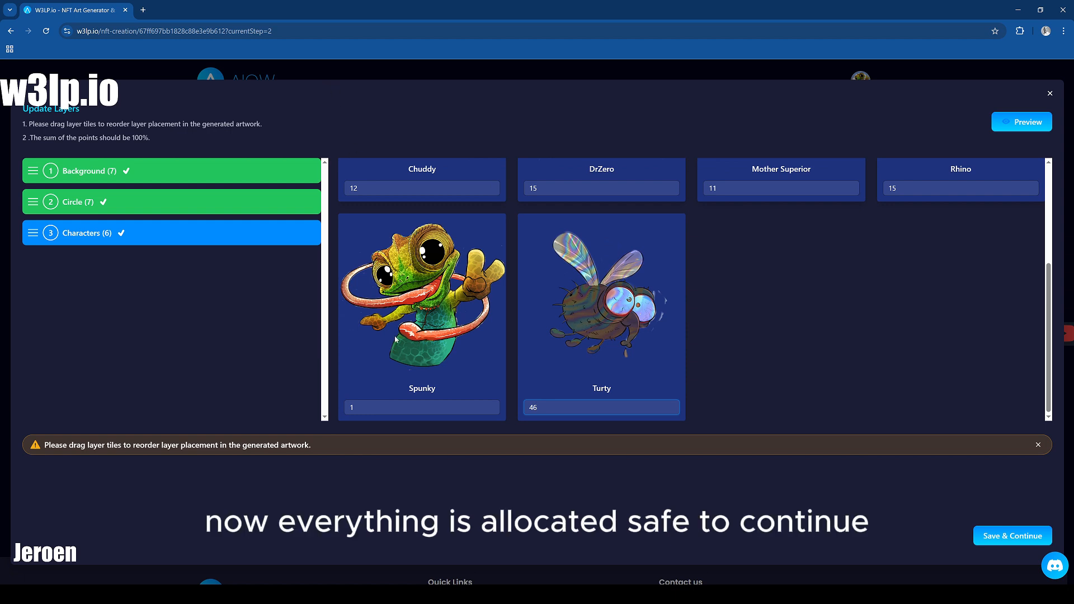
left_click(998, 532)
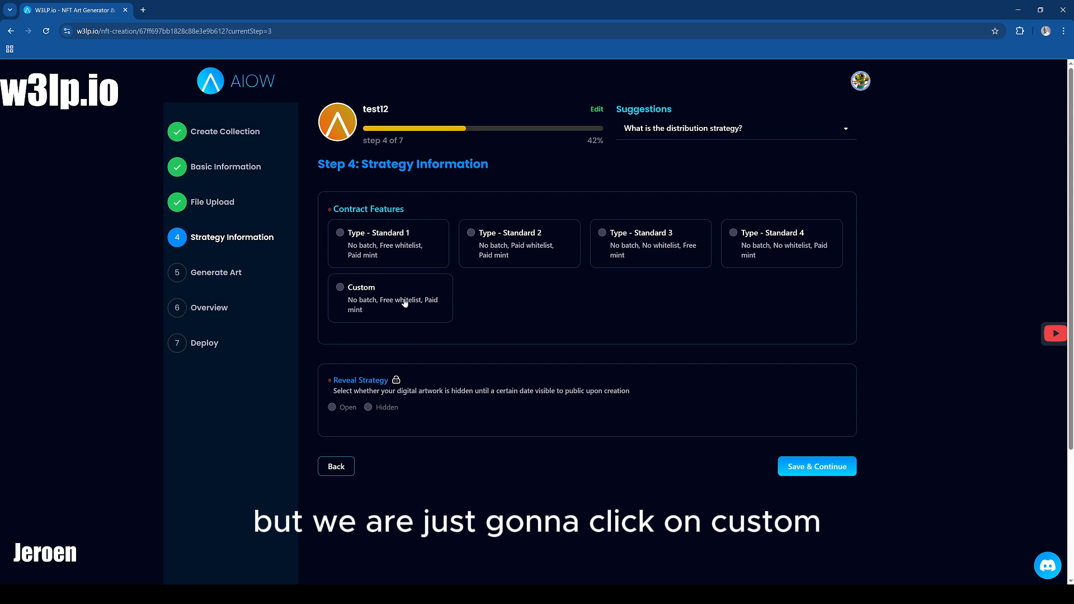
left_click(407, 255)
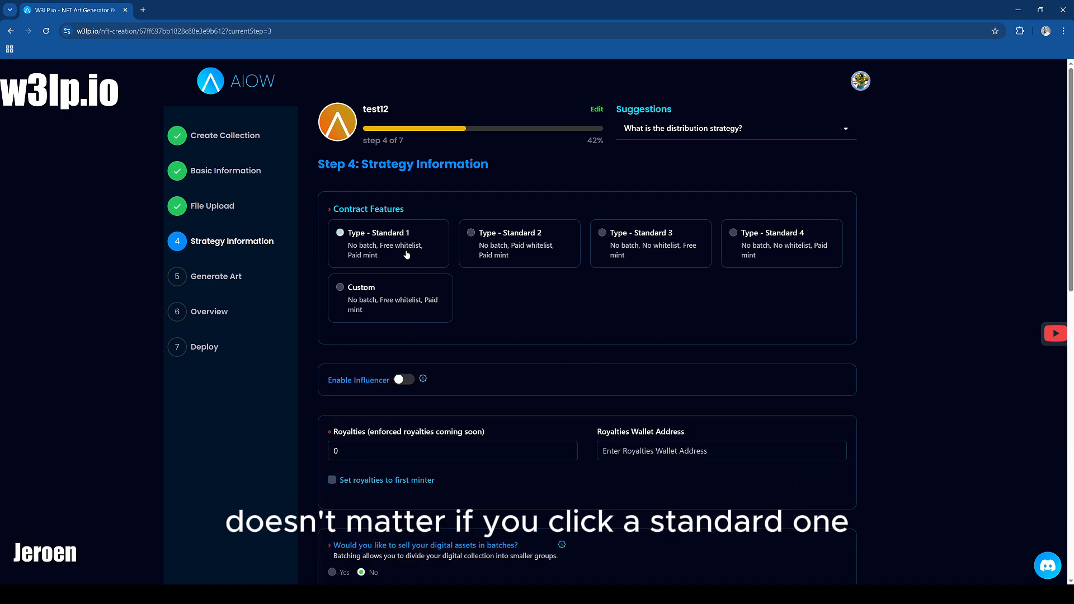
left_click(553, 245)
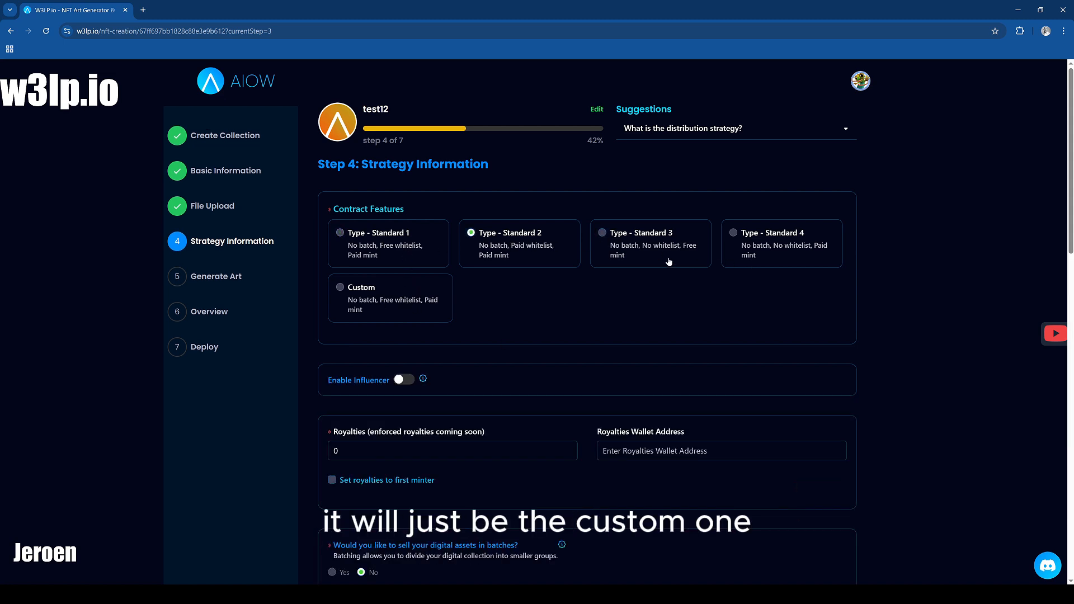
left_click(625, 258)
left_click(752, 243)
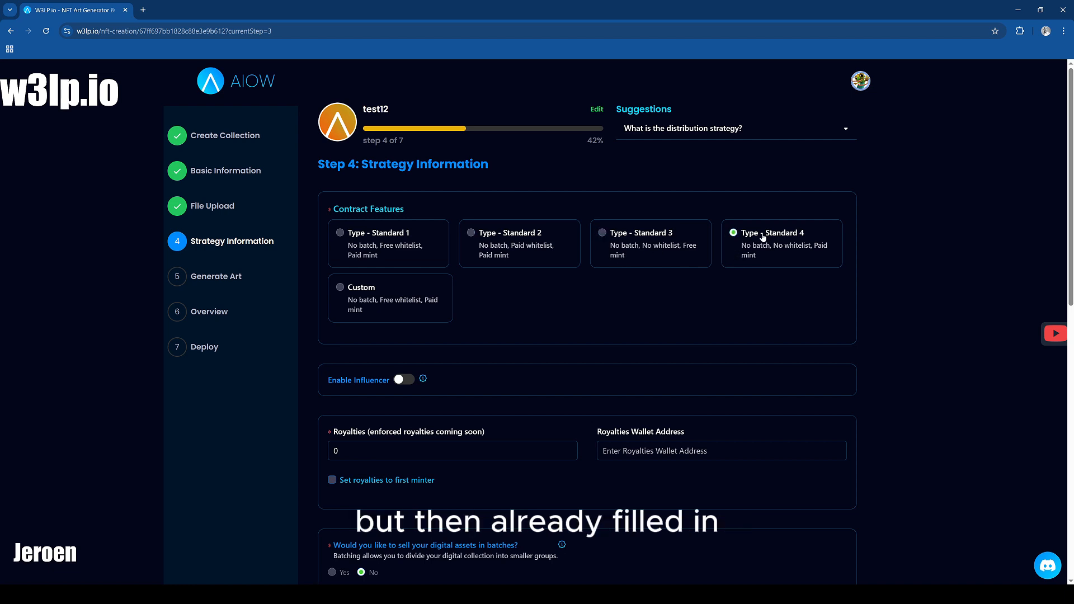
Choose the Custom contract features and review the influencer and royalties options
left_click(404, 294)
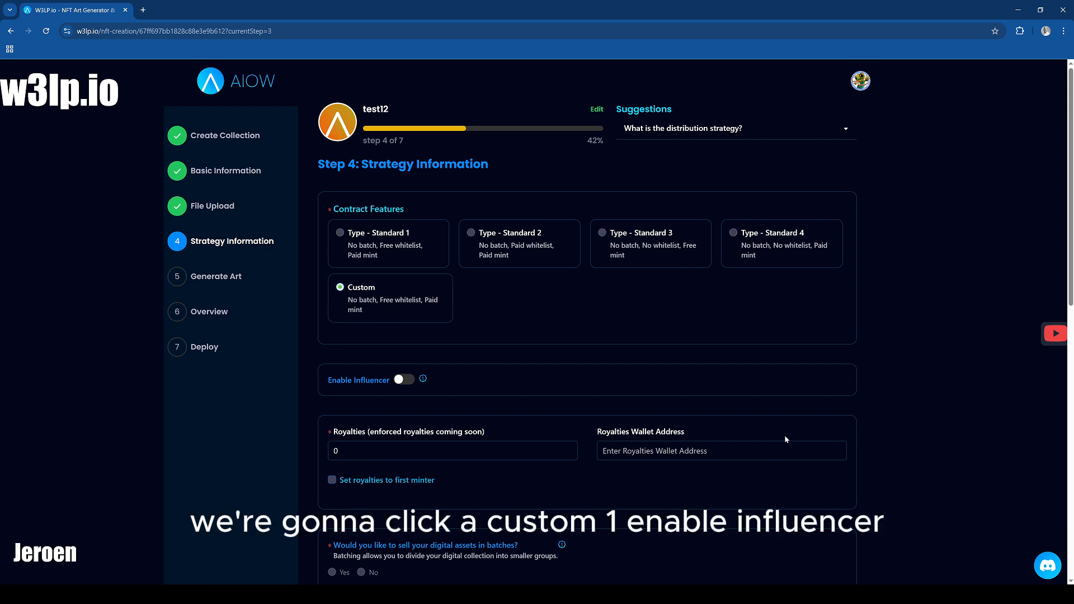
scroll(437, 383, "down", 3)
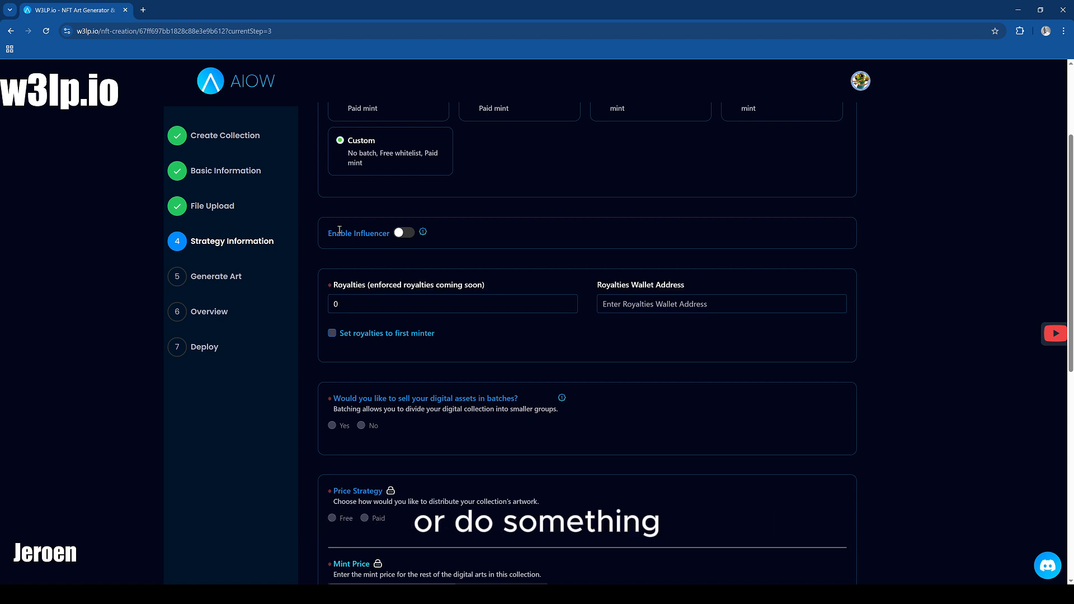
left_click(403, 235)
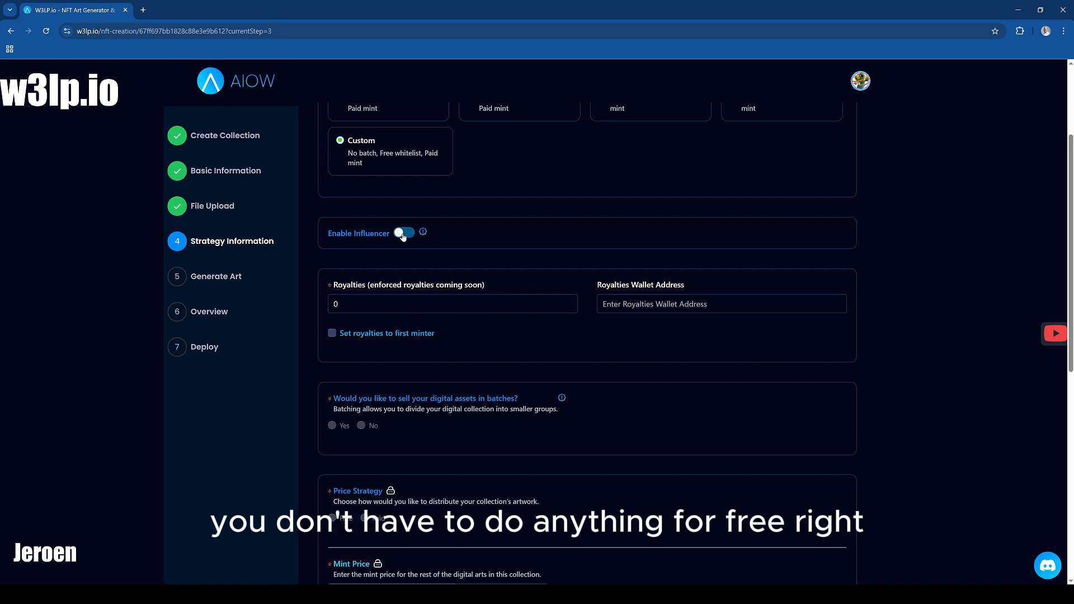
mouse_move(425, 235)
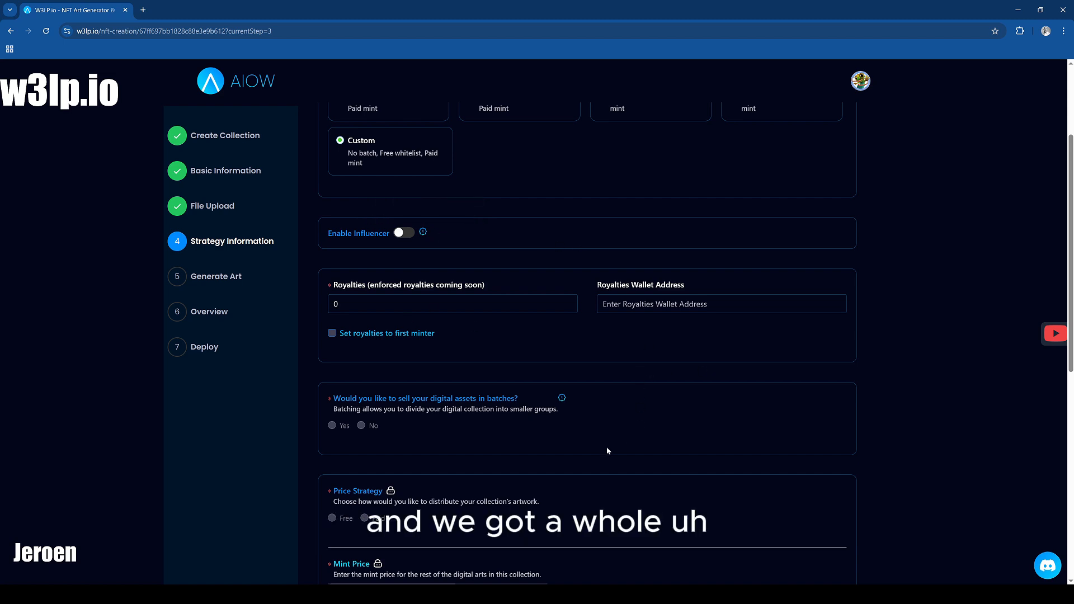
scroll(622, 453, "up", 1)
scroll(630, 450, "down", 1)
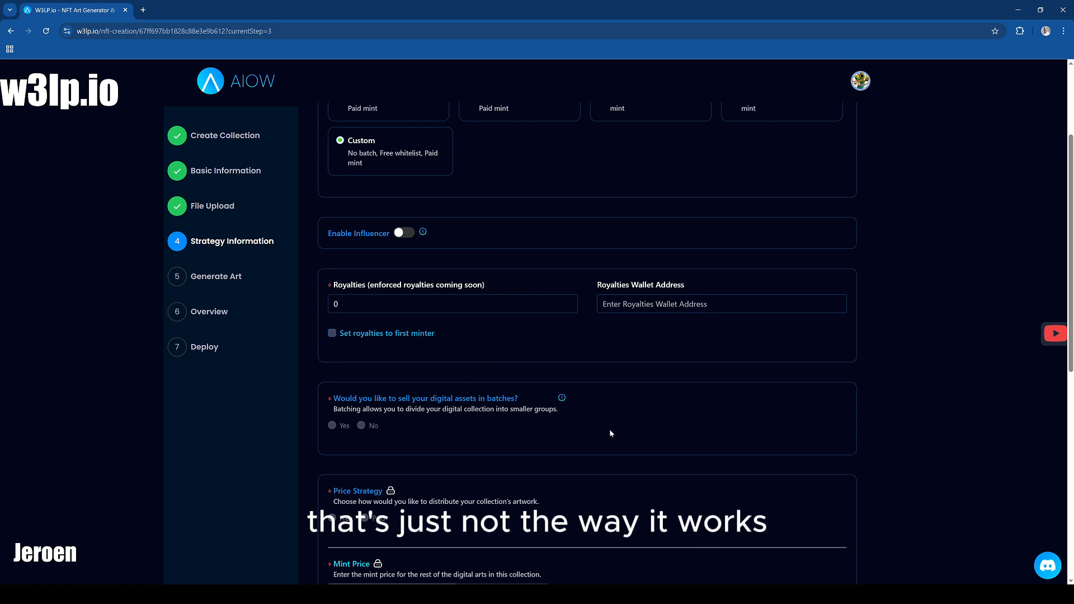
scroll(512, 415, "down", 1)
scroll(510, 442, "up", 2)
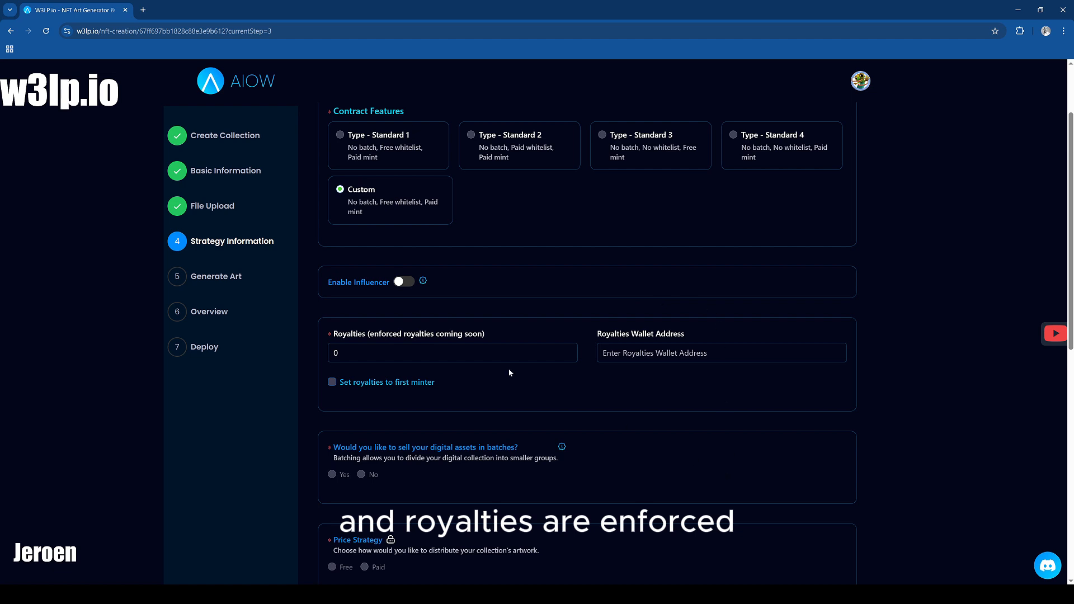
scroll(571, 431, "down", 1)
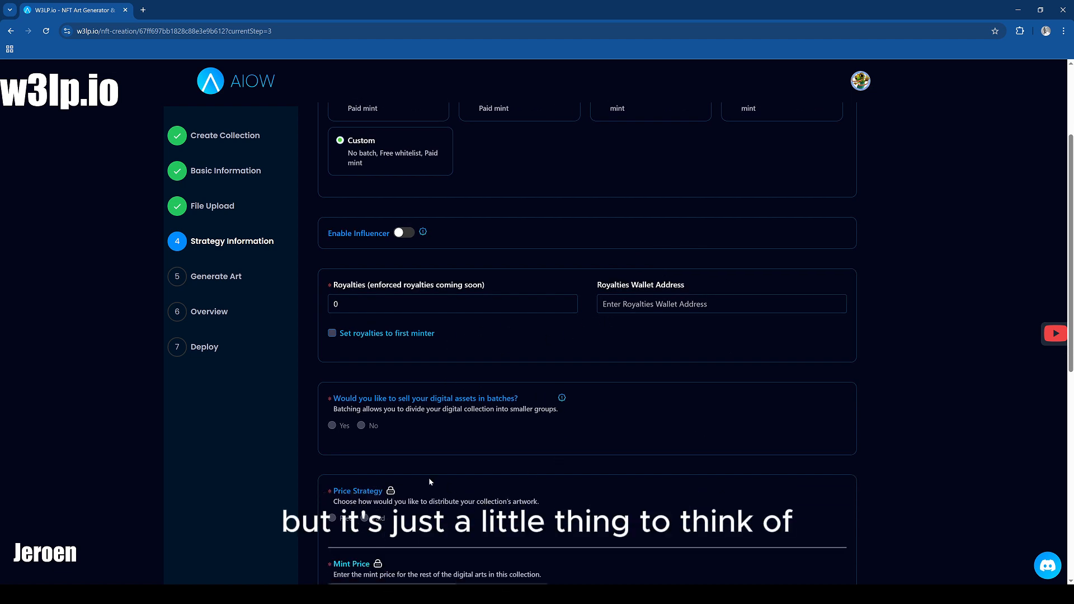
mouse_move(375, 337)
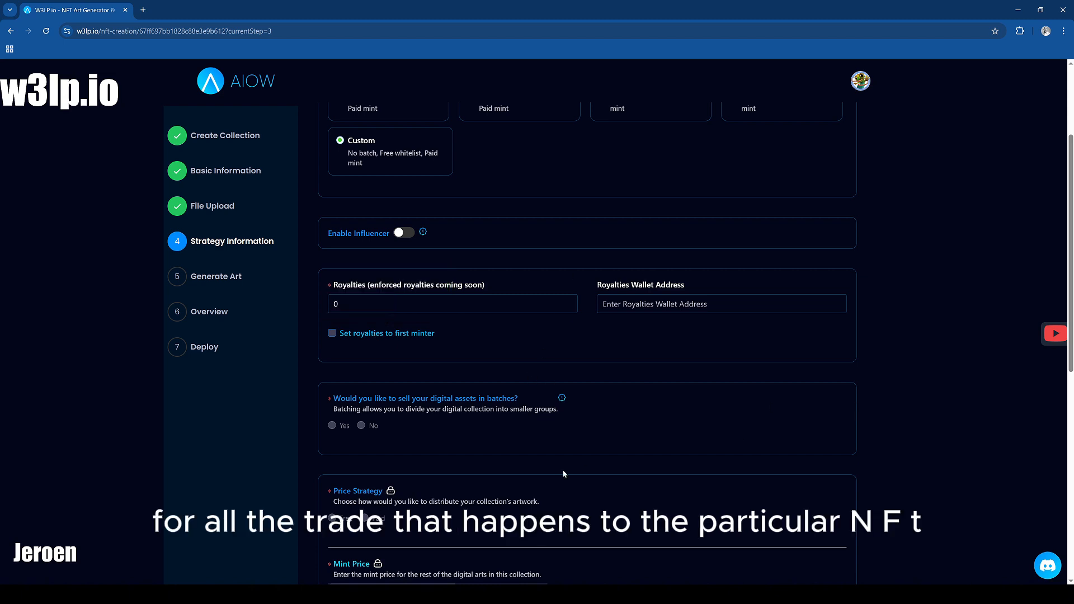
Choose not to sell the assets in batches, and make the price strategy Paid with a mint price of 20 APE
scroll(578, 474, "down", 2)
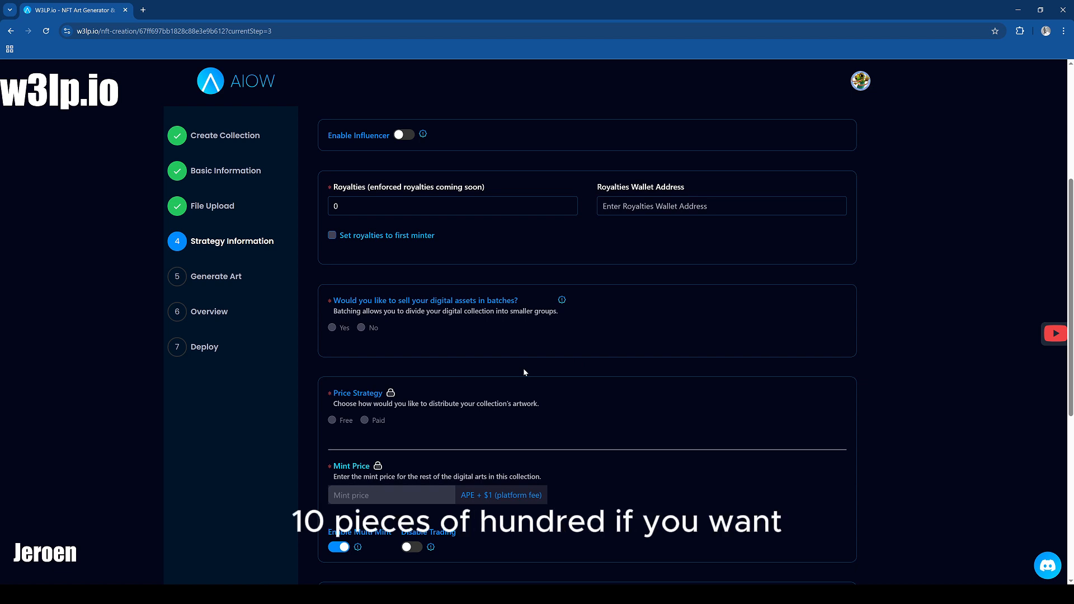
left_click(360, 328)
scroll(608, 444, "down", 2)
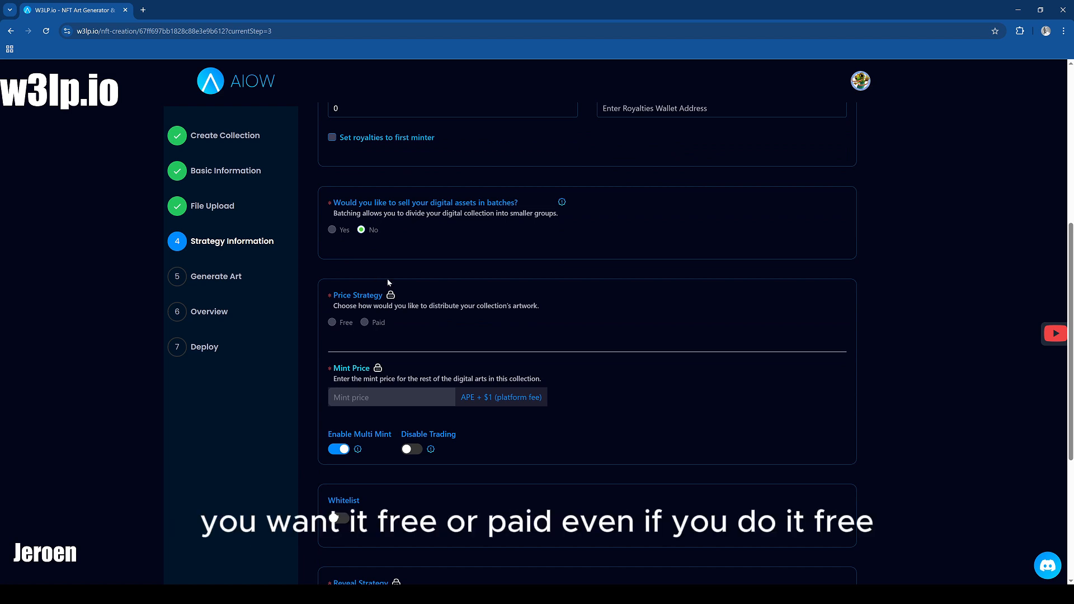
left_click(331, 323)
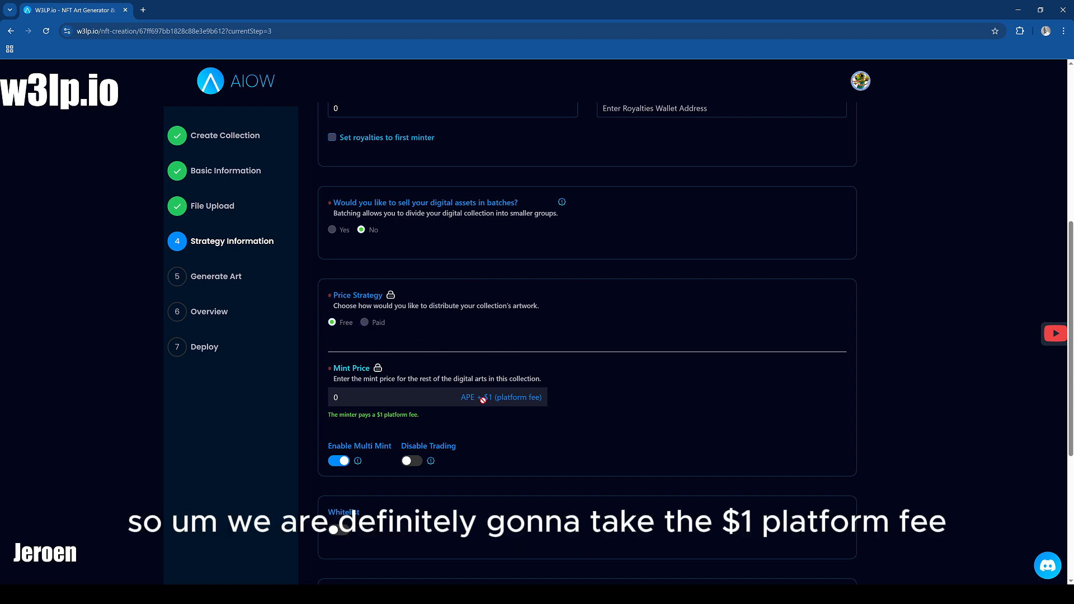
left_click(365, 322)
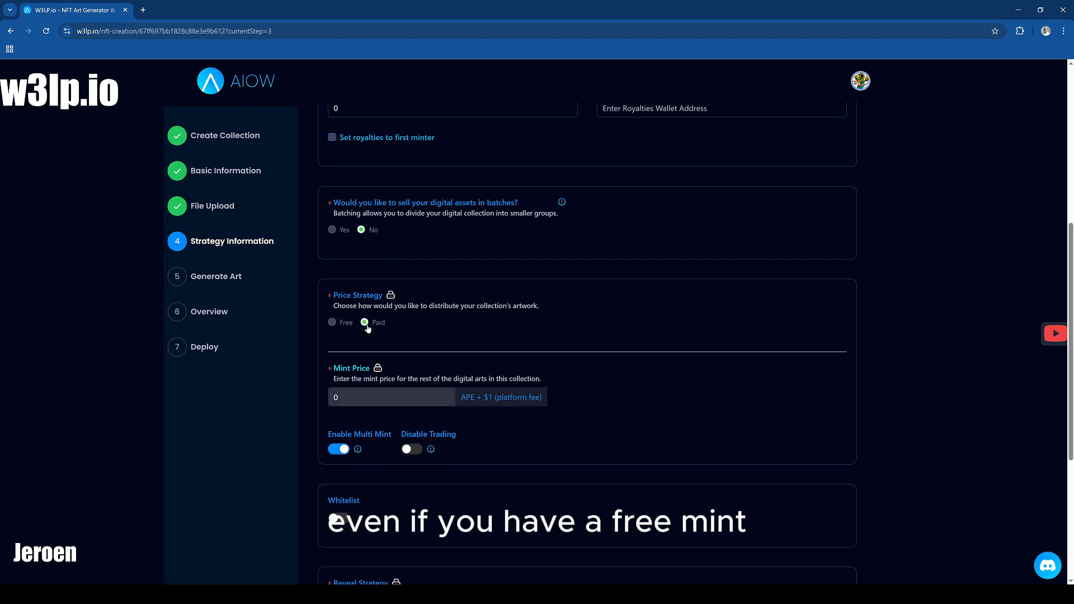
type("20")
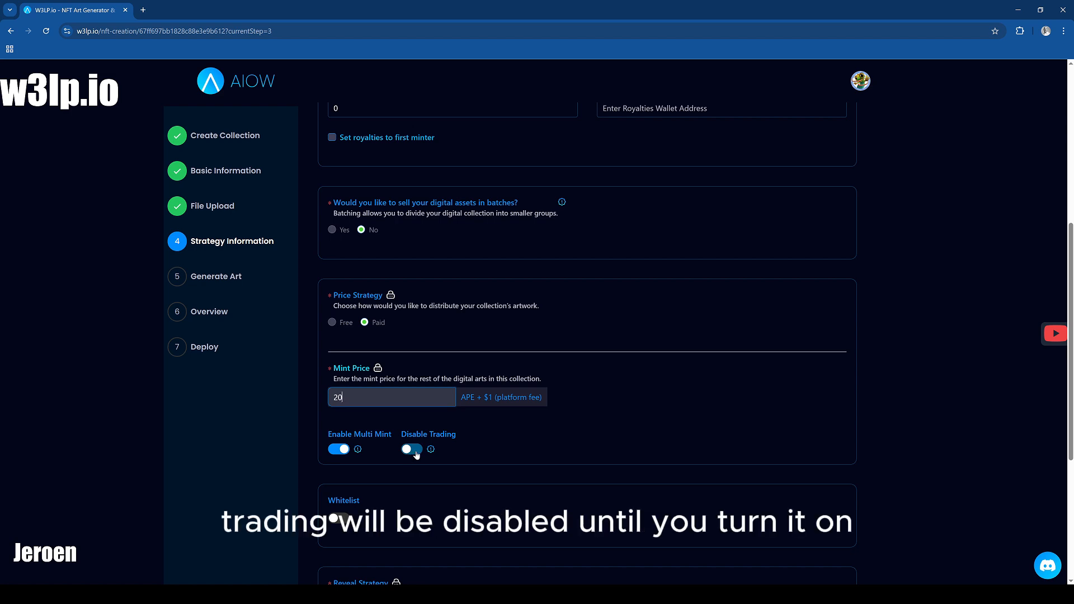
Enable the whitelist and set its phase title to gtd, whitelist price to 15 APE and mint per wallet to 1
scroll(638, 440, "down", 5)
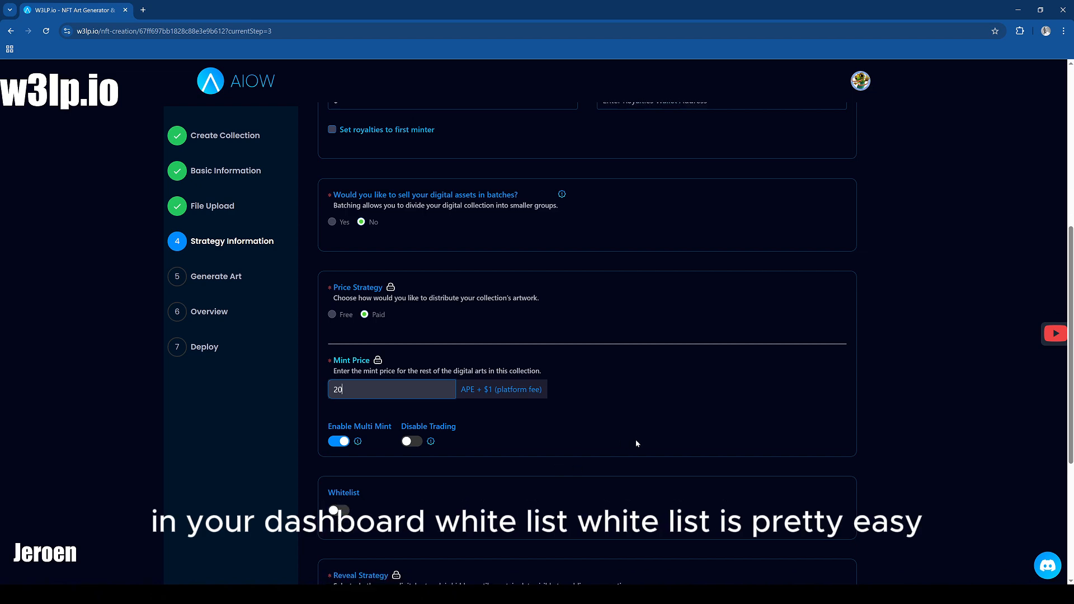
left_click(338, 274)
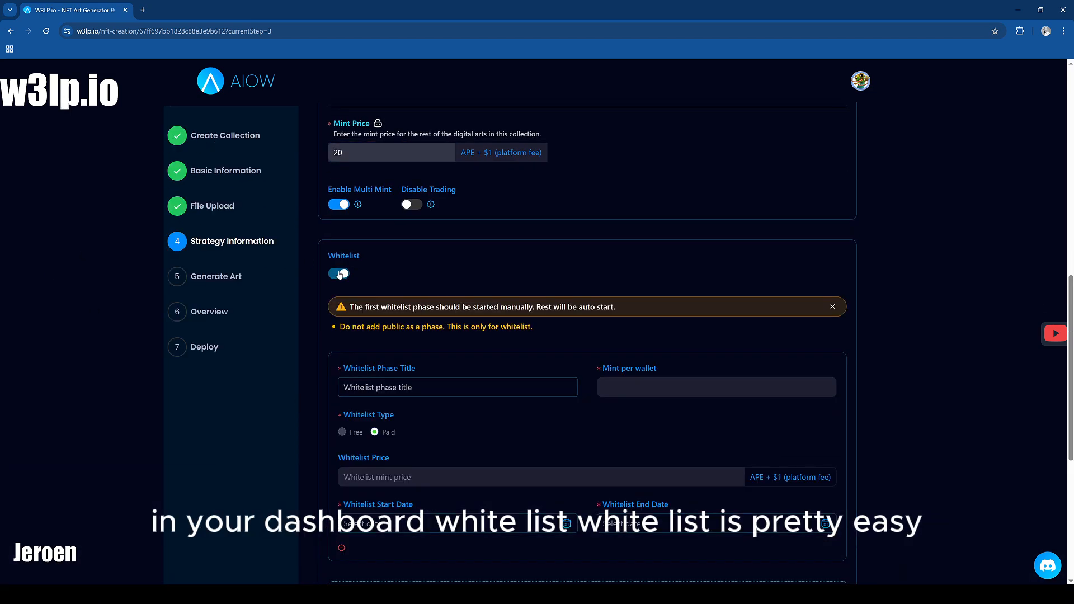
left_click(460, 391)
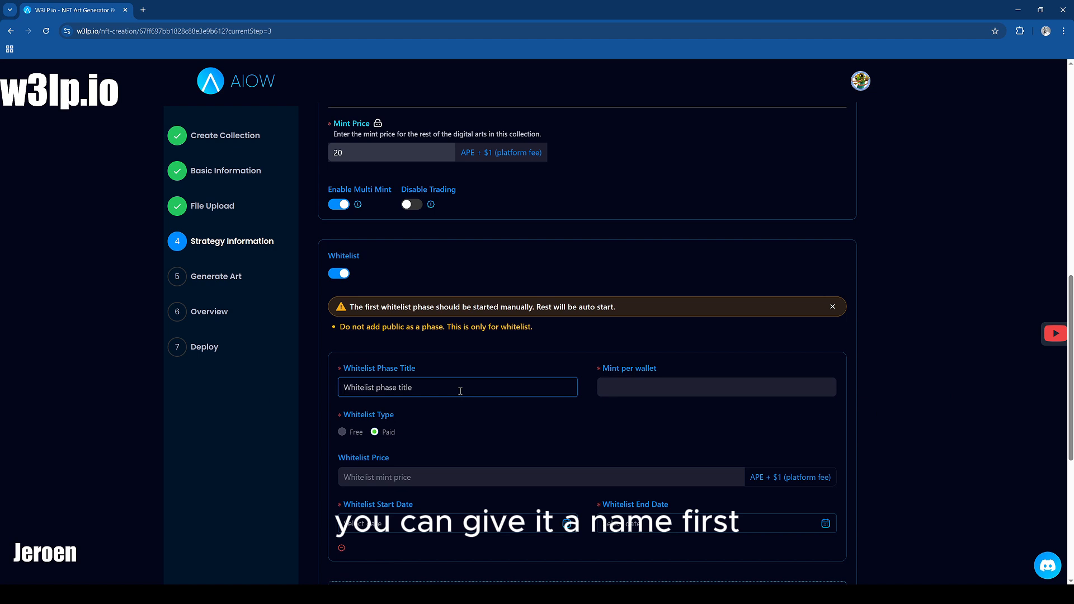
type("gtd")
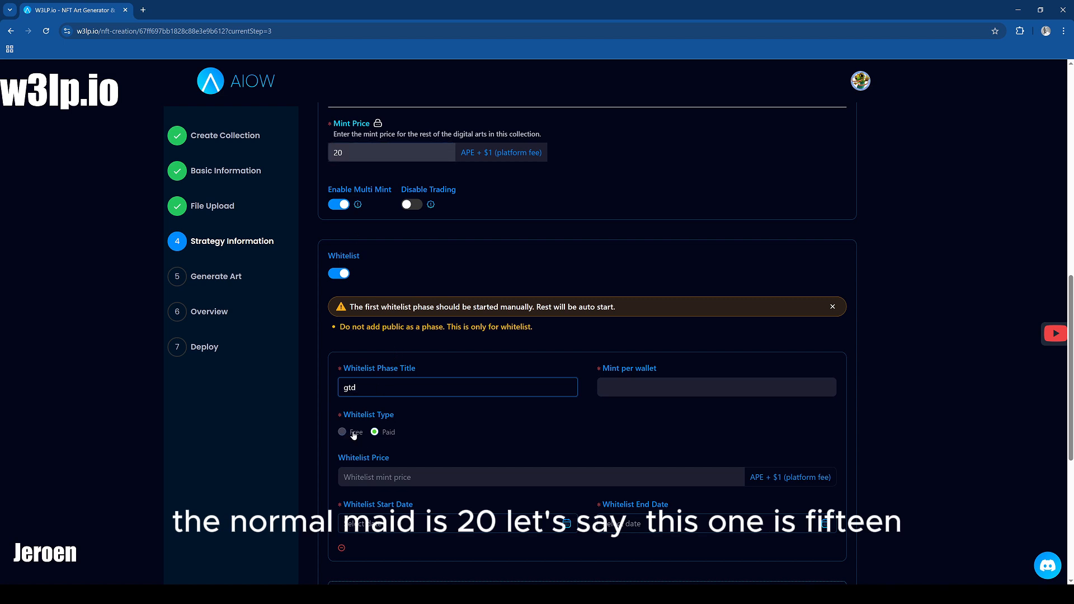
left_click(377, 480)
type("15")
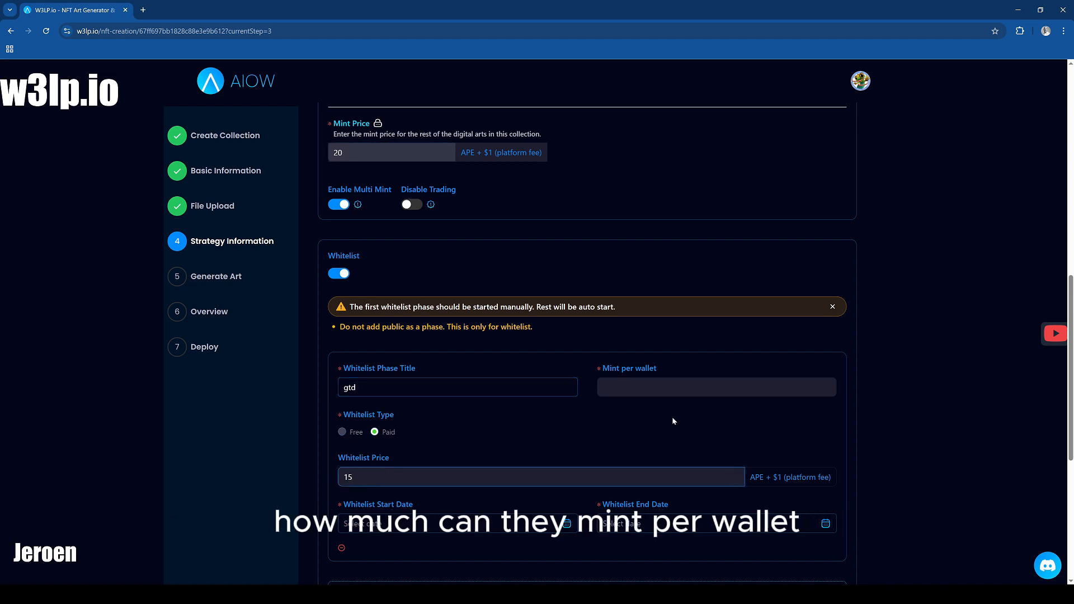
left_click(644, 387)
type("1")
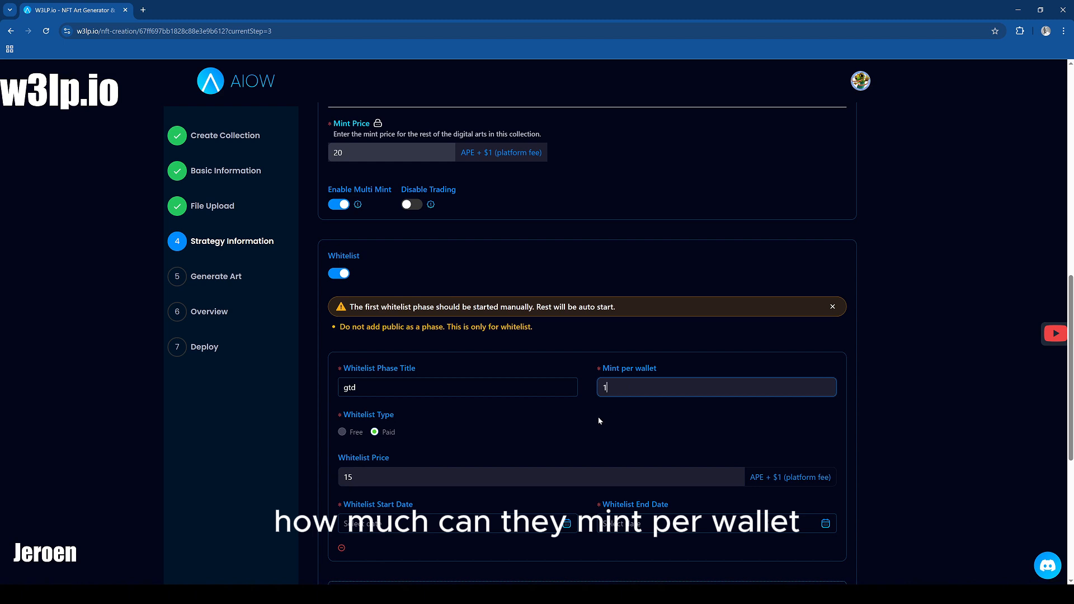
Set the gtd whitelist phase to start on 2025-04-17 at 05:00:00 and end the same day at 06:00:00
scroll(559, 431, "down", 3)
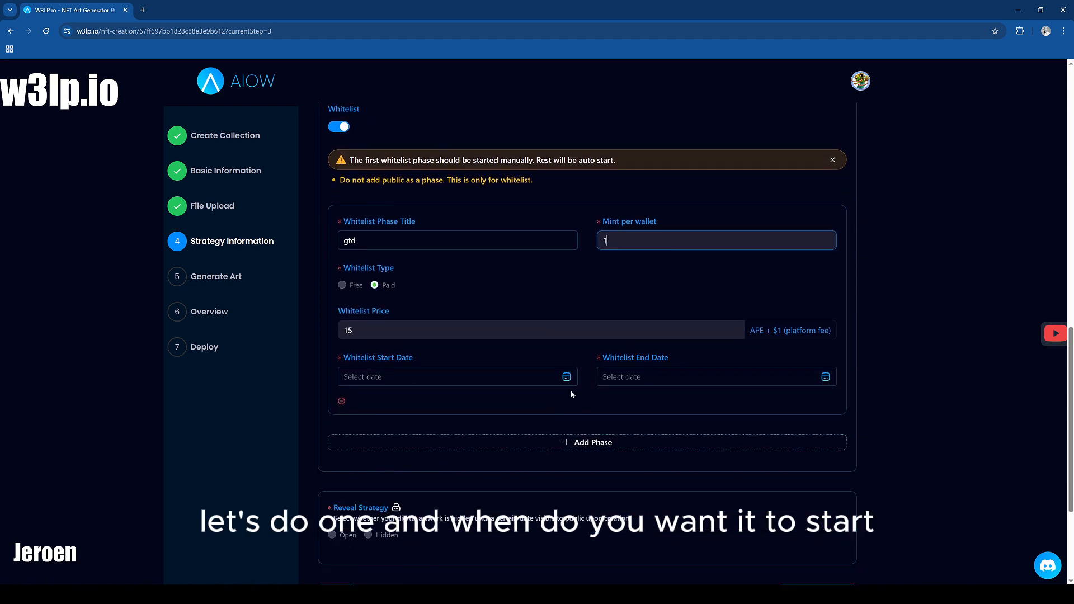
left_click(566, 377)
left_click(427, 474)
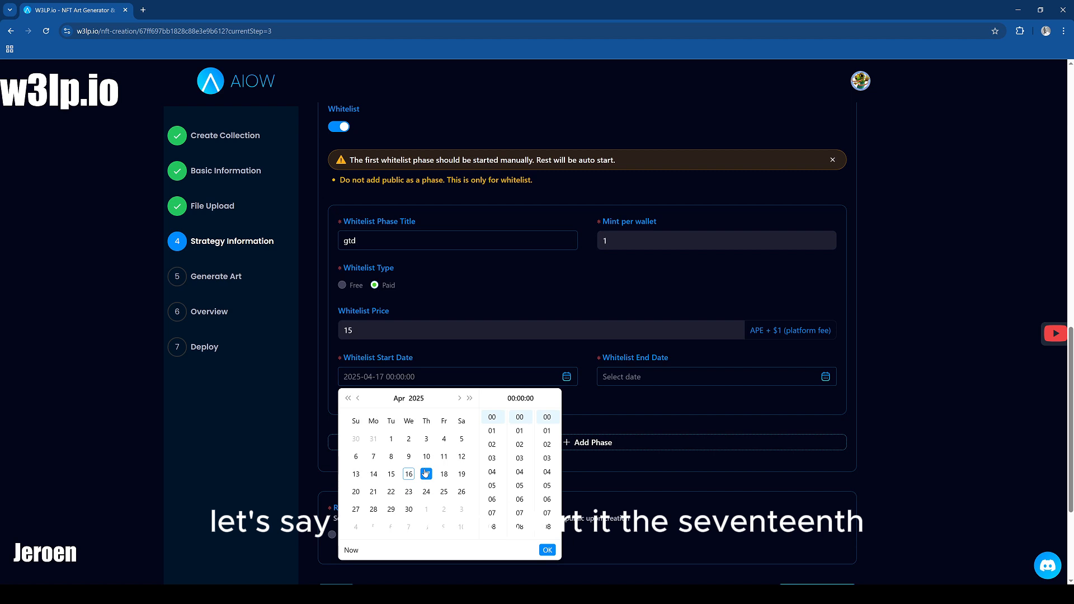
left_click(493, 489)
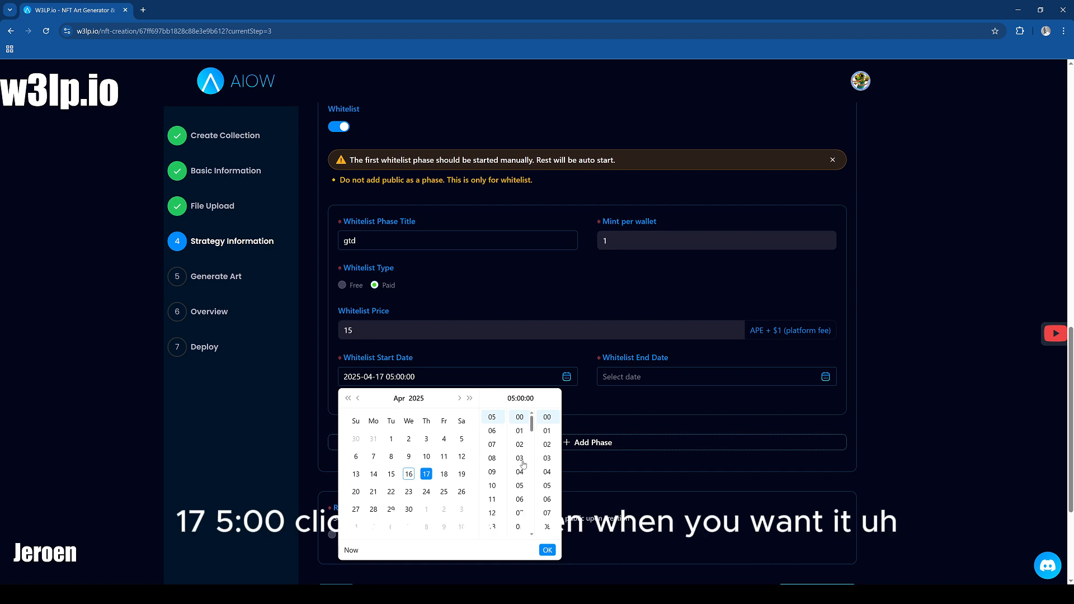
left_click(548, 551)
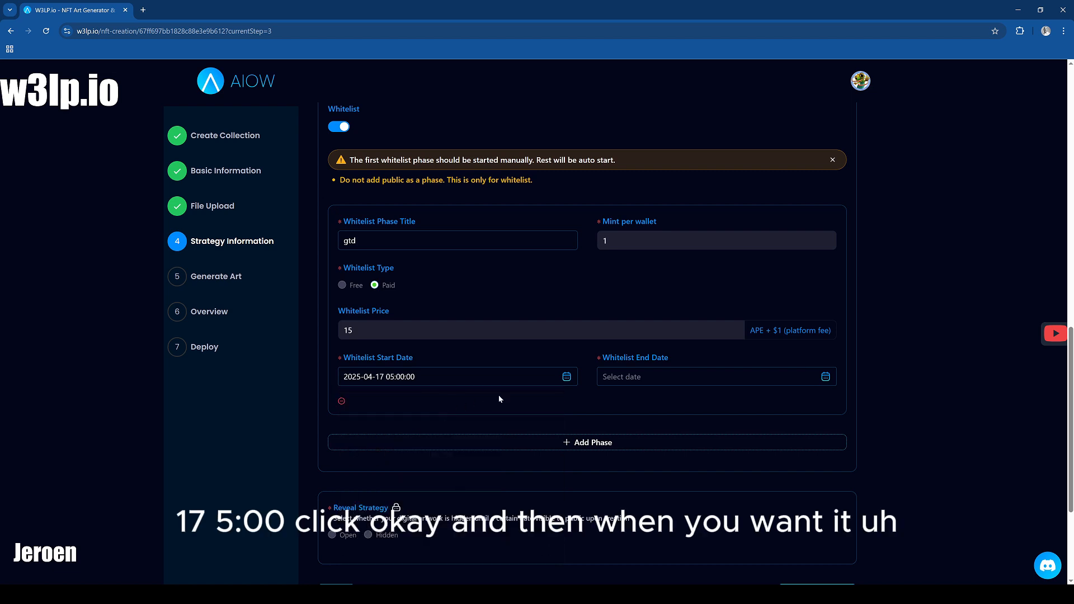
left_click(826, 376)
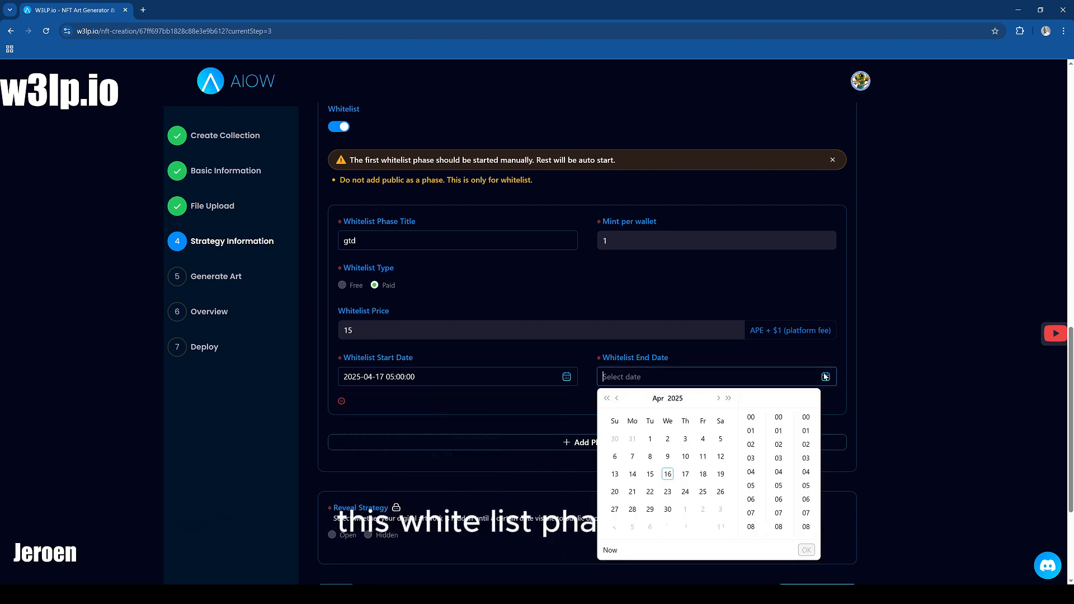
left_click(685, 474)
left_click(751, 499)
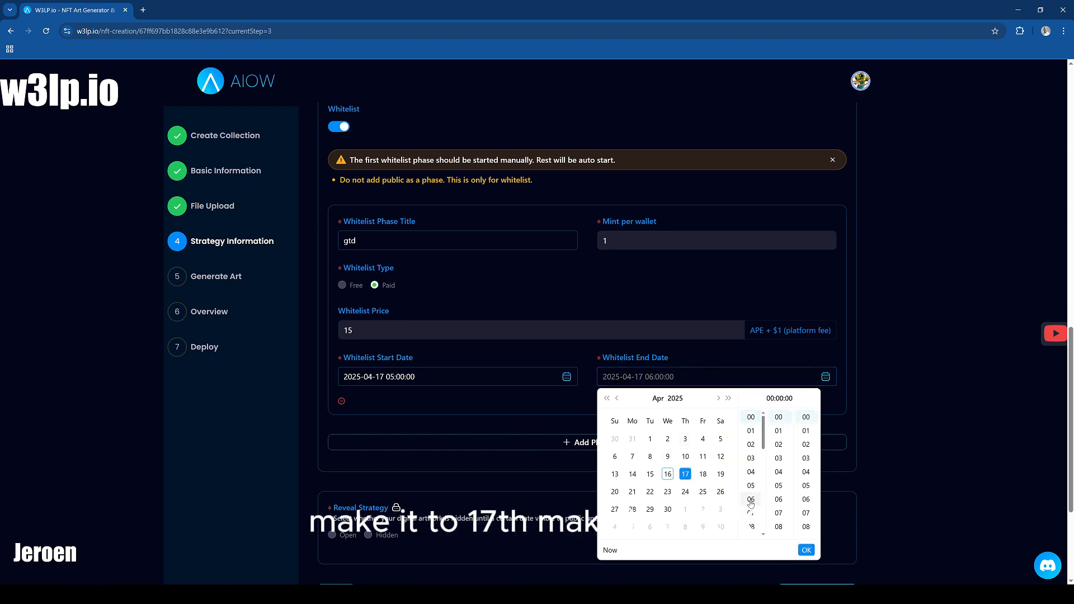
left_click(807, 550)
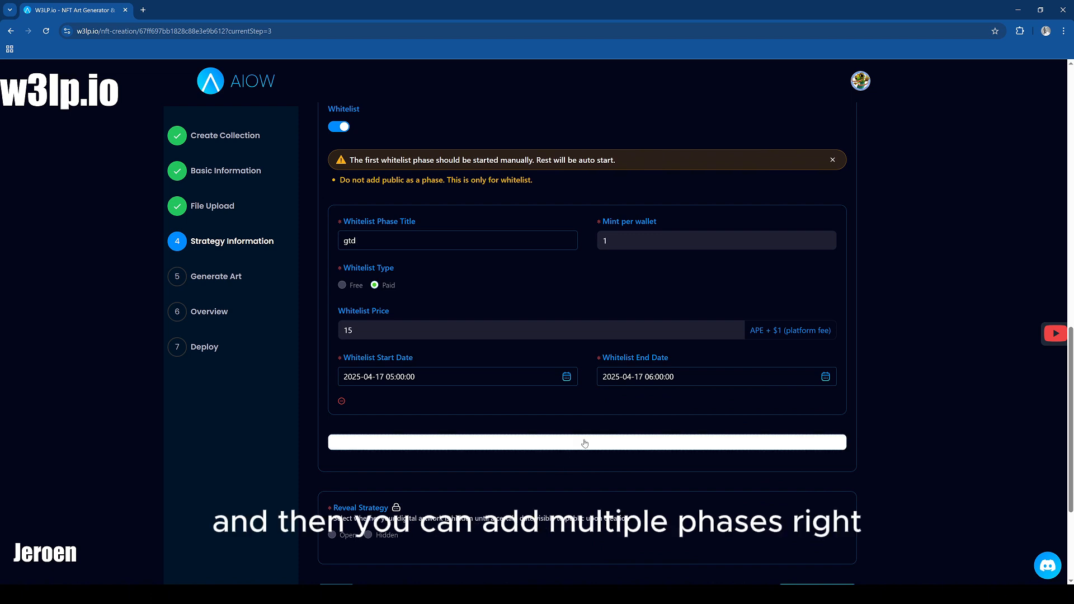
Set the reveal strategy to Open, and save the strategy information to continue to art generation
scroll(596, 529, "down", 2)
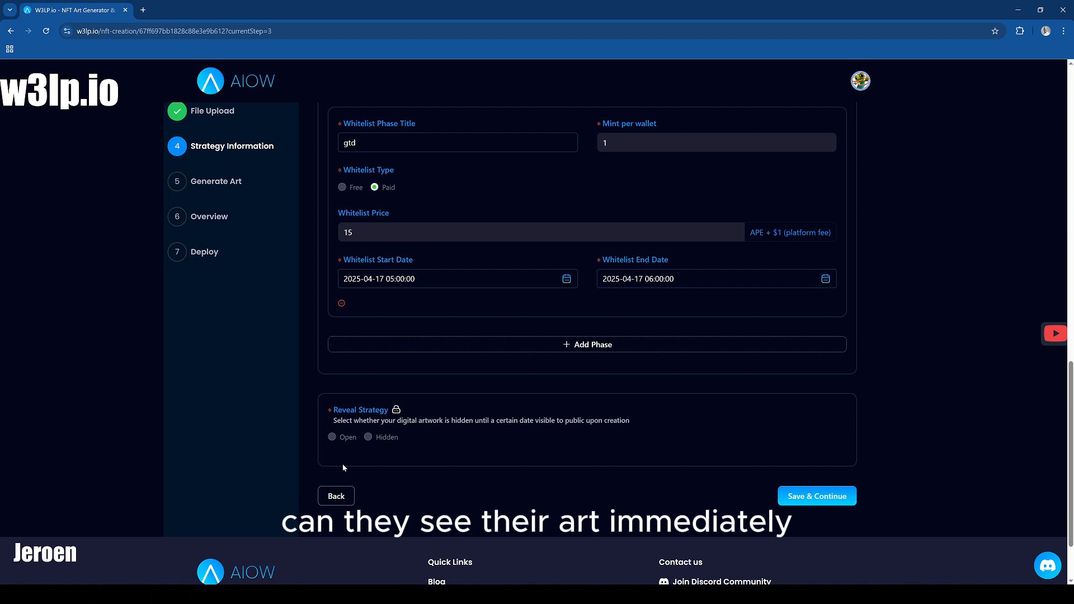
left_click(332, 437)
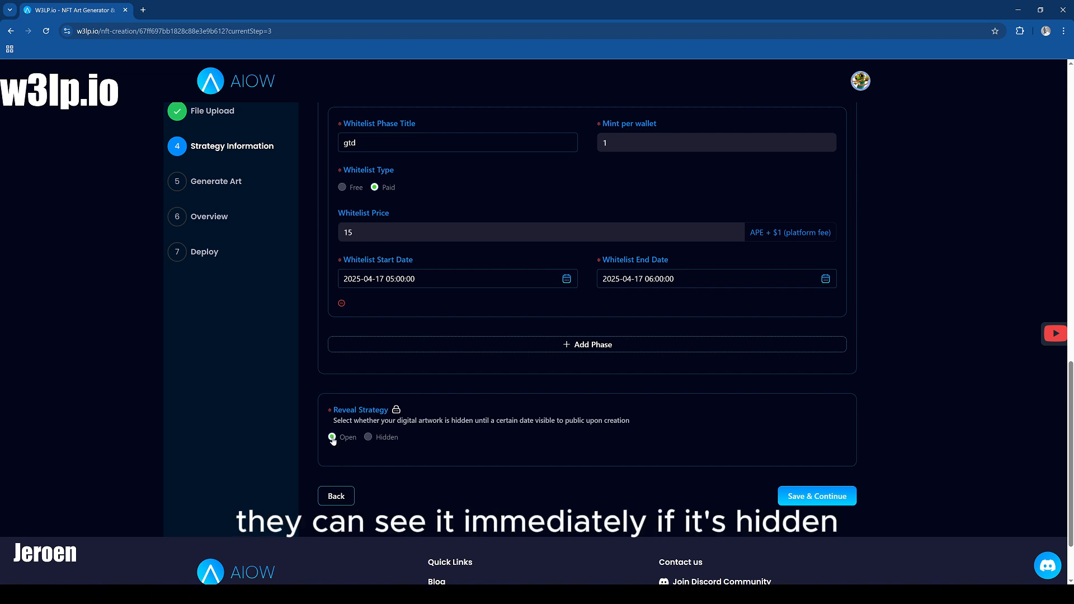
left_click(368, 437)
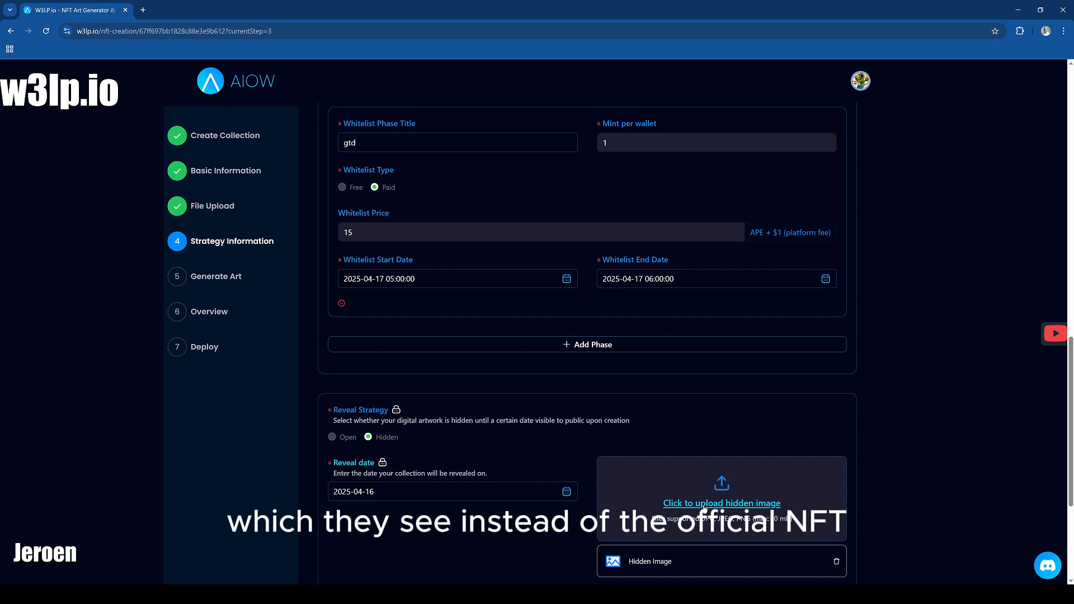
left_click(339, 437)
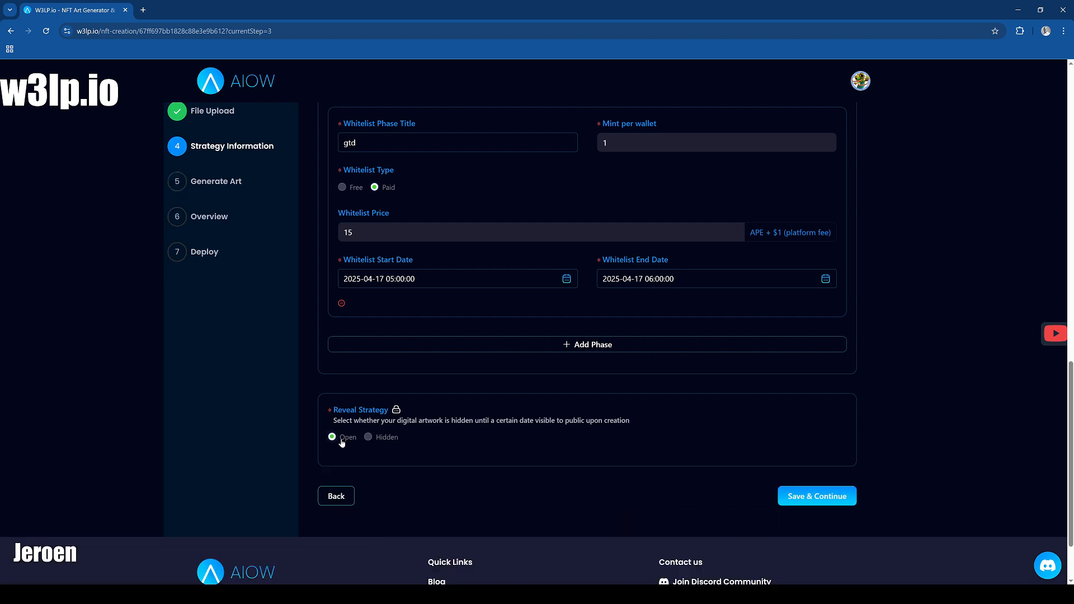
scroll(603, 496, "down", 2)
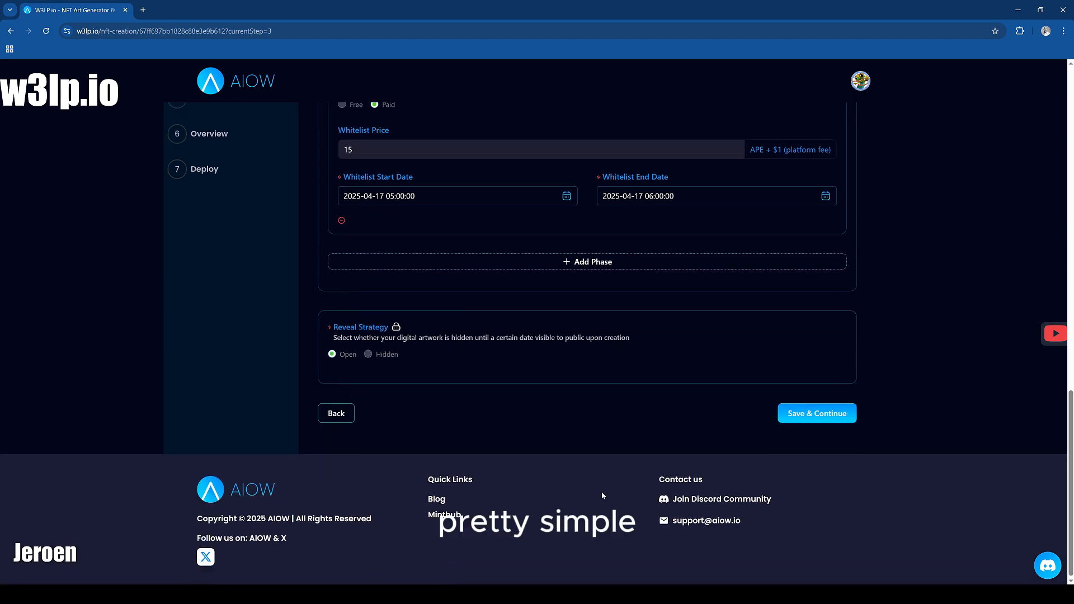
left_click(786, 418)
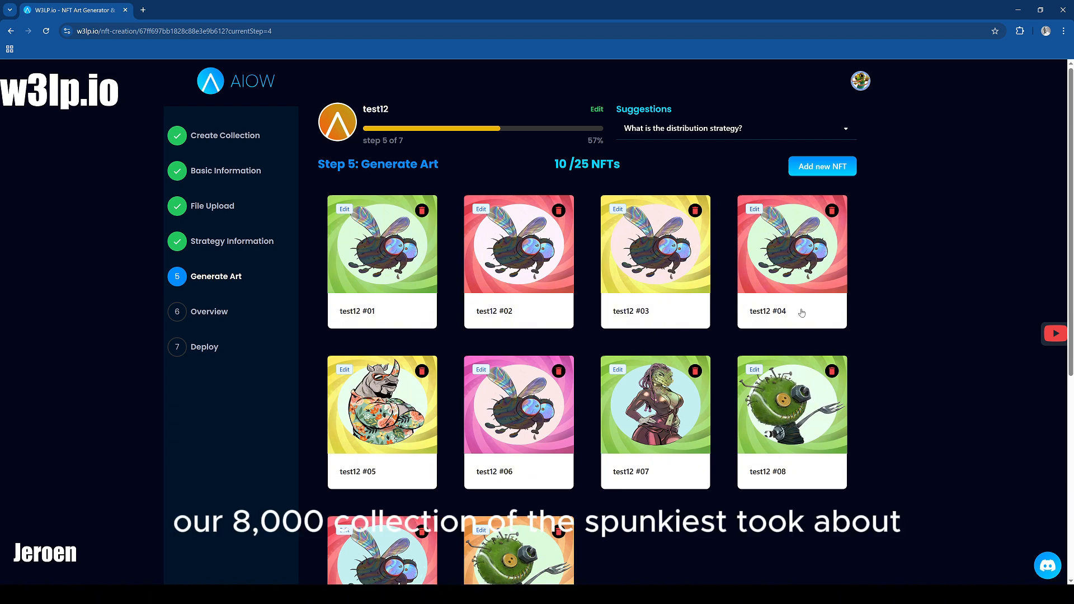
Load the remaining generated NFTs of the test12 collection and check the artwork of all 25 for overlapping layers
scroll(979, 386, "down", 2)
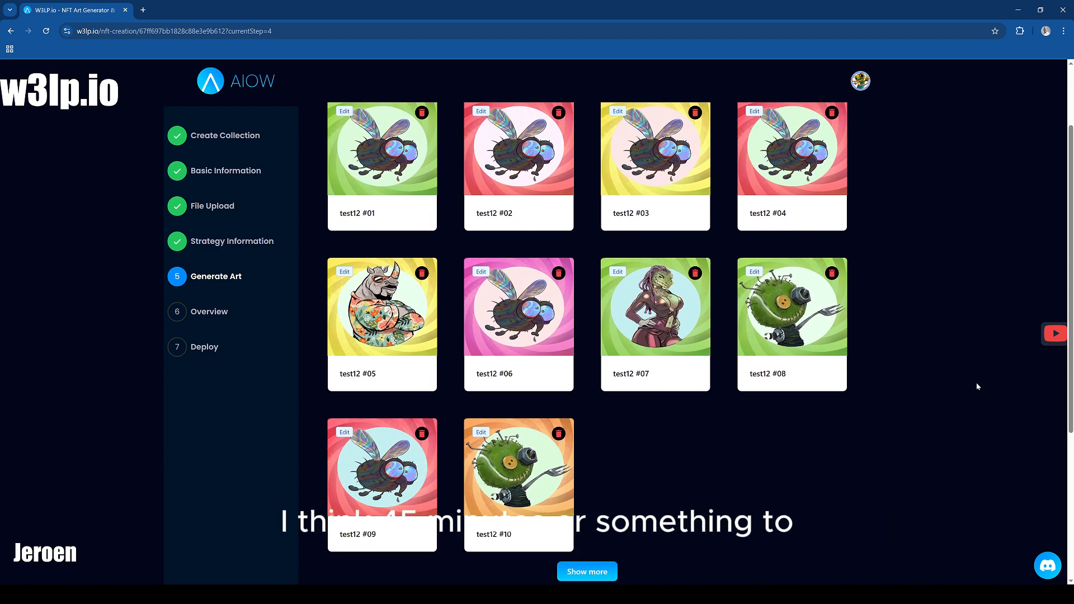
scroll(874, 443, "down", 1)
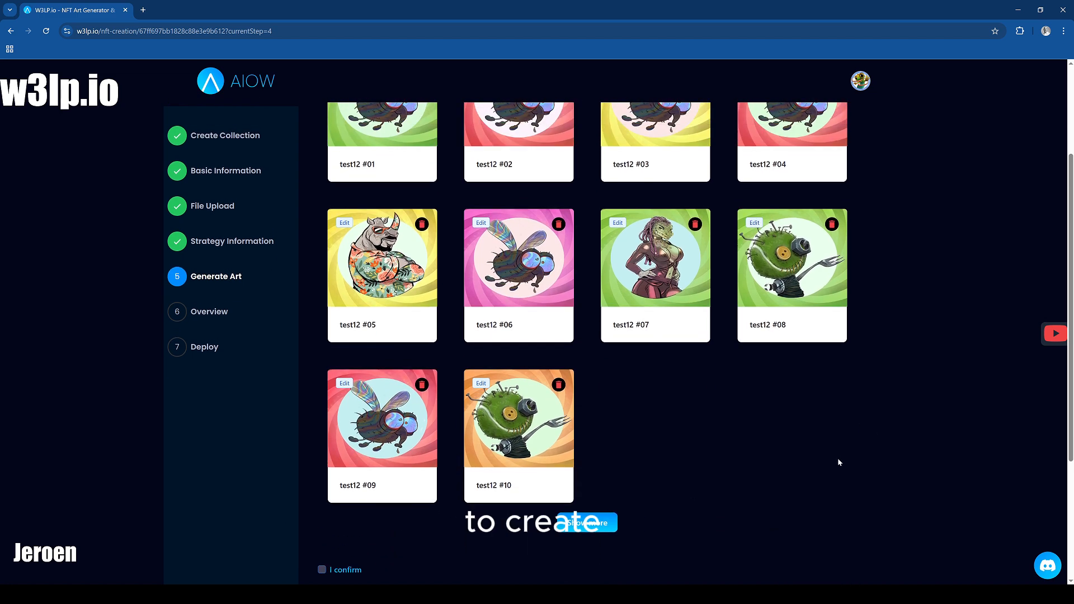
scroll(739, 467, "up", 3)
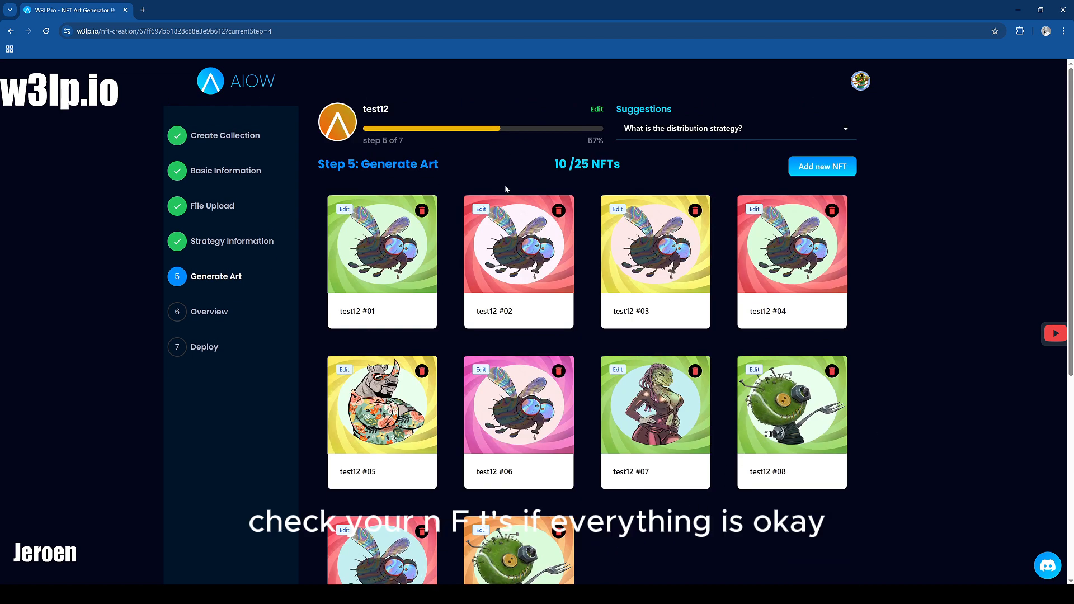
scroll(503, 364, "down", 3)
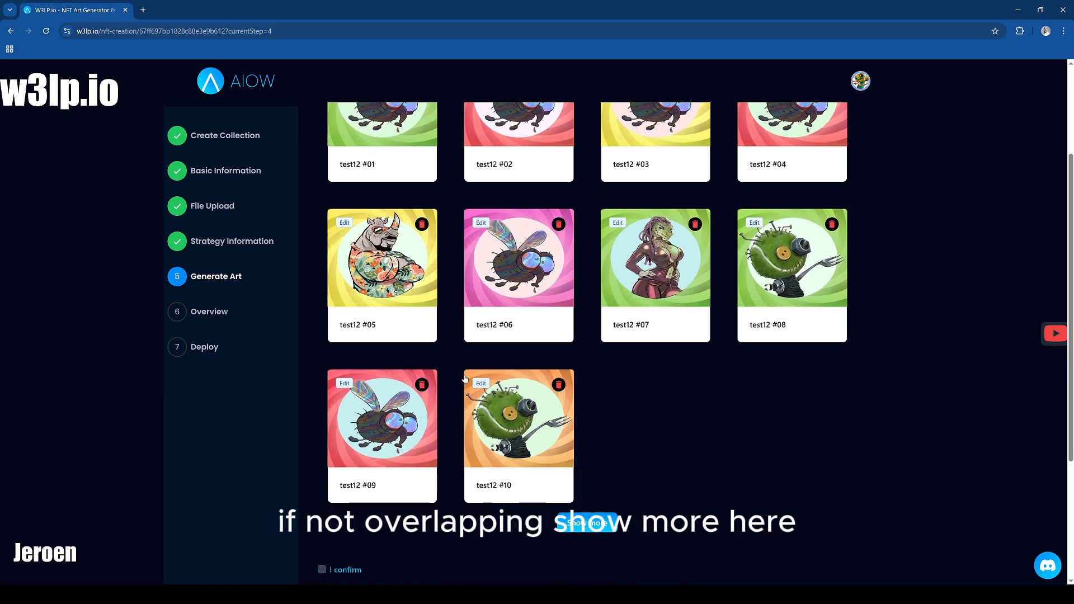
left_click(603, 530)
scroll(969, 473, "down", 8)
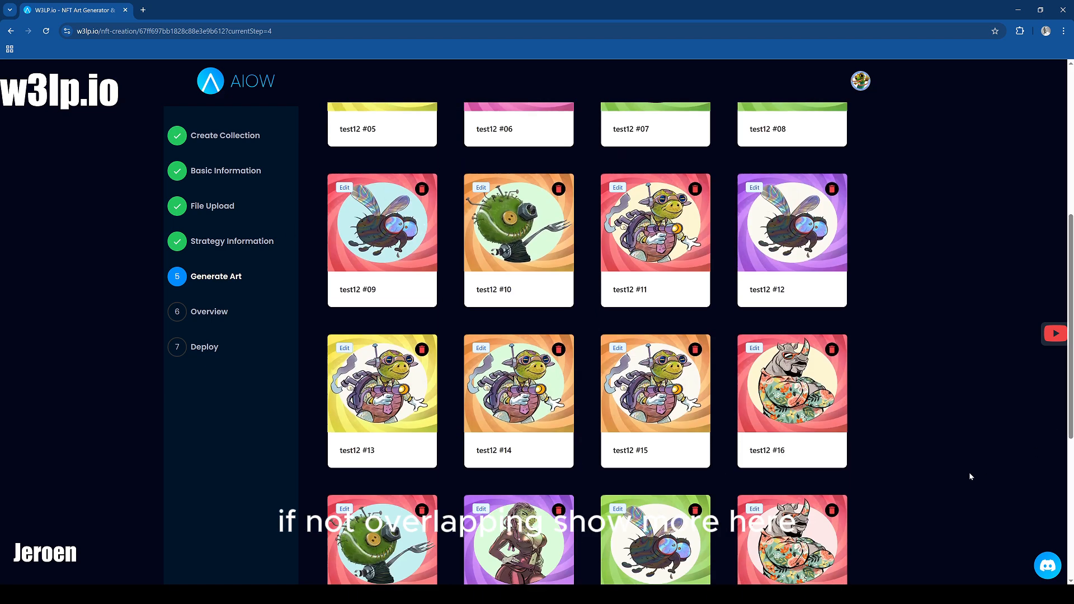
left_click(608, 458)
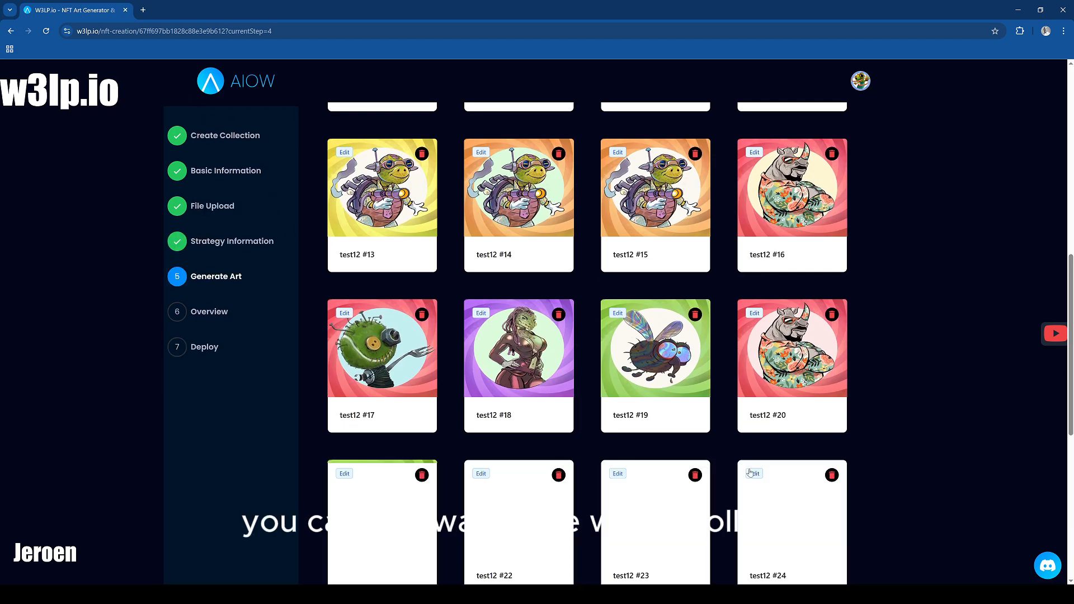
scroll(827, 455, "down", 4)
Reorder the generated art by moving test12 #07 to the second place, directly after test12 #01
scroll(827, 454, "up", 5)
scroll(474, 410, "up", 8)
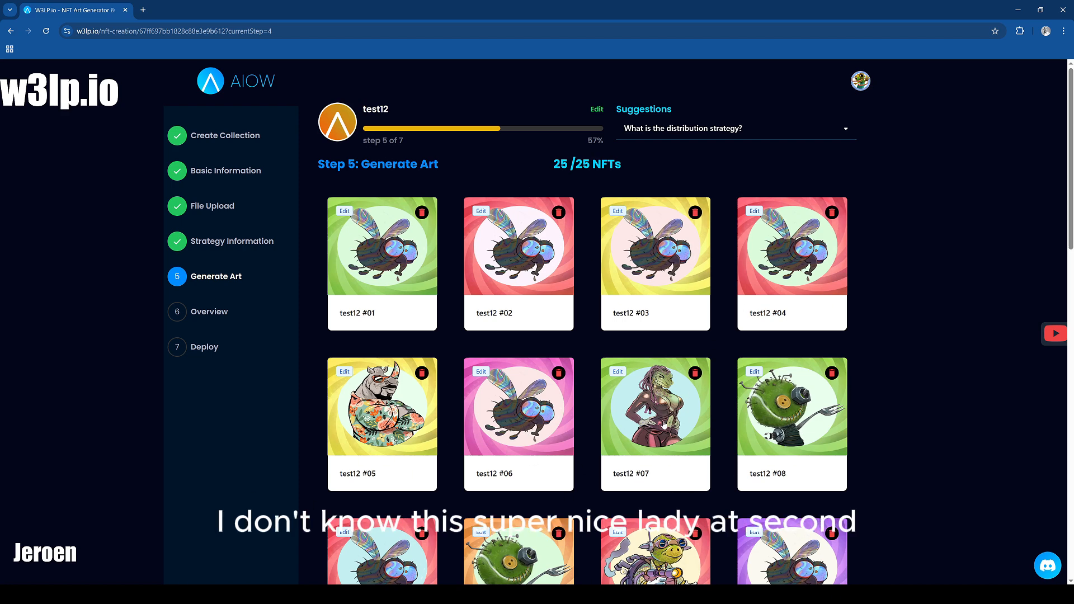
left_click_drag(664, 424, 533, 277)
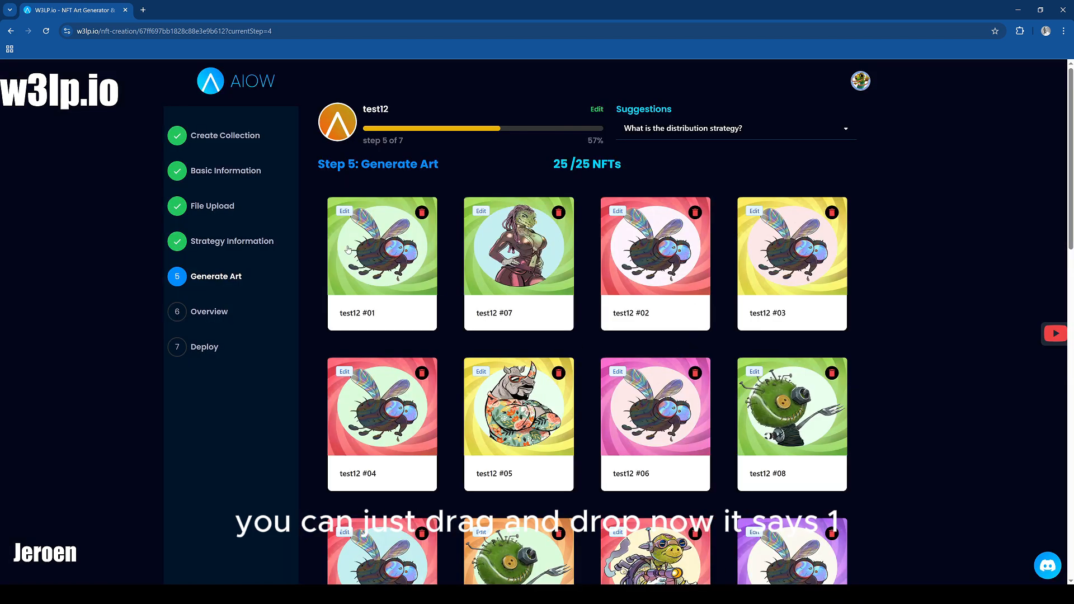
Confirm the generated art and save it to continue to the collection overview
scroll(529, 257, "down", 15)
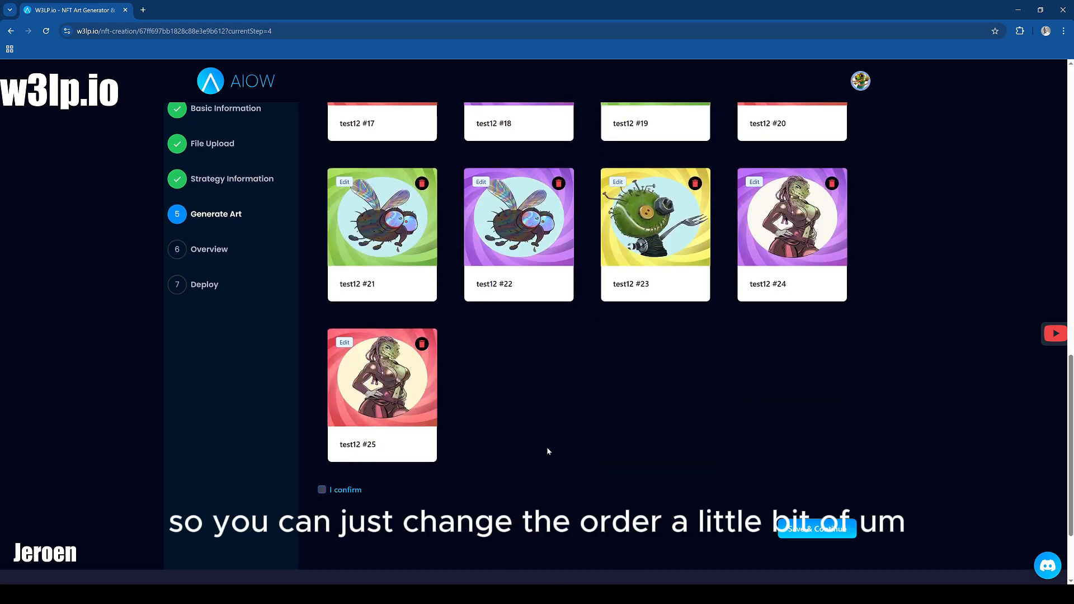
left_click(329, 493)
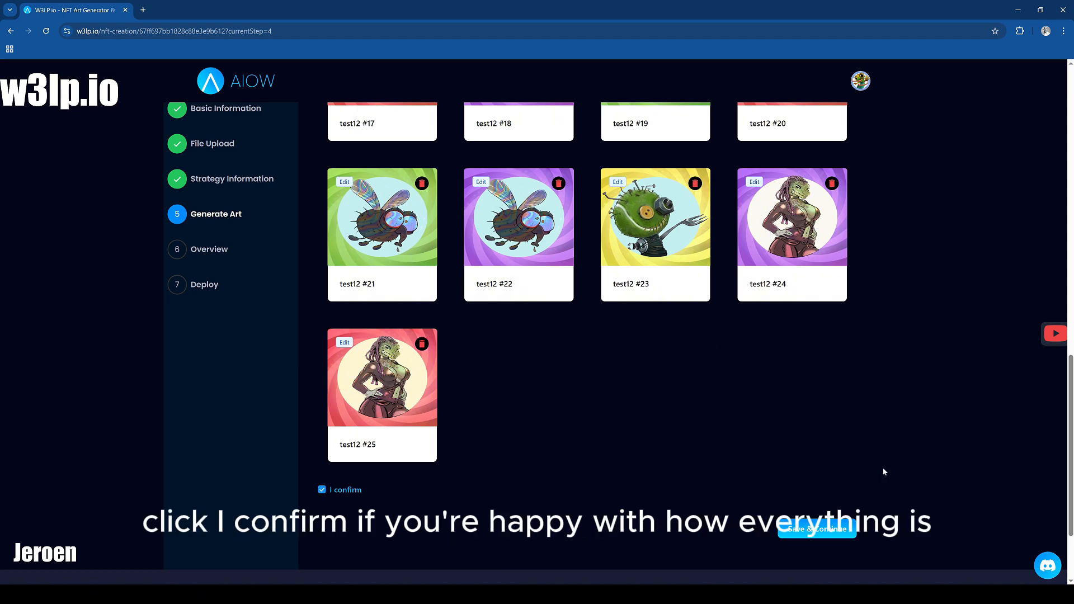
left_click(832, 526)
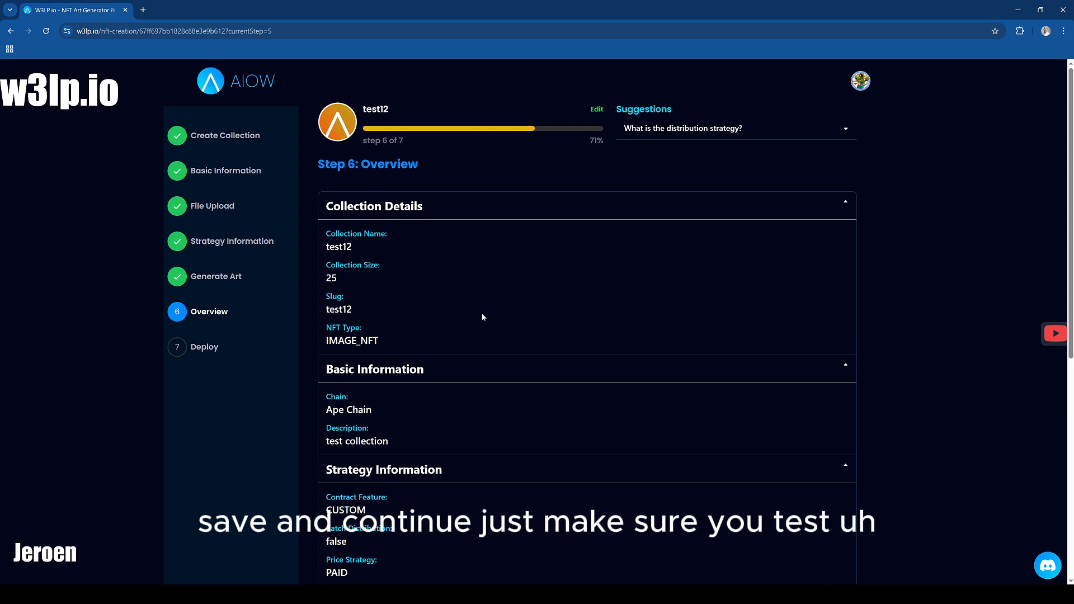
Review and save the collection overview, and connect the MetaMask wallet for deployment
scroll(358, 263, "down", 6)
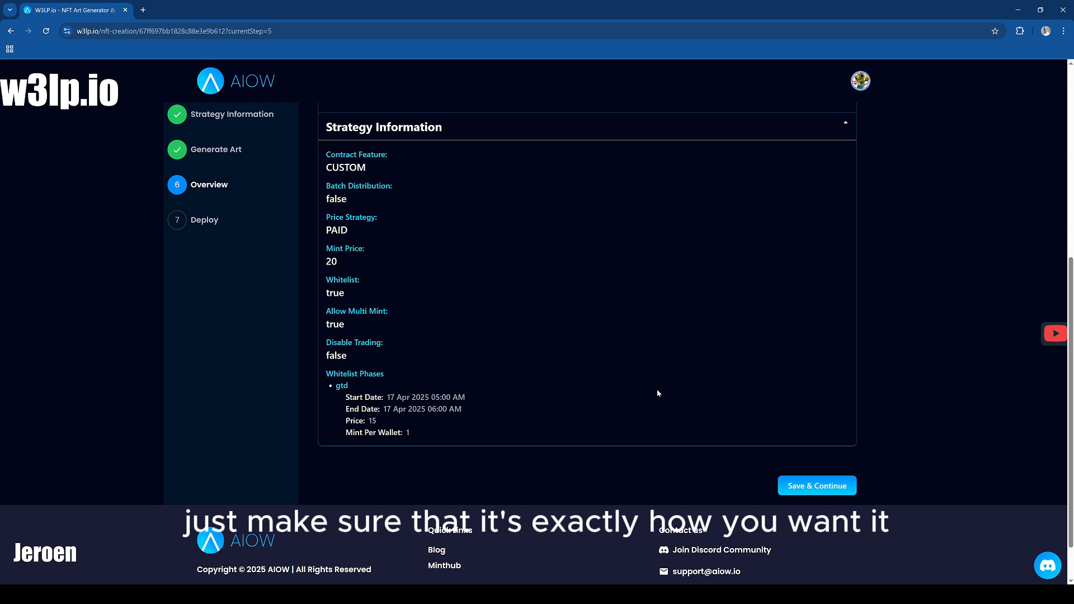
left_click(810, 486)
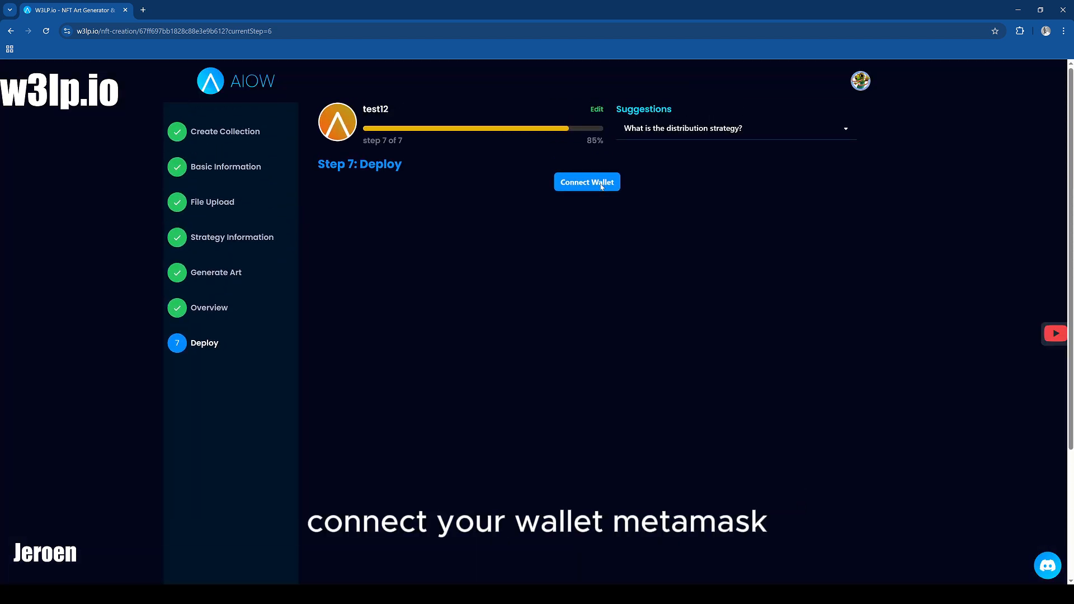
left_click(602, 187)
left_click(515, 275)
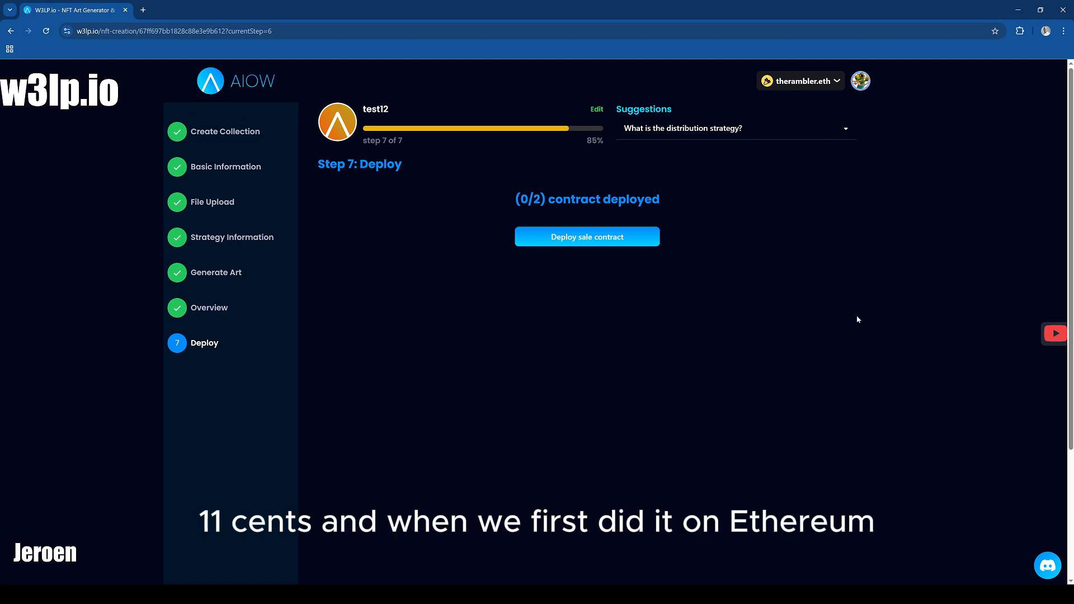
Deploy the sale contract and the main contract, declining to assign ownership of either to a different wallet address
left_click(620, 235)
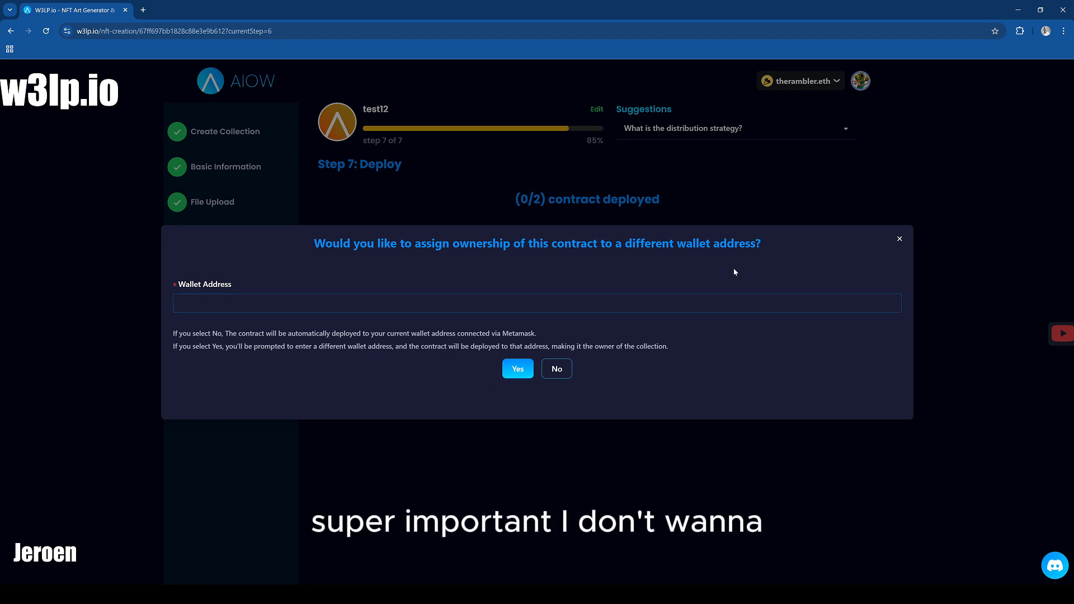
left_click(557, 374)
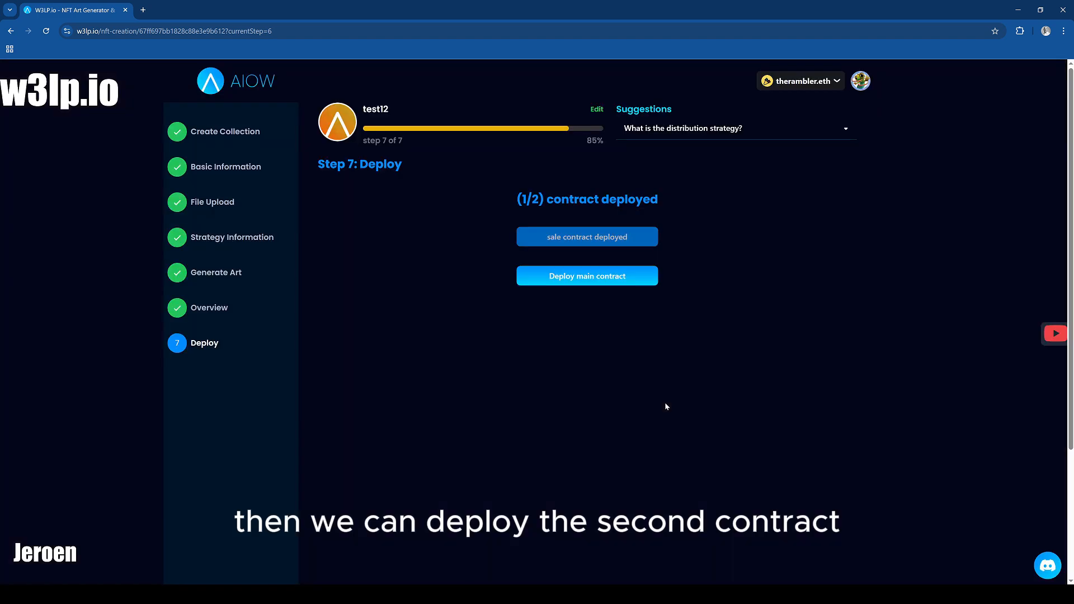
left_click(588, 277)
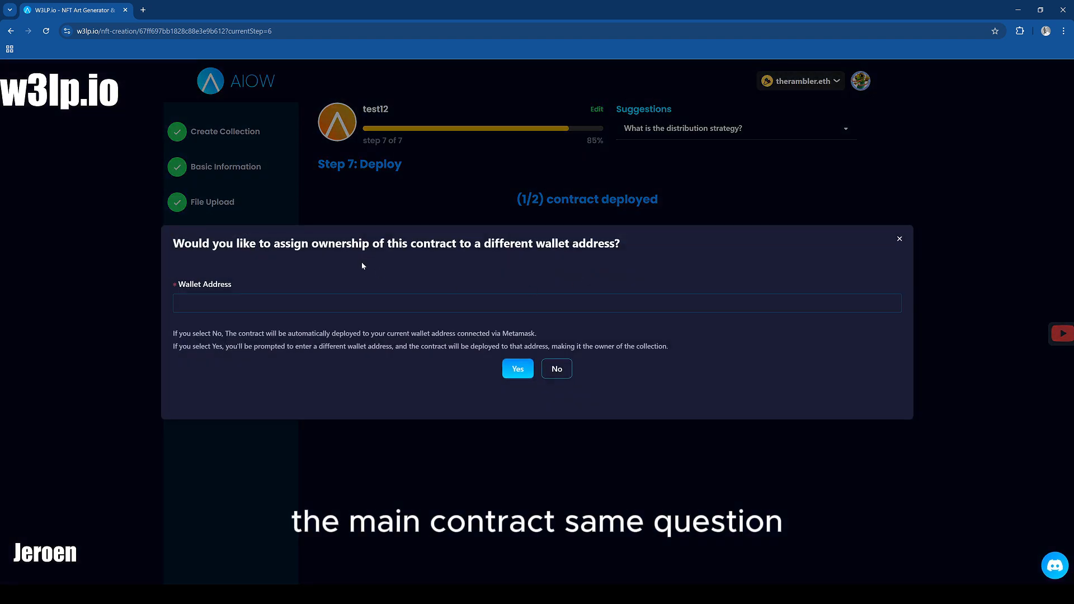
left_click(557, 369)
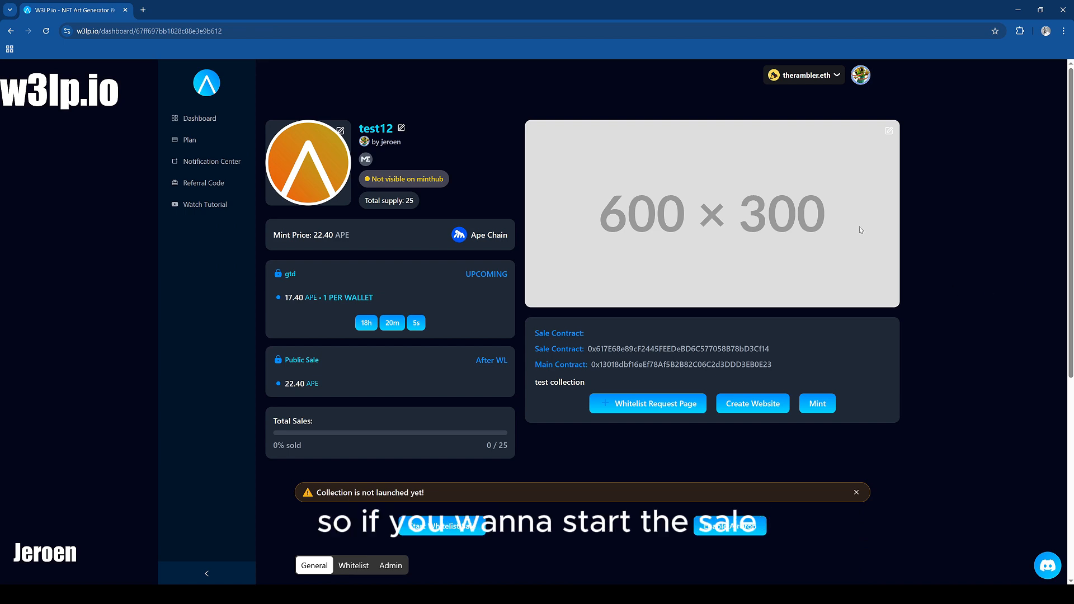
Examine the test12 dashboard's contract details, sale and airdrop launch options, and general public mint settings
scroll(396, 444, "down", 2)
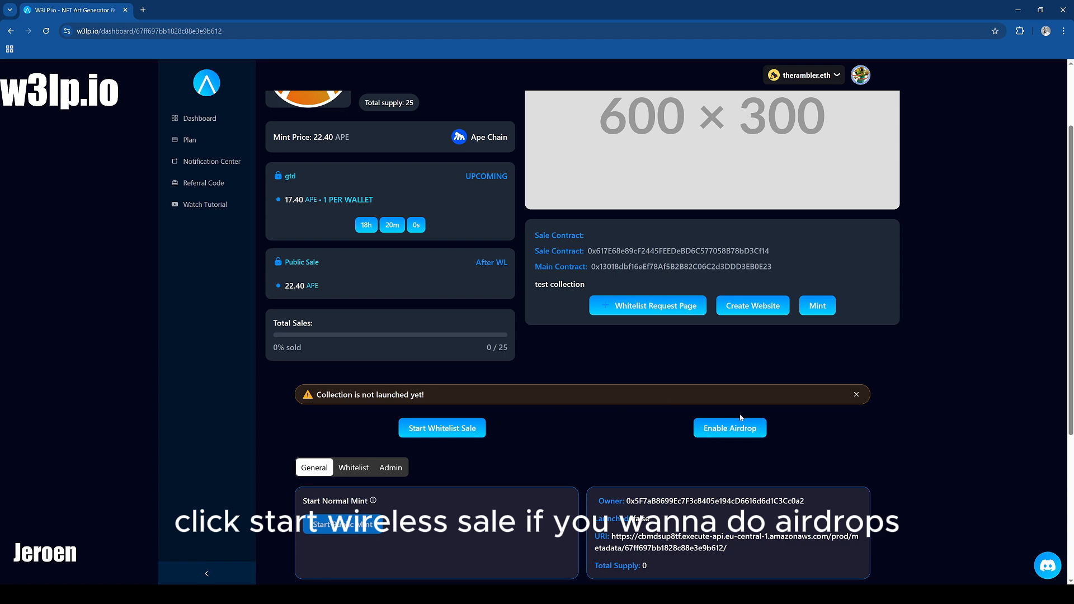
scroll(734, 433, "down", 2)
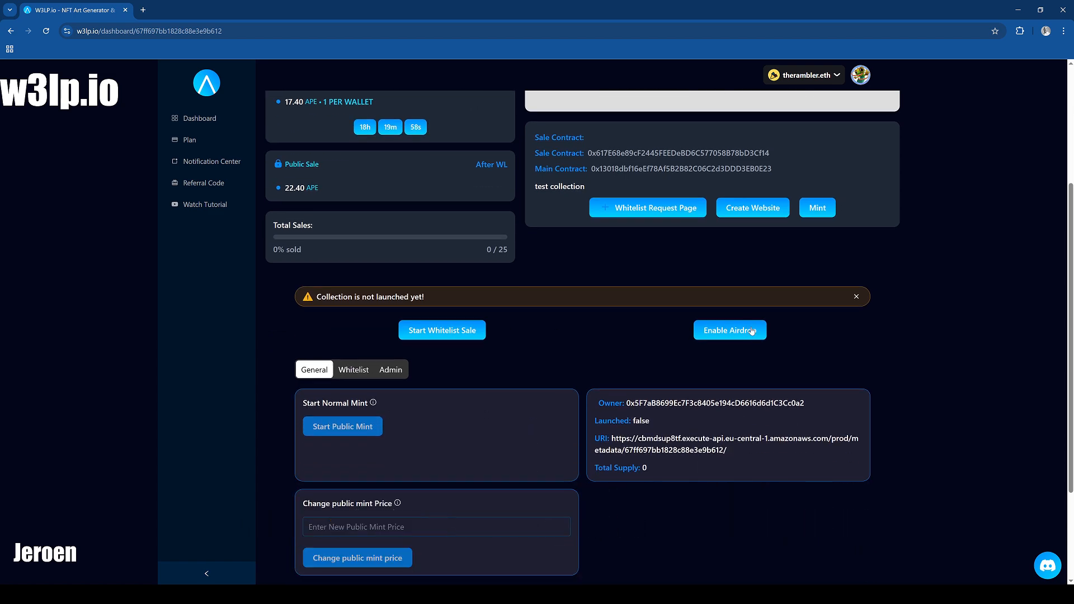
scroll(601, 345, "down", 2)
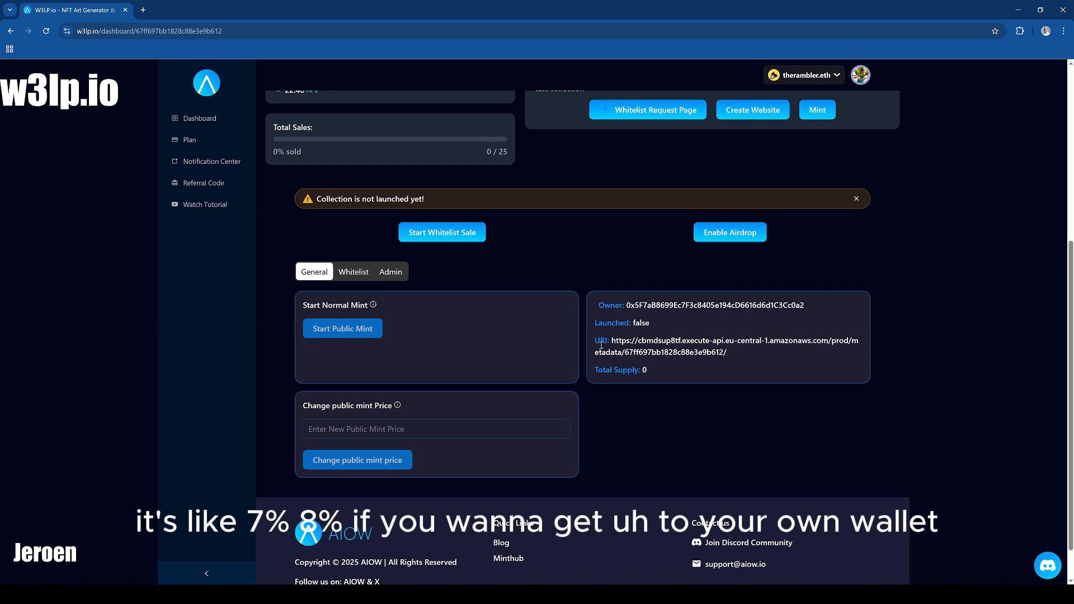
scroll(709, 424, "down", 1)
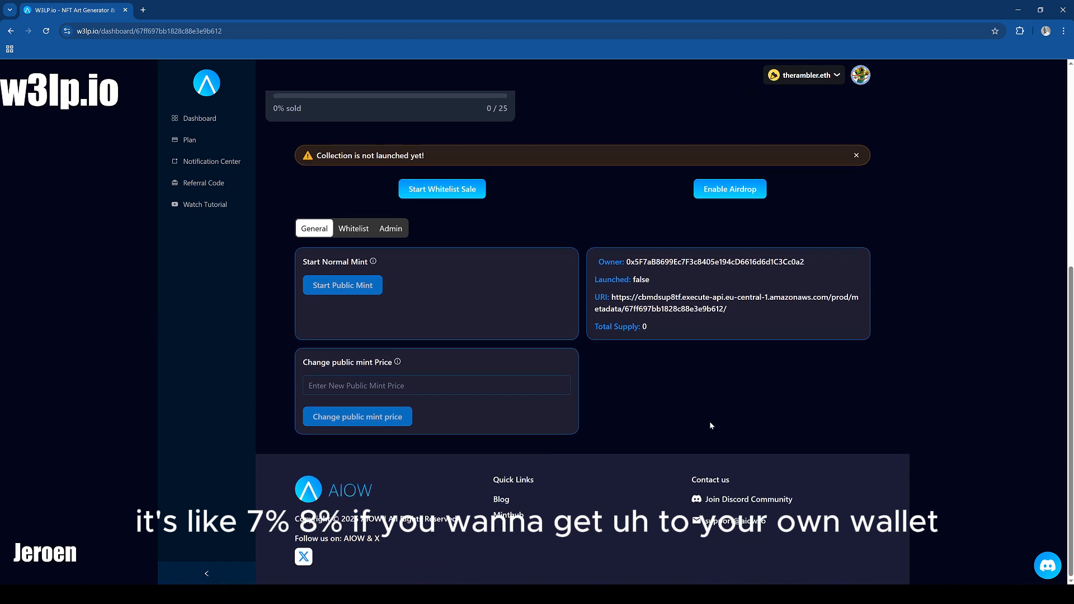
scroll(709, 426, "up", 3)
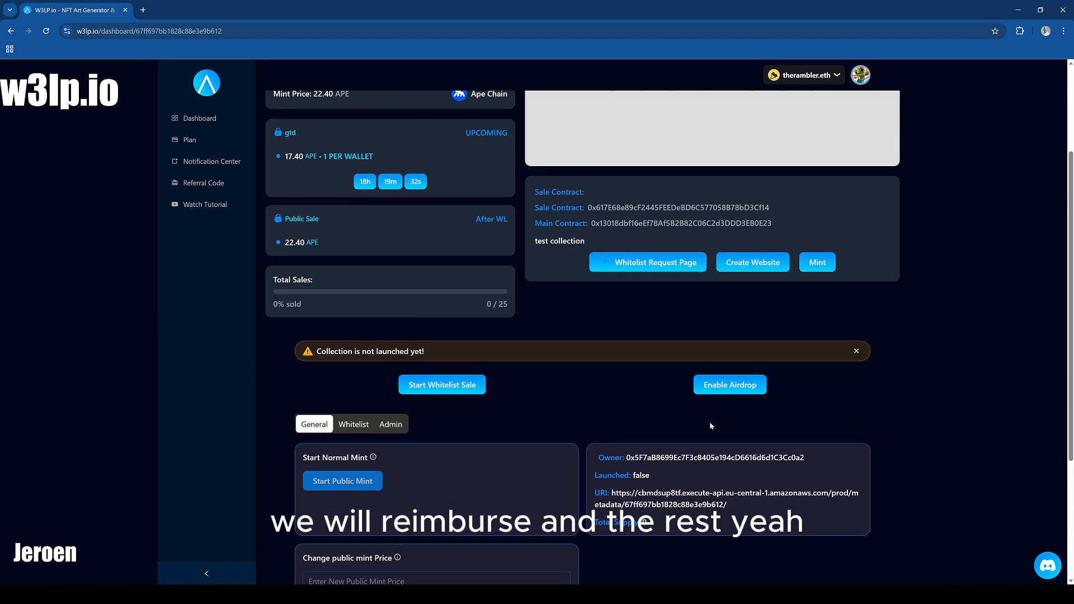
scroll(529, 370, "down", 4)
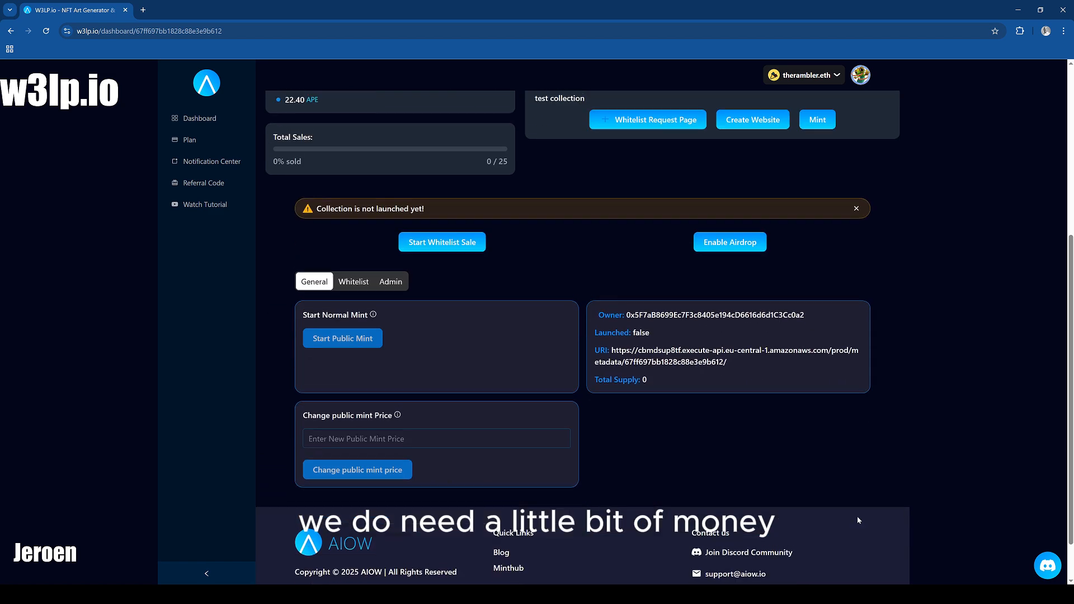
scroll(969, 535, "up", 2)
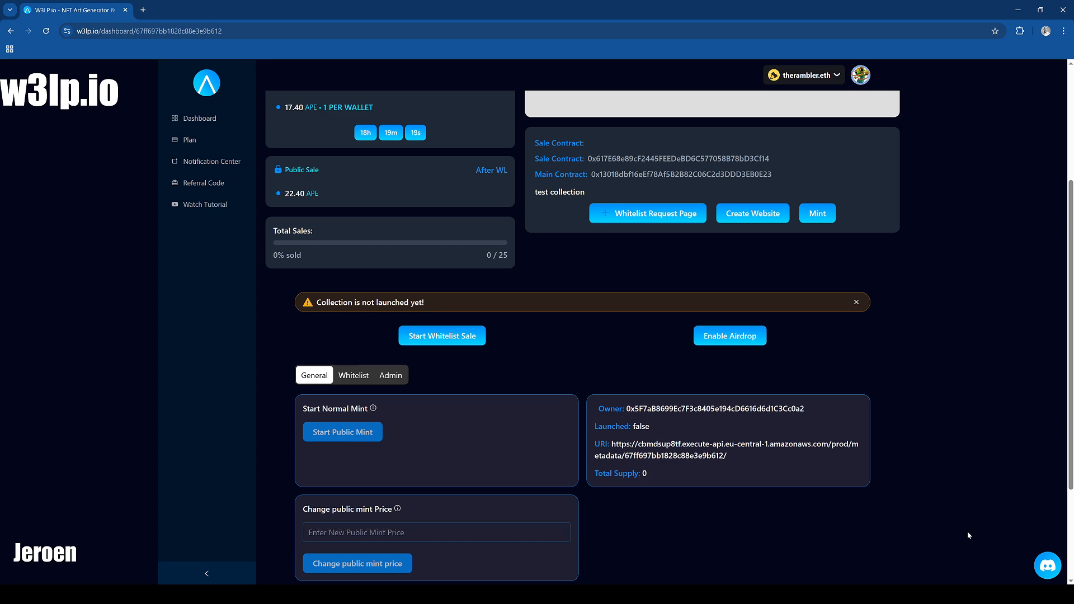
scroll(566, 449, "down", 3)
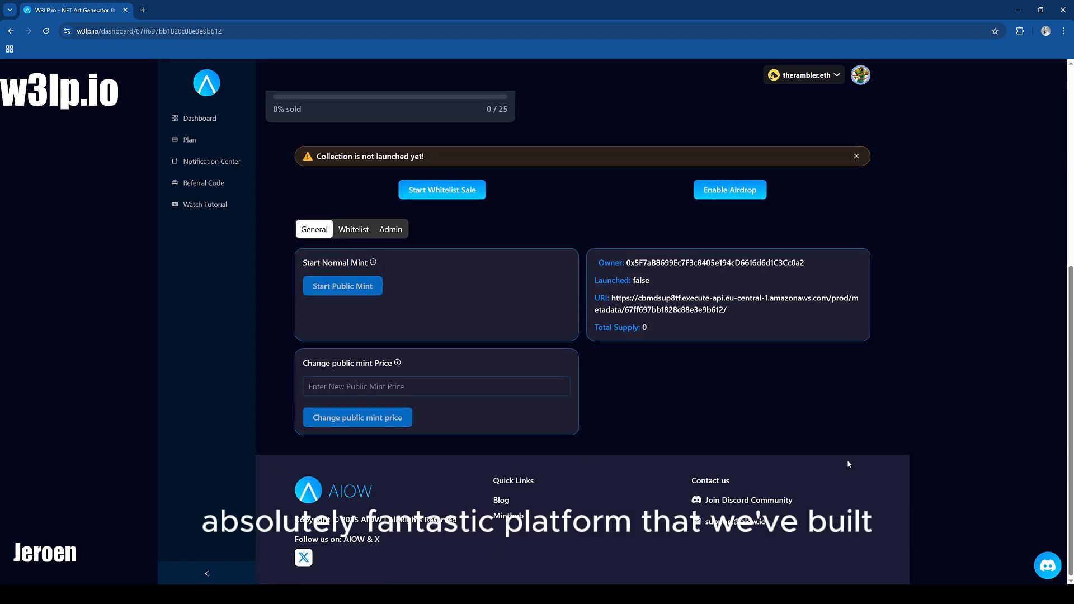
scroll(848, 460, "up", 4)
scroll(875, 481, "down", 3)
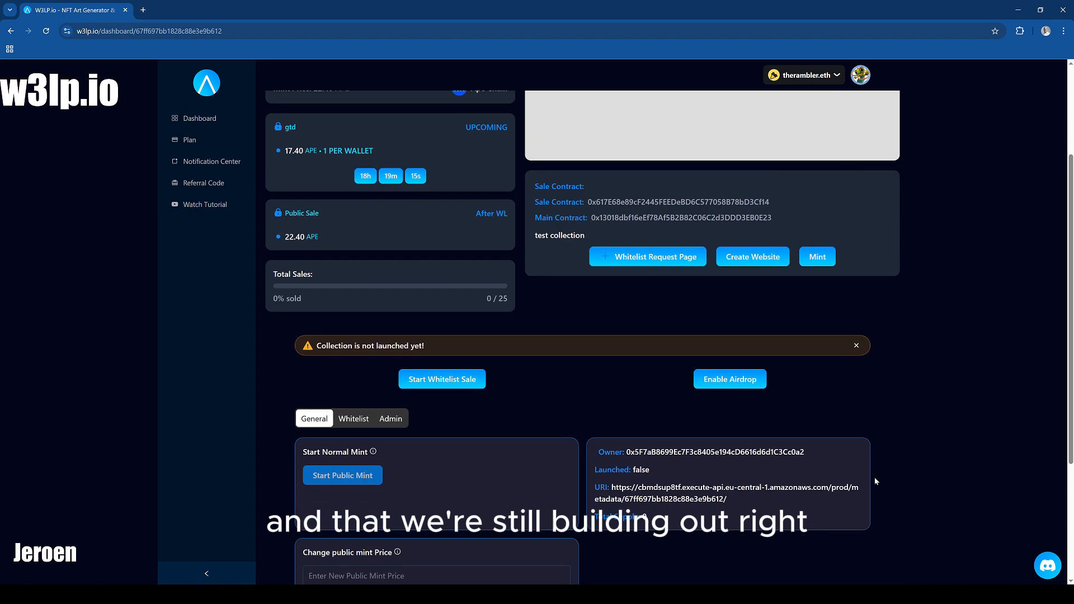
scroll(976, 453, "up", 2)
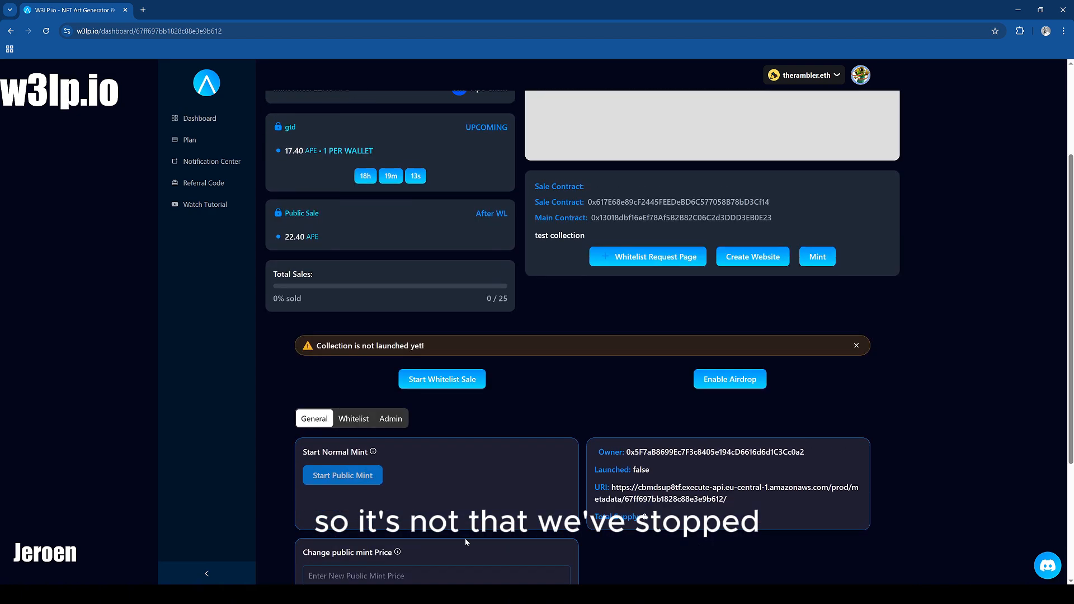
scroll(852, 452, "down", 2)
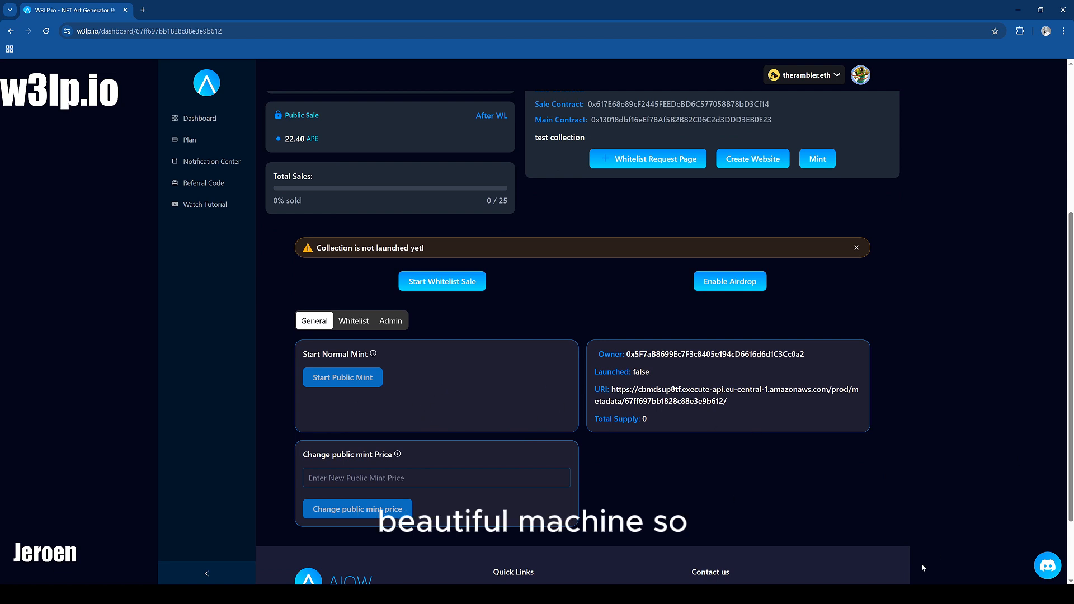
scroll(617, 420, "down", 2)
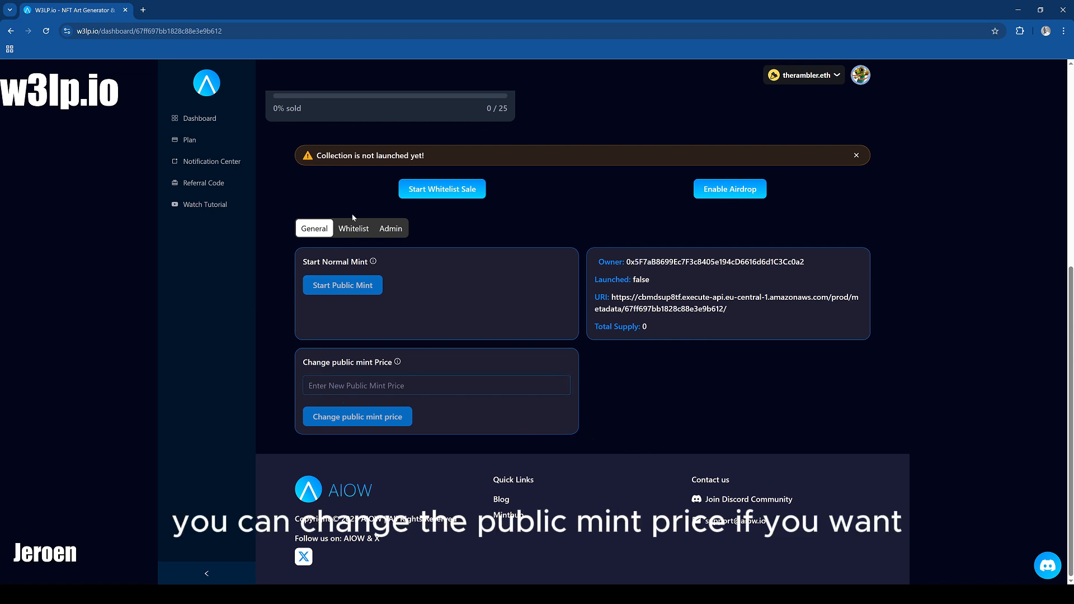
Examine the whitelist settings for the gtd phase, including its sell price, wallet upload, wallet list and phase dates
left_click(353, 228)
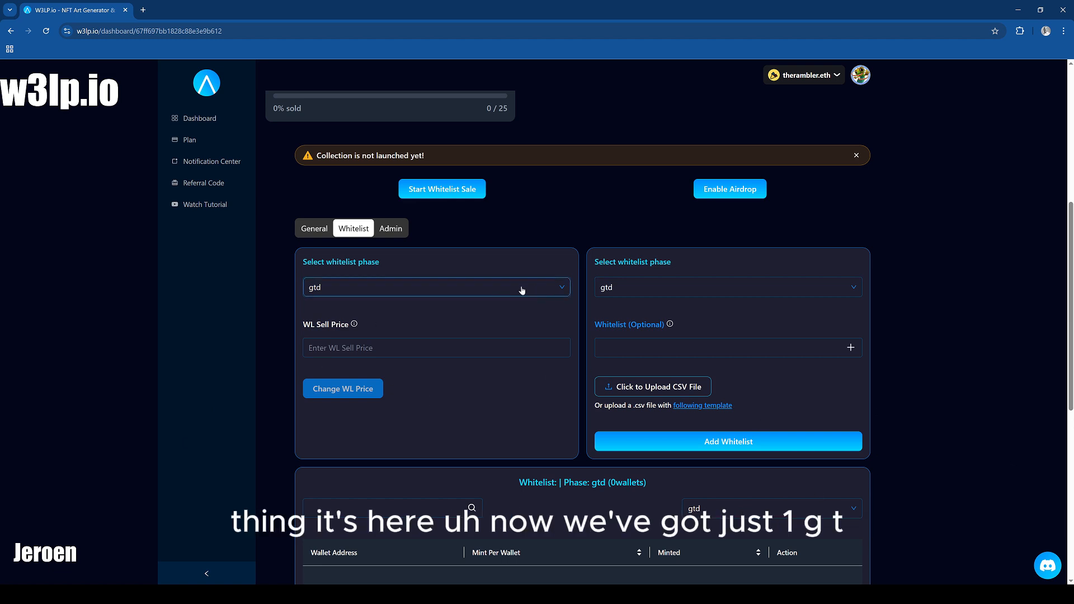
left_click(355, 292)
left_click(355, 308)
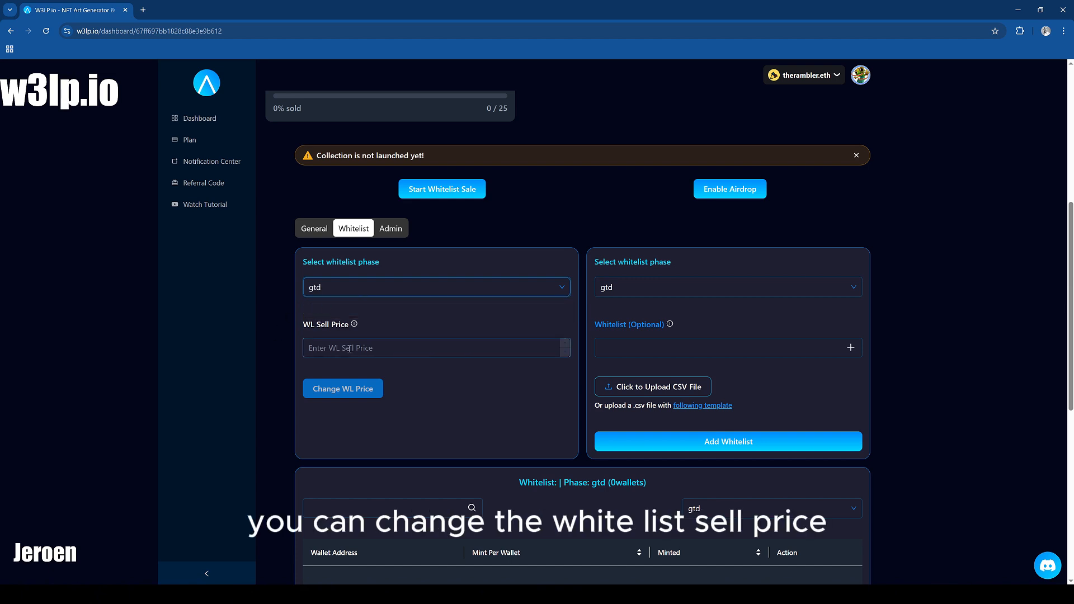
scroll(874, 276, "down", 3)
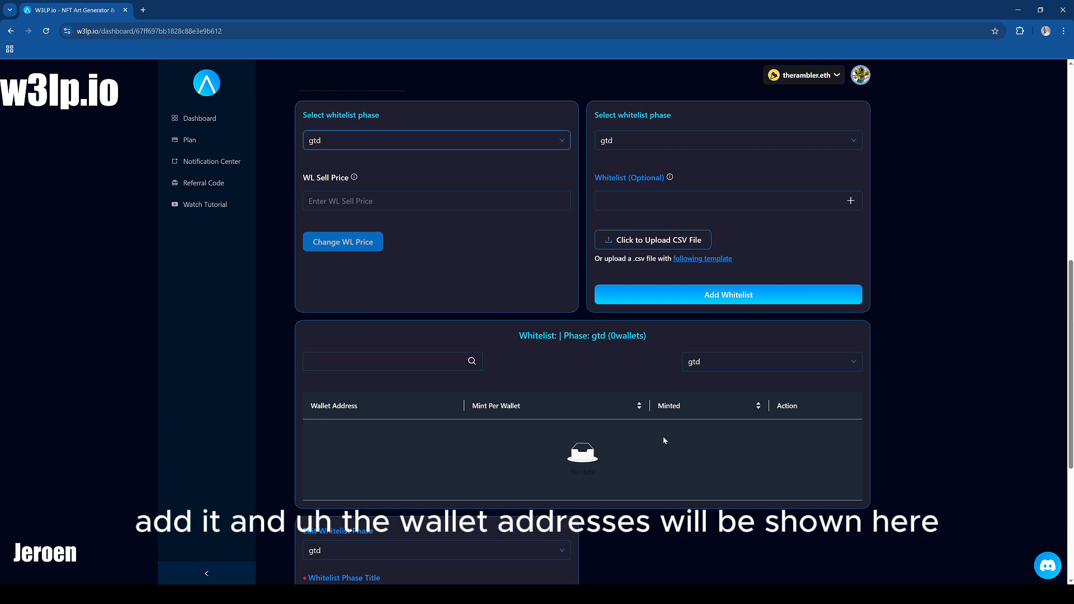
scroll(643, 448, "down", 2)
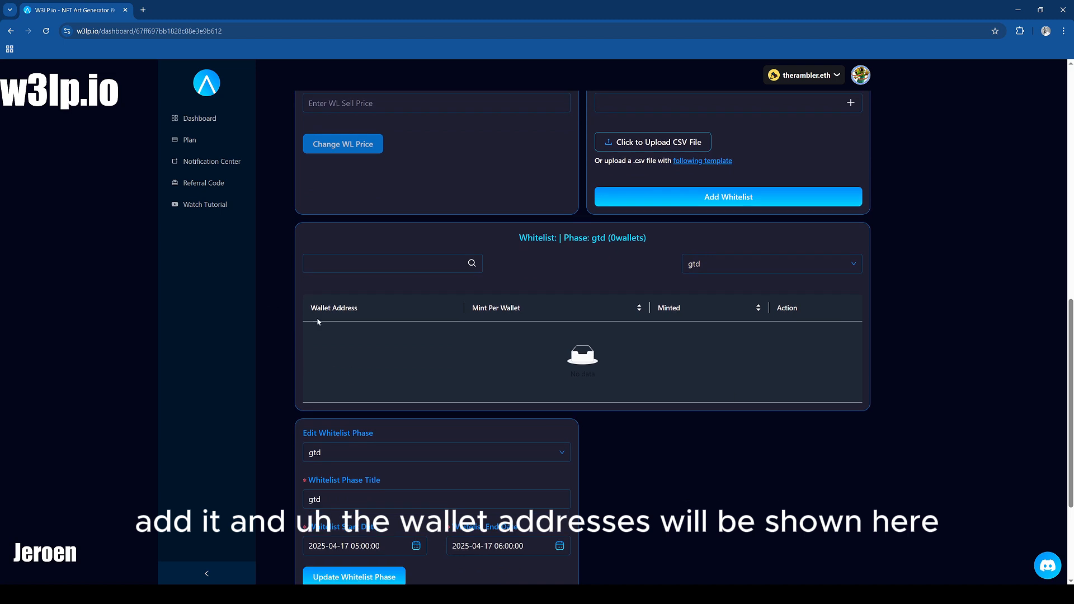
scroll(759, 361, "down", 3)
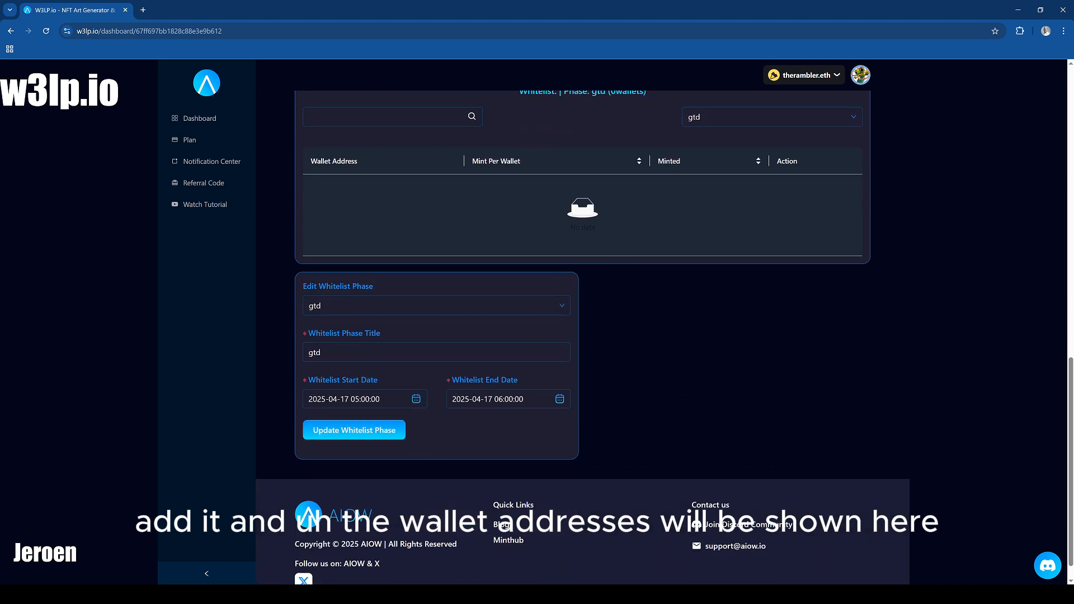
Open the collection's admin settings and allow duplicate addresses for the multi airdrop
scroll(401, 362, "up", 8)
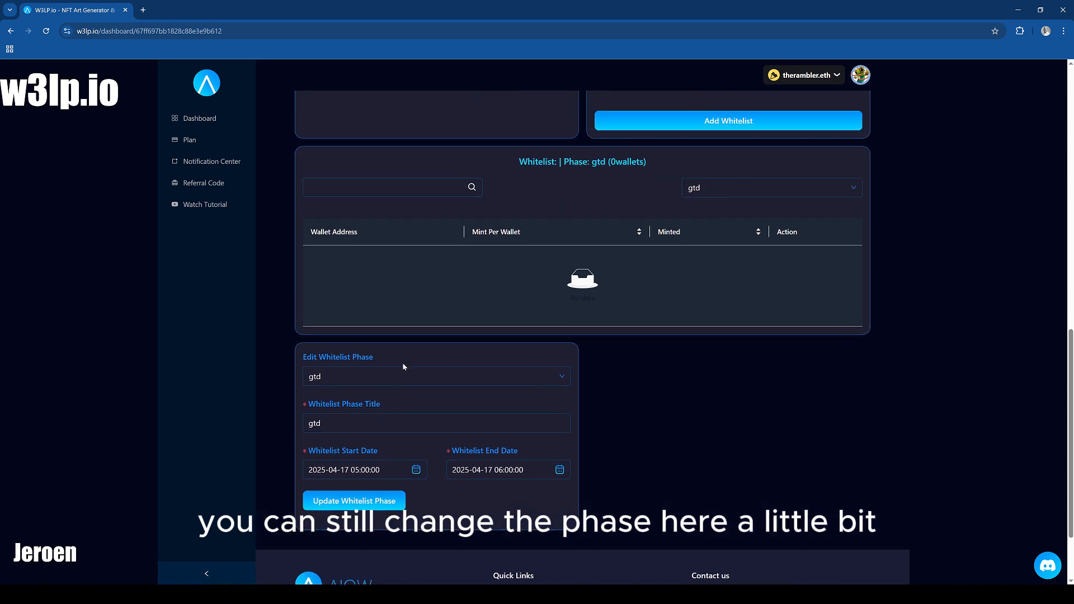
left_click(397, 253)
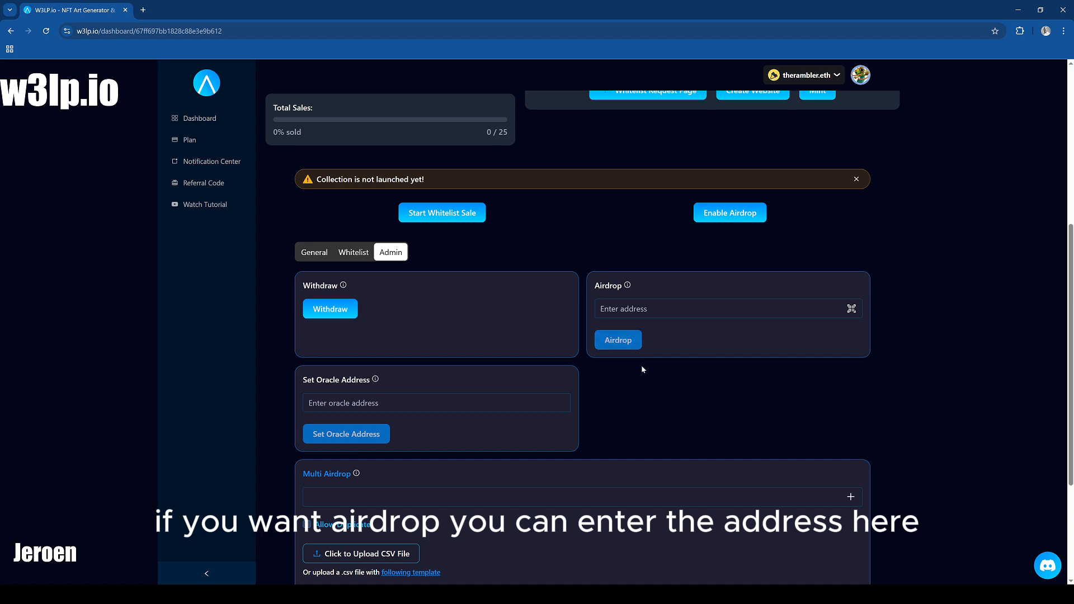
scroll(649, 370, "down", 3)
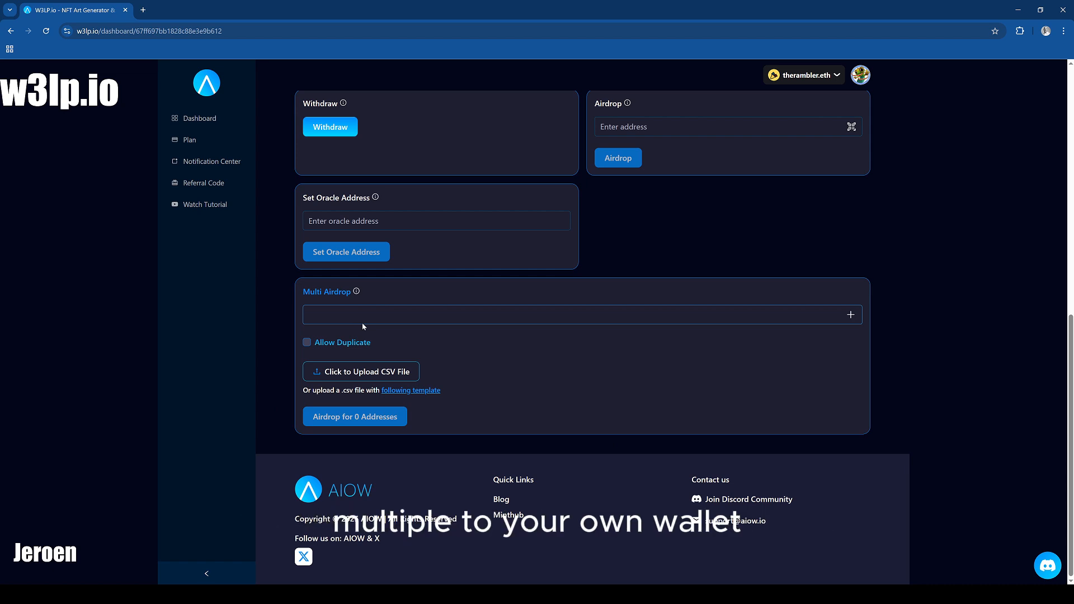
left_click(311, 347)
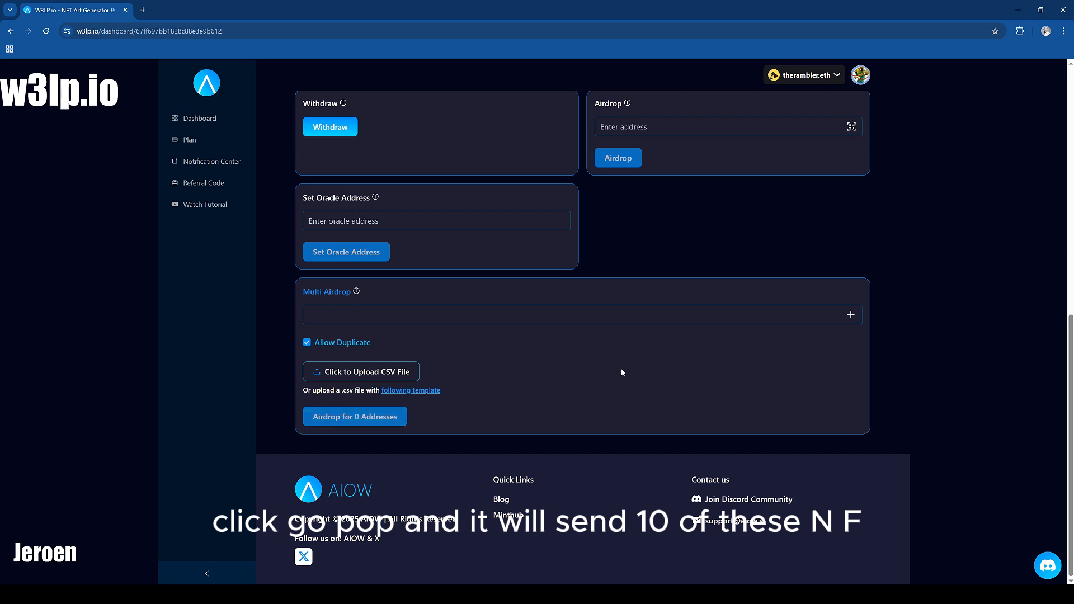
Open the website creation form for the test12 collection and examine its step sequence, Basic Information fields and page preview
scroll(794, 374, "up", 3)
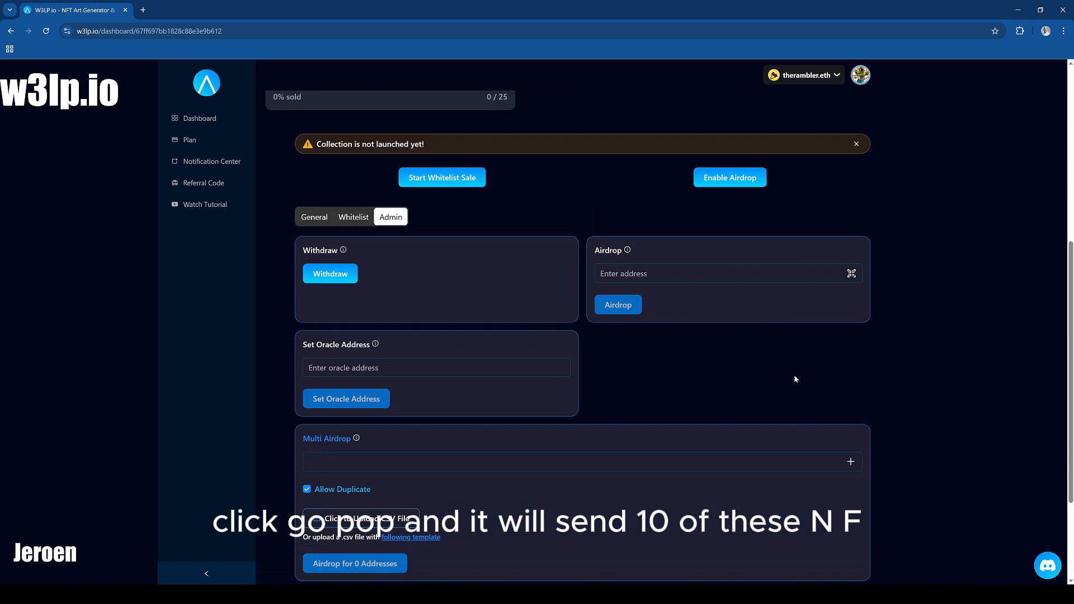
scroll(744, 420, "up", 4)
scroll(700, 467, "up", 3)
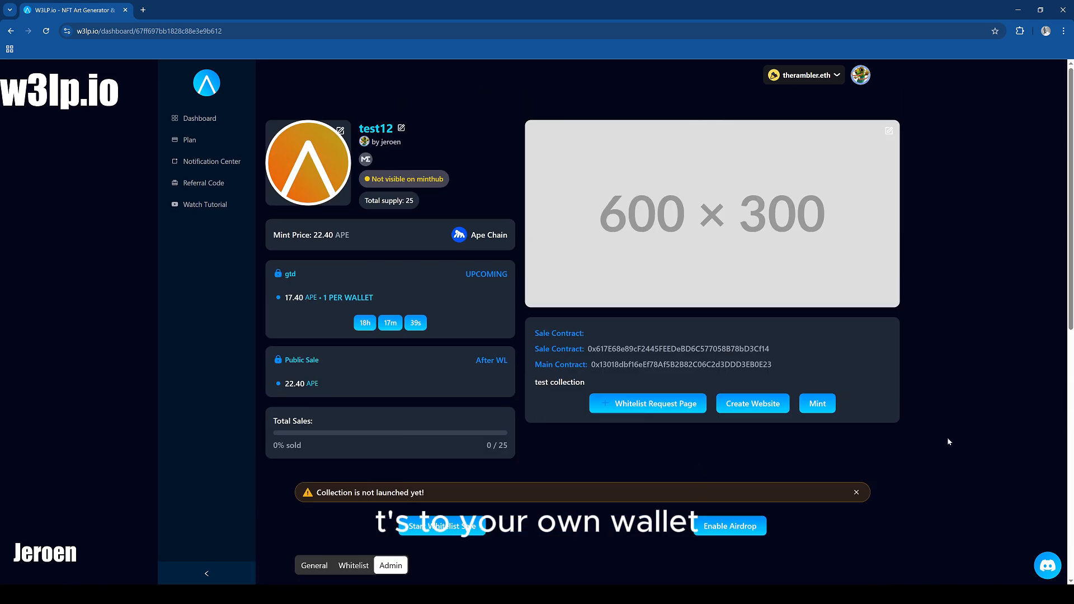
scroll(459, 413, "down", 2)
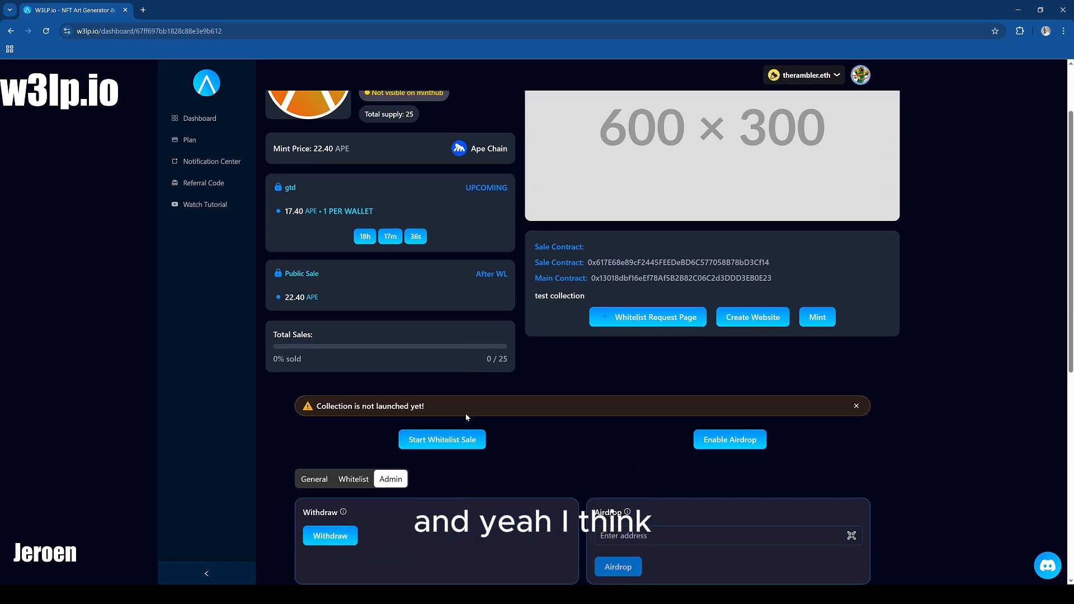
scroll(944, 384, "down", 3)
scroll(953, 404, "up", 4)
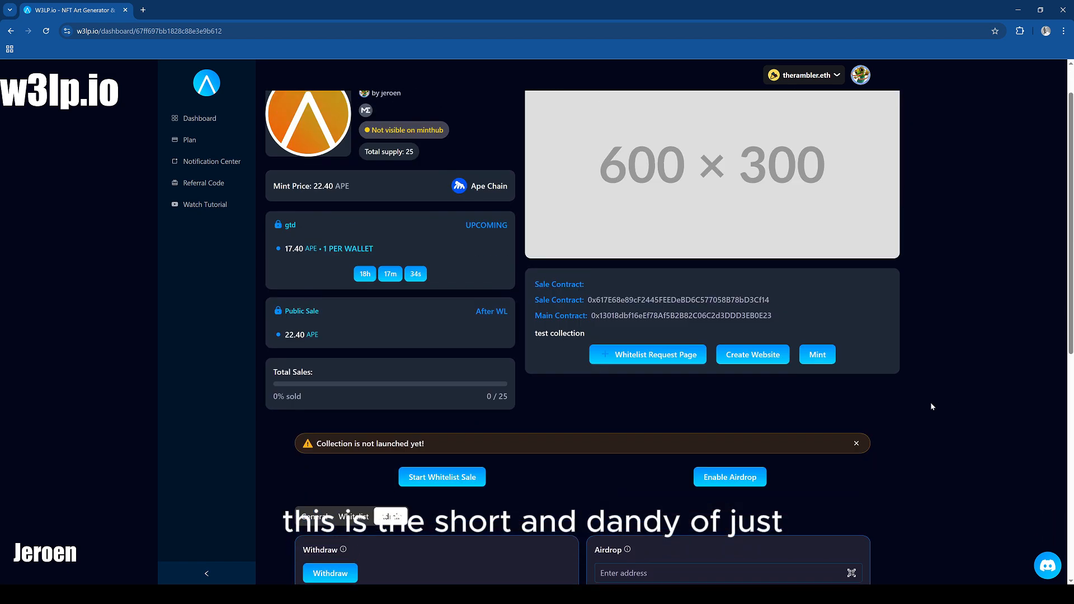
scroll(861, 476, "down", 1)
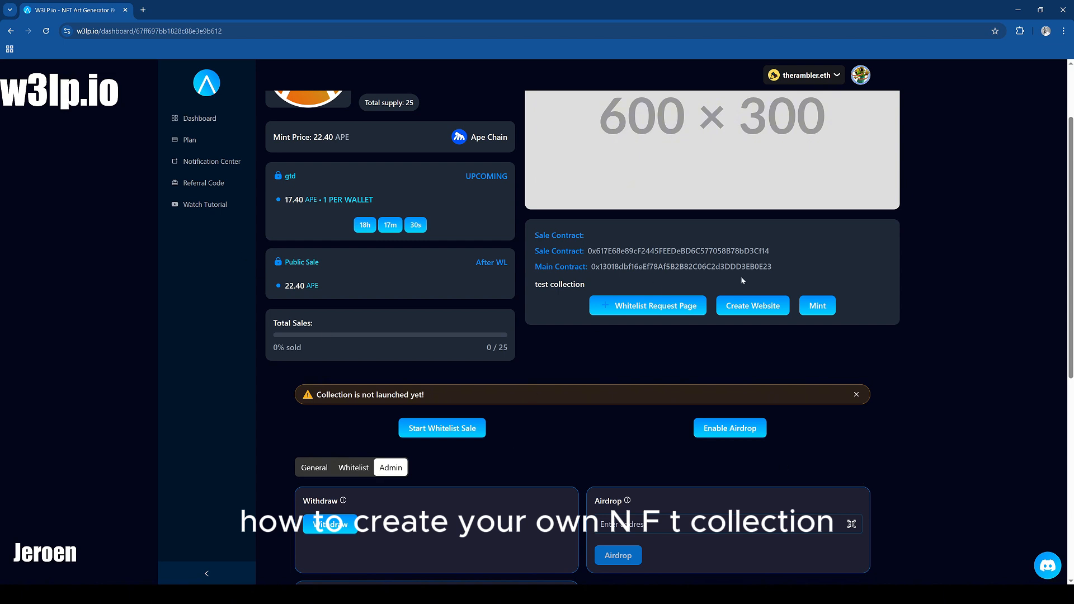
left_click(747, 317)
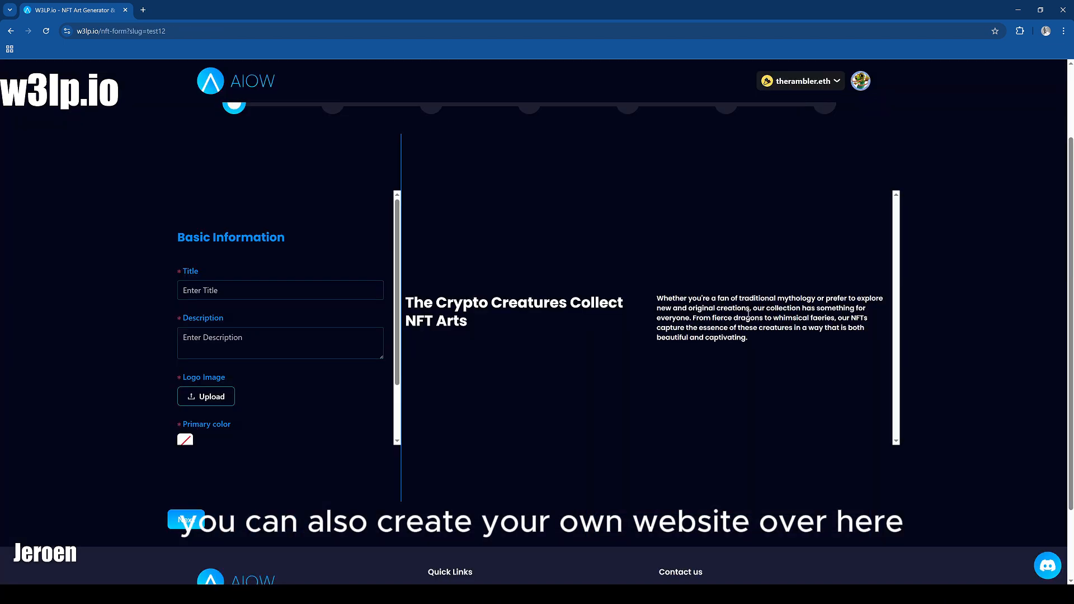
scroll(305, 248, "up", 2)
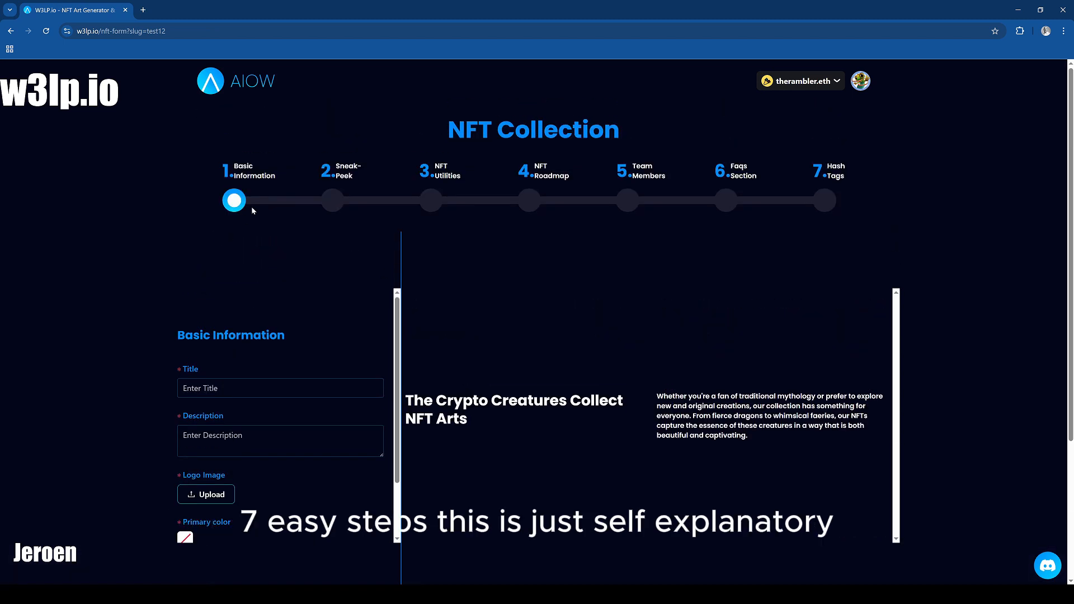
scroll(246, 283, "down", 1)
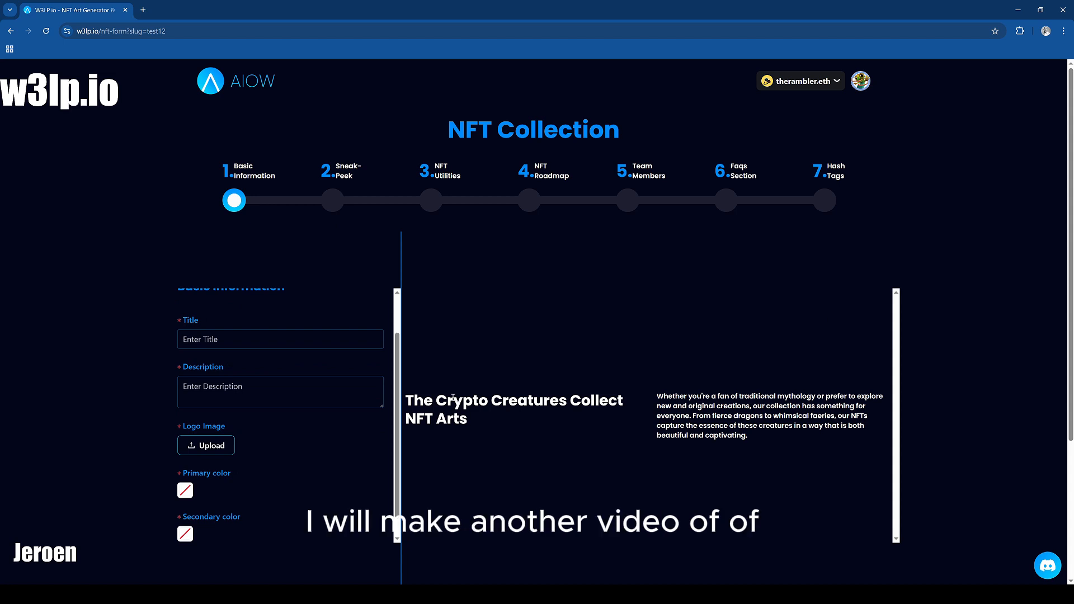
scroll(220, 401, "up", 1)
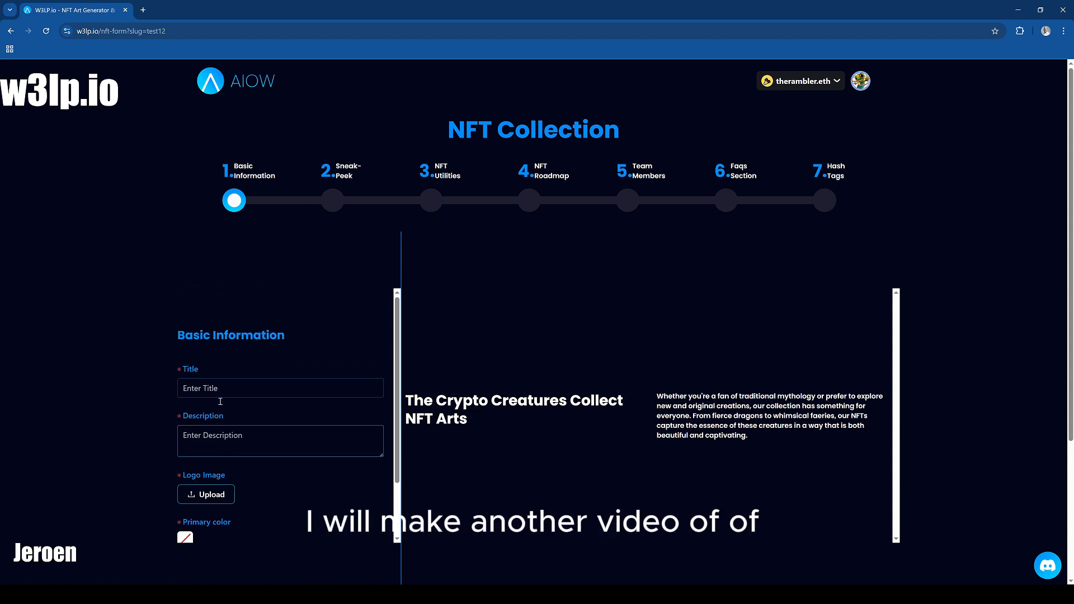
scroll(220, 402, "down", 2)
scroll(233, 404, "up", 1)
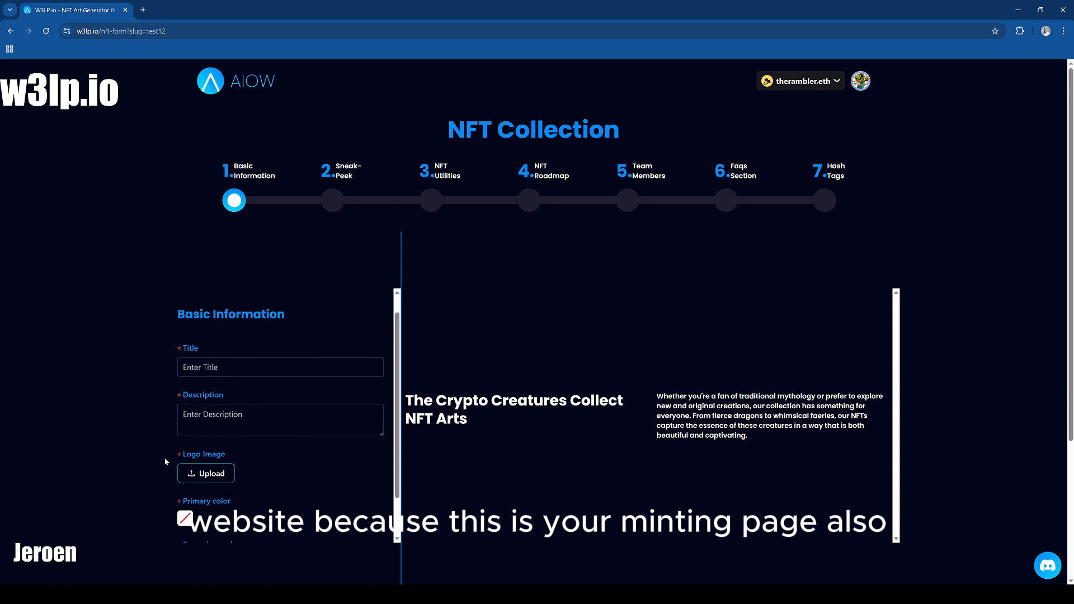
scroll(279, 350, "down", 4)
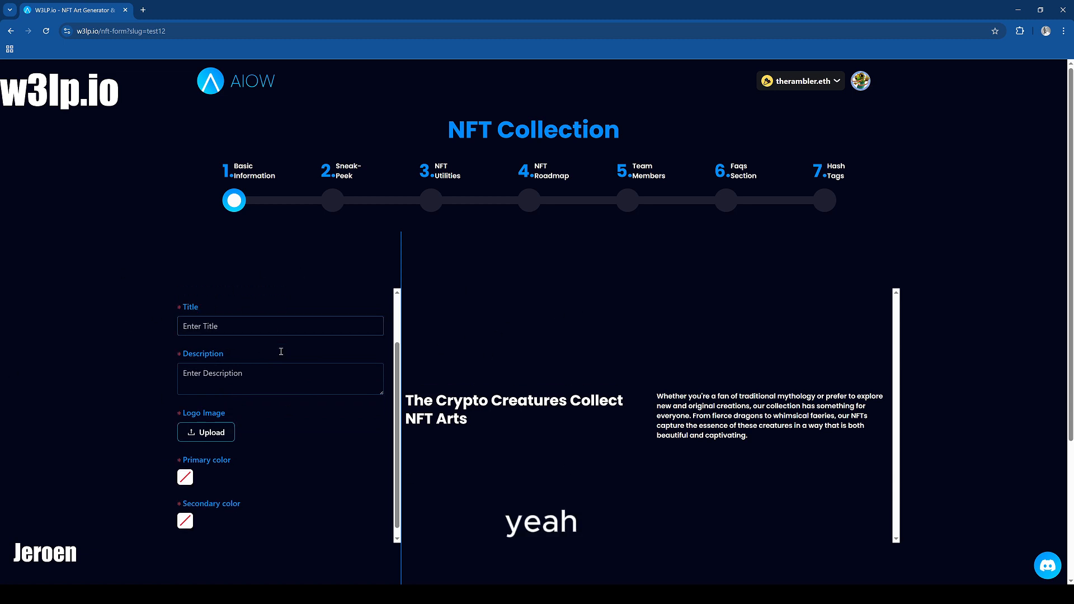
scroll(280, 350, "up", 2)
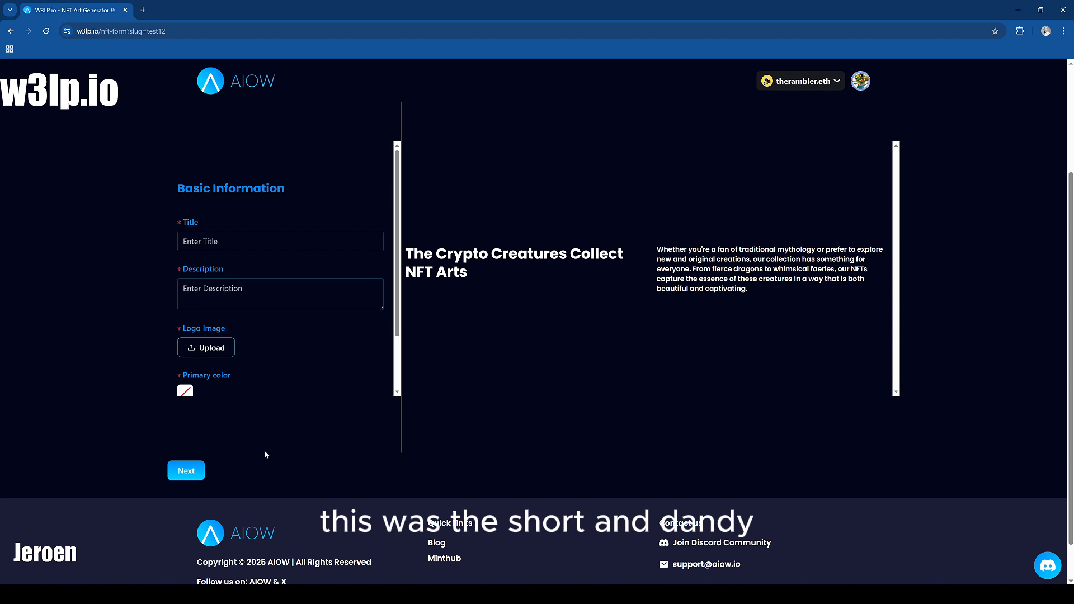